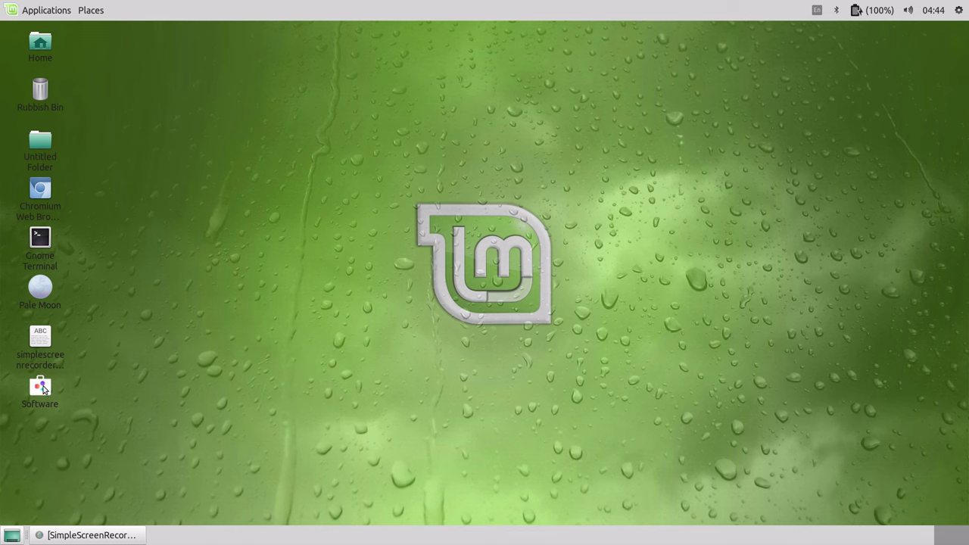
Step: Open Software from the desktop, view the list of installed applications, minimize and restore the window, and close it
right_click(42, 386)
left_click(63, 397)
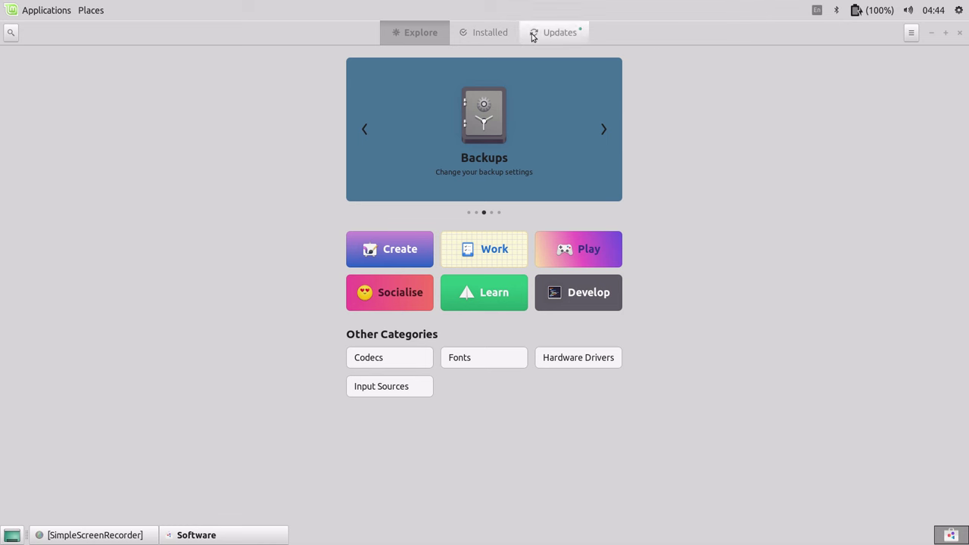
left_click(486, 34)
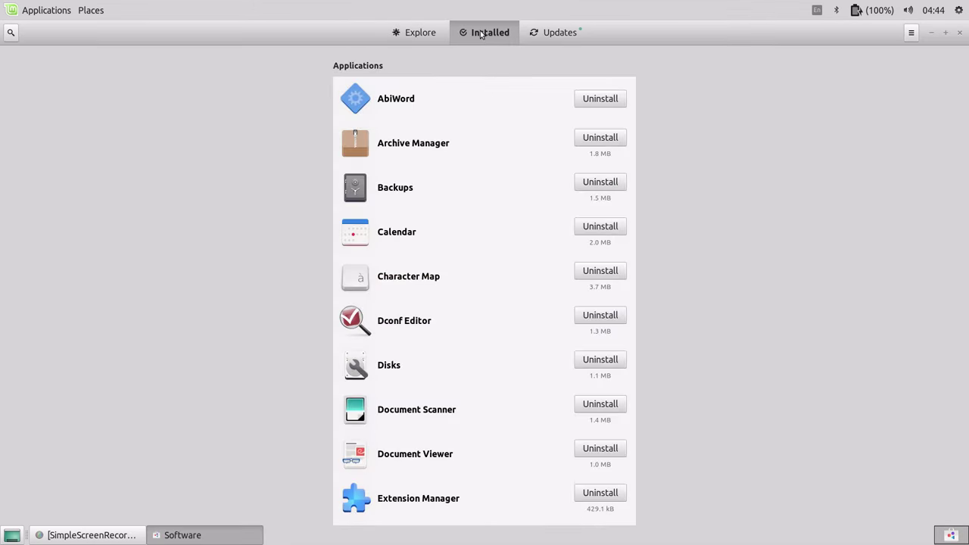
key("XF86AudioRaiseVolume")
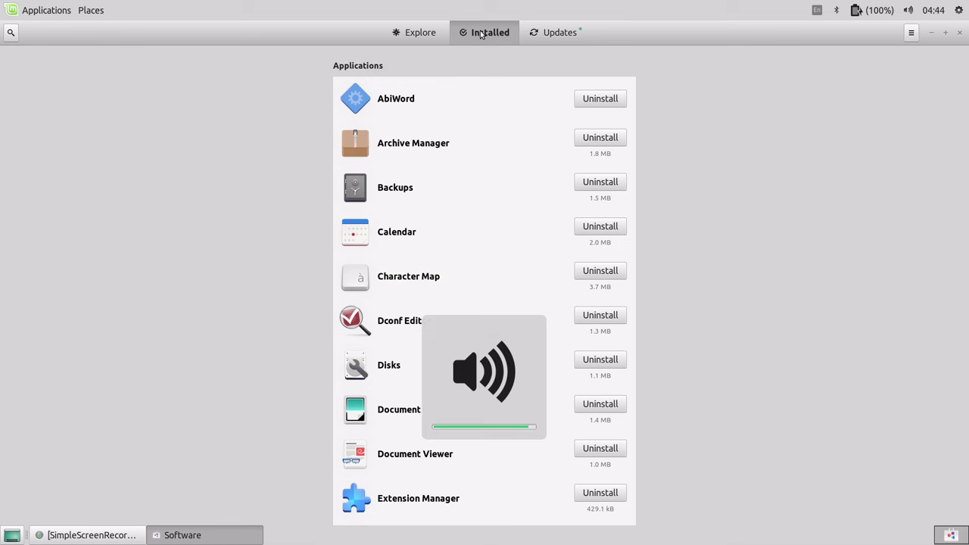
left_click(930, 33)
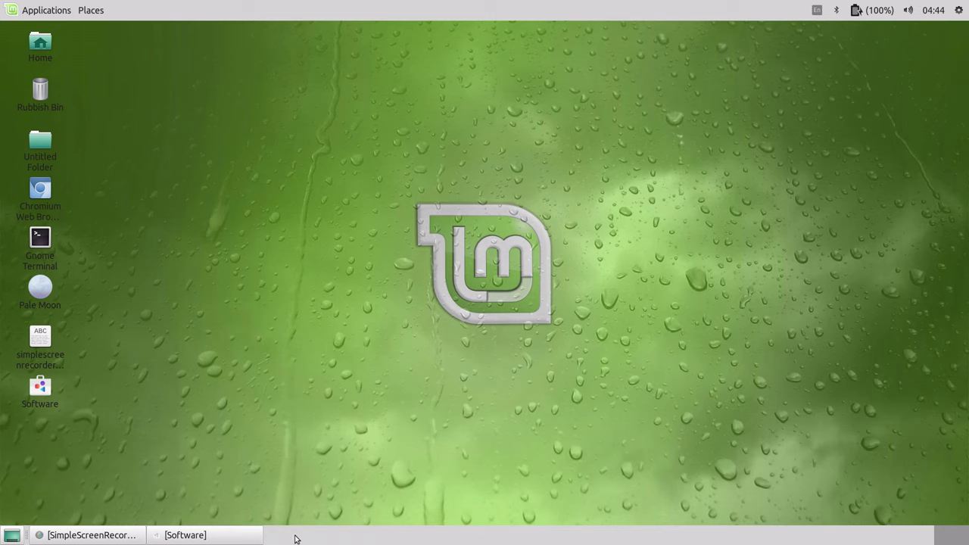
left_click(237, 536)
left_click(237, 535)
left_click(250, 536)
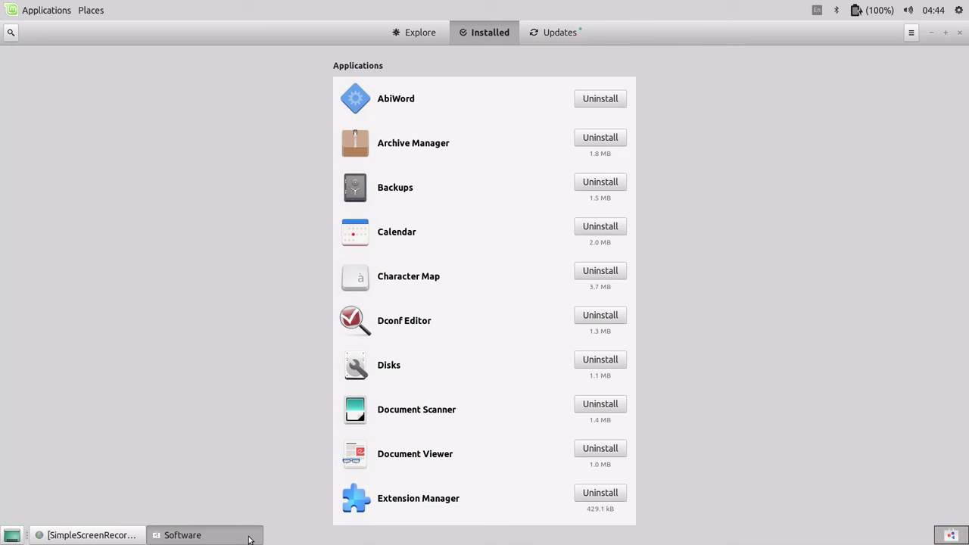
left_click(959, 33)
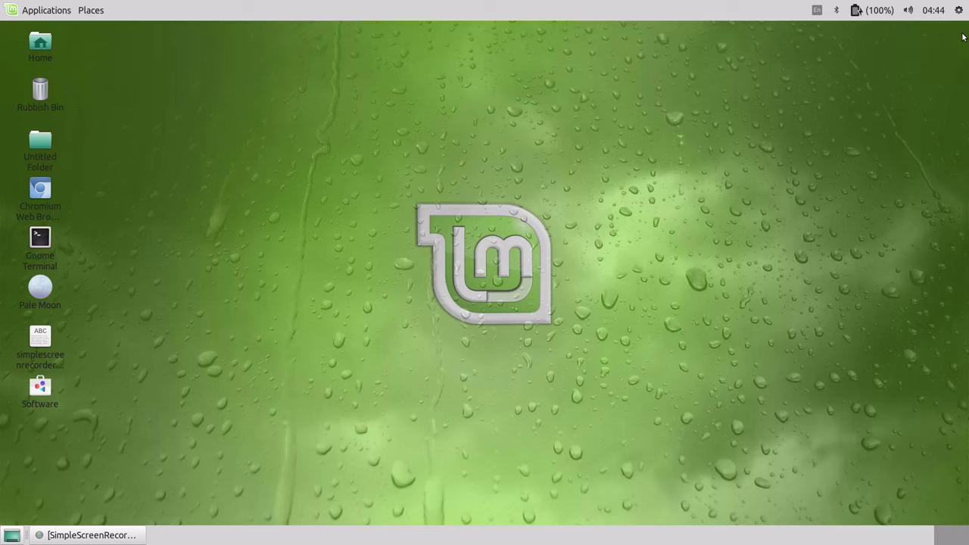
left_click(44, 10)
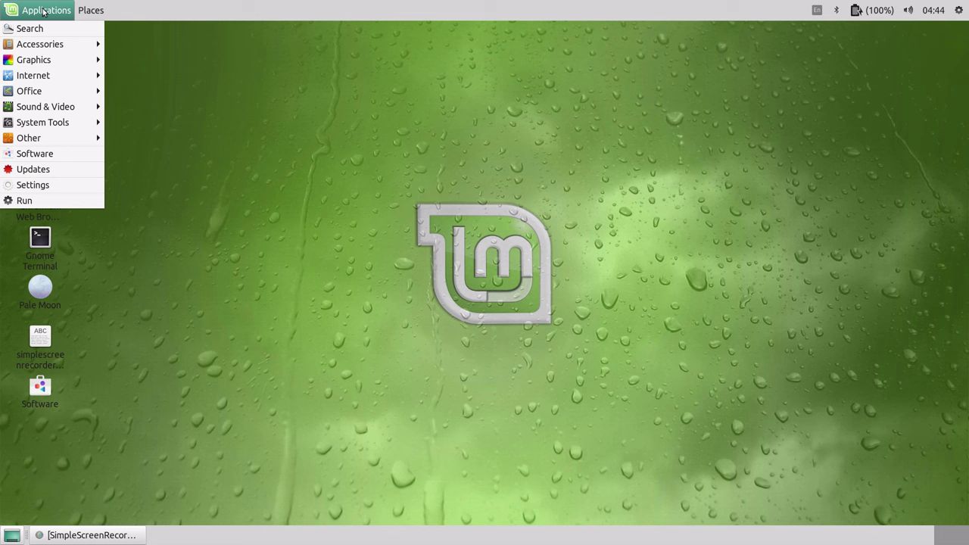
left_click(44, 10)
left_click(44, 10)
left_click(44, 11)
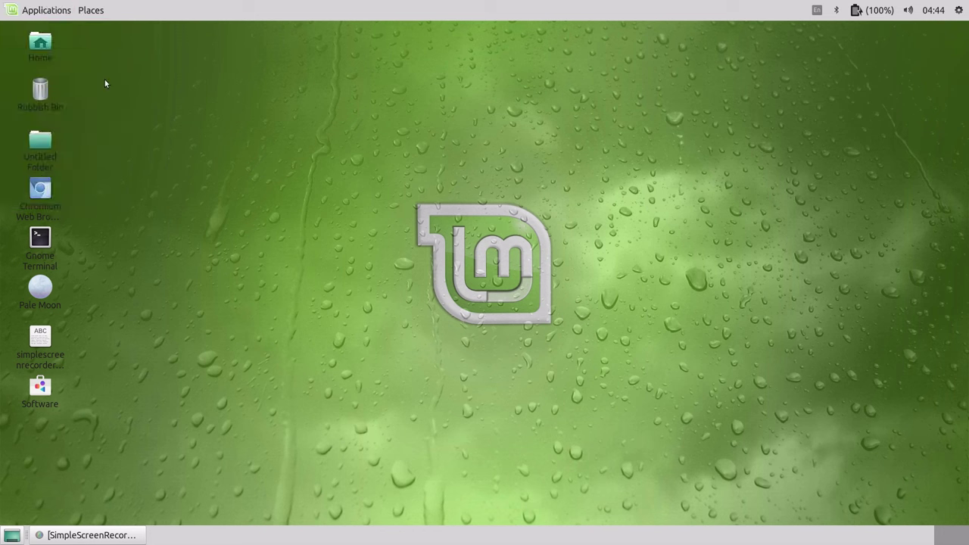
right_click(324, 481)
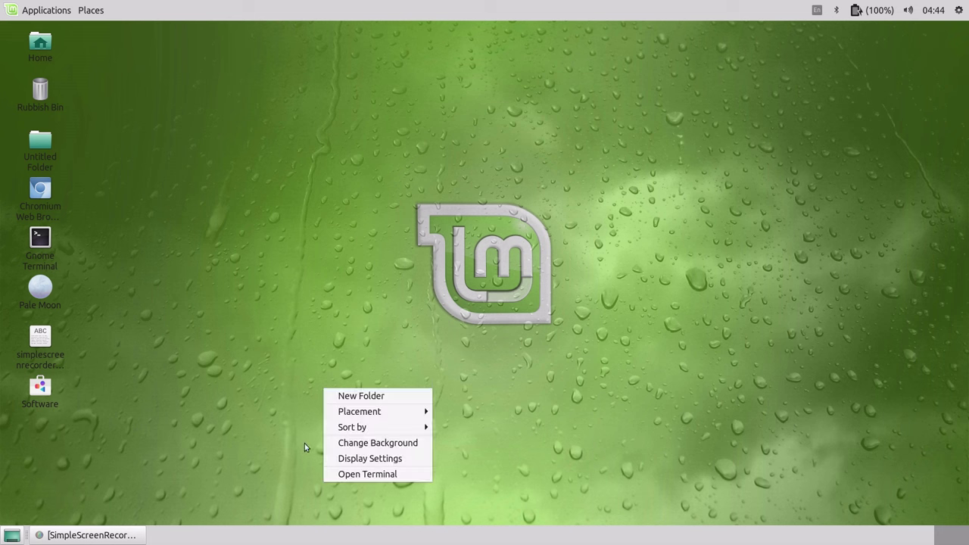
left_click(216, 350)
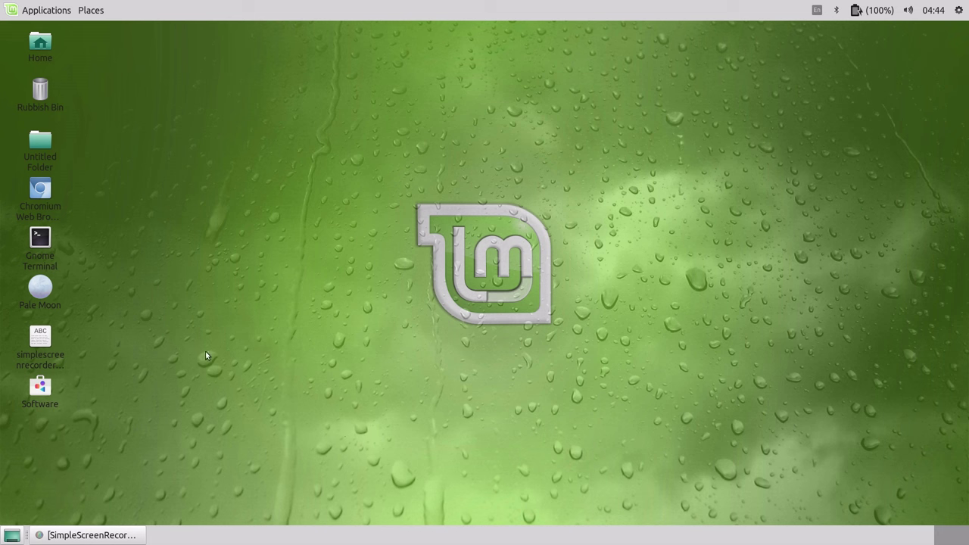
Step: Open the desktop background settings and maximize the Settings window
right_click(200, 110)
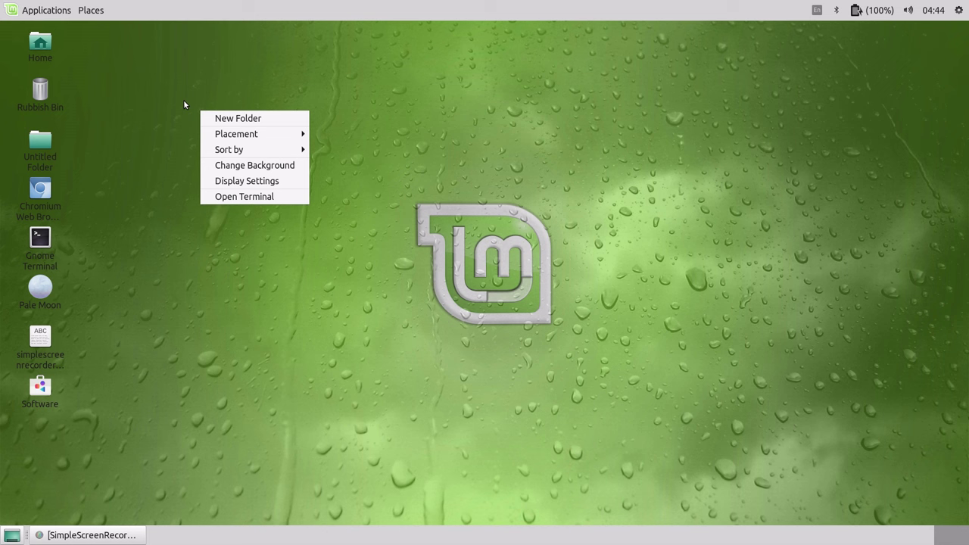
left_click(222, 170)
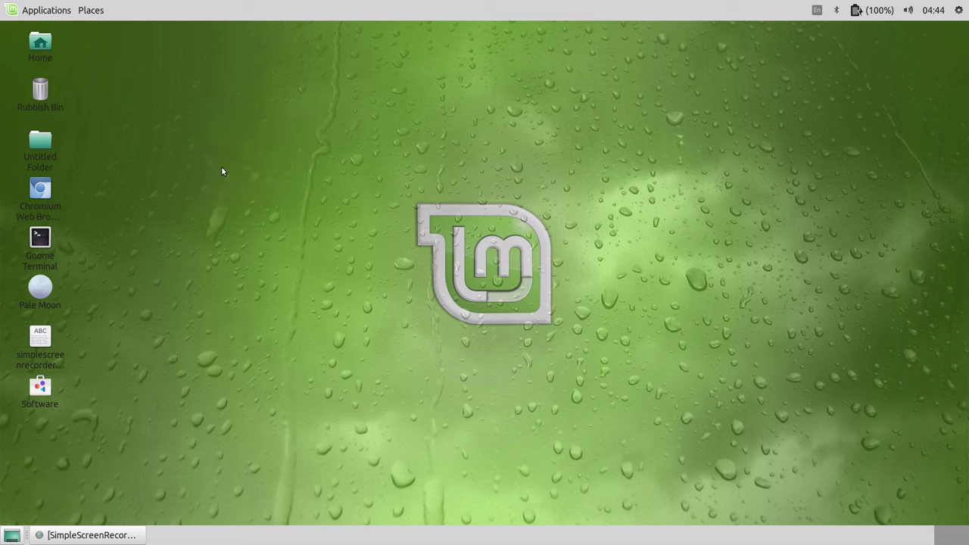
right_click(260, 173)
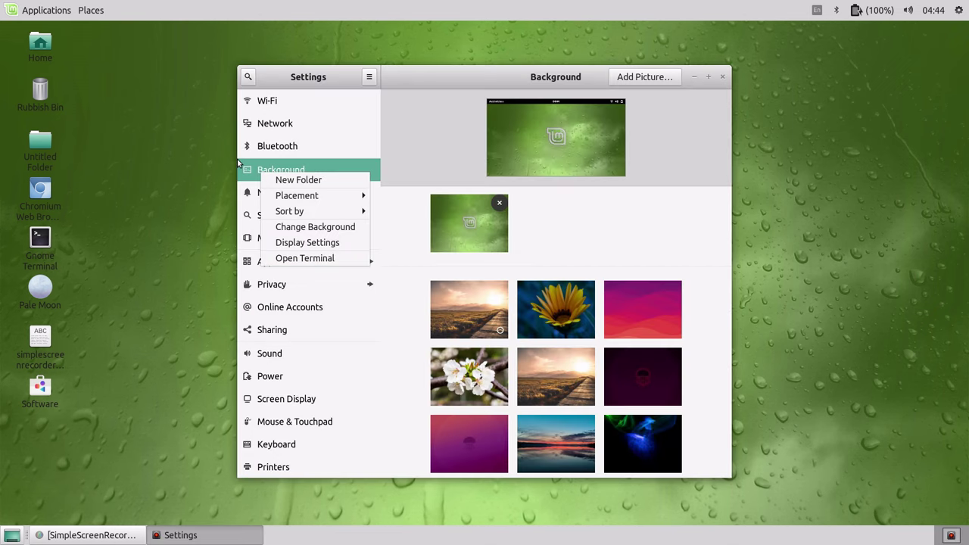
left_click(708, 78)
left_click(709, 77)
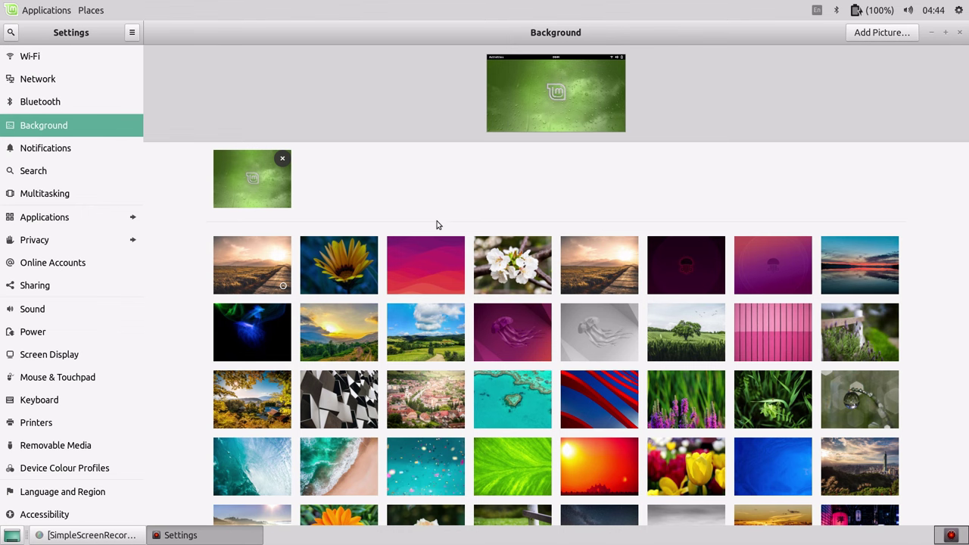
Step: Set the wallpaper to the yellow flower on dark blue and minimize Settings to view the desktop
scroll(428, 306, "down", 2)
scroll(349, 294, "down", 1)
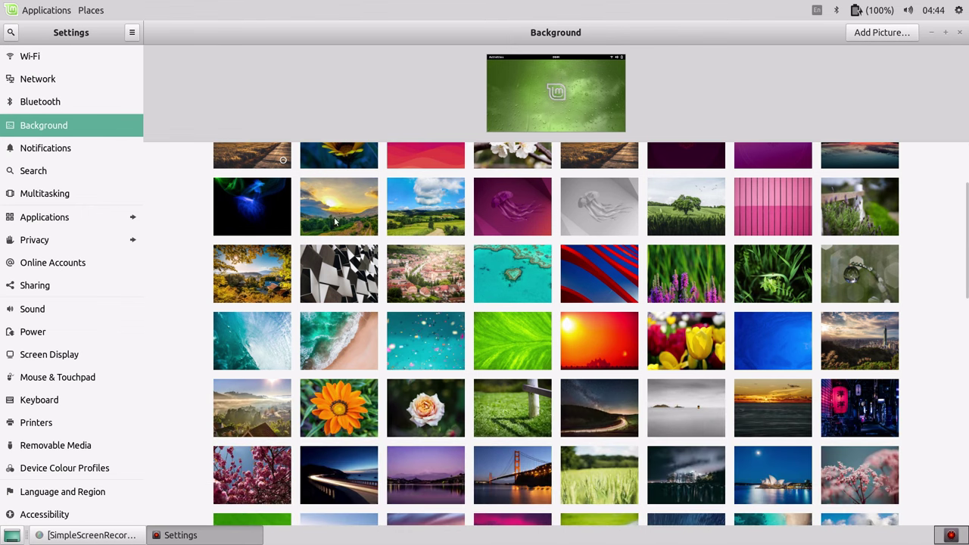
scroll(357, 267, "up", 2)
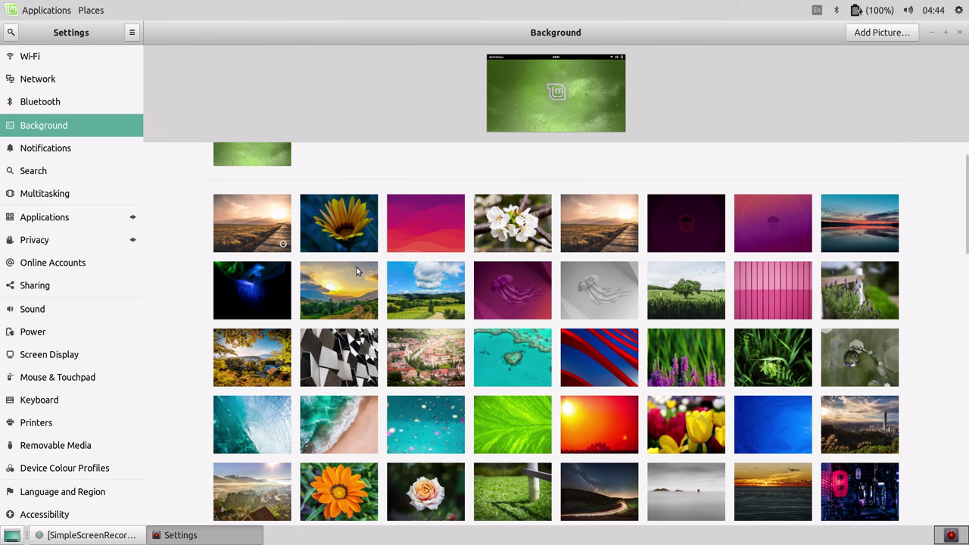
scroll(357, 267, "up", 1)
left_click(349, 259)
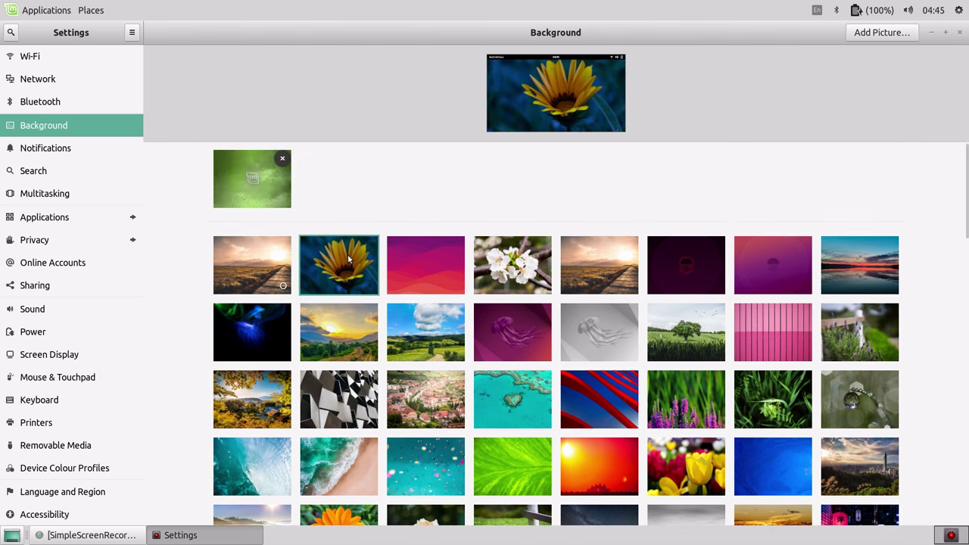
left_click(932, 33)
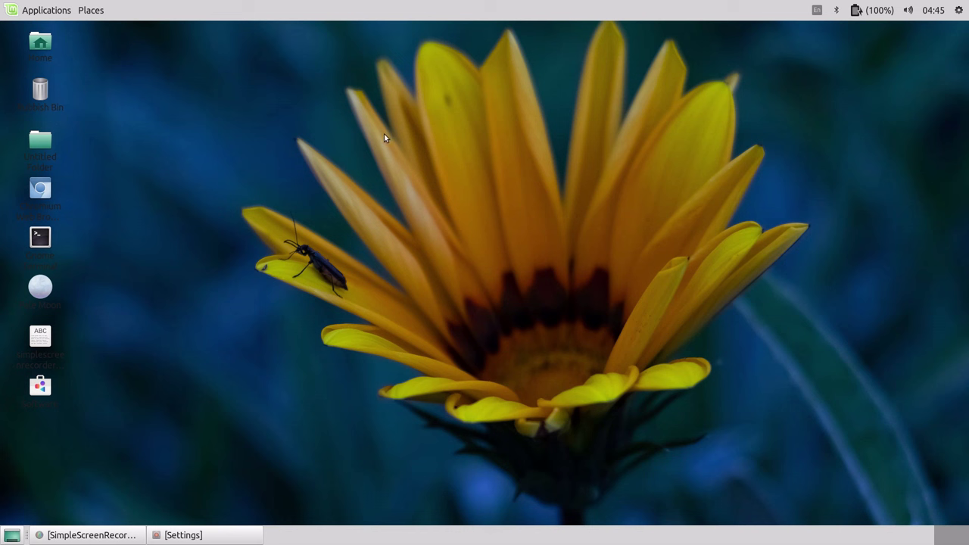
Step: Reopen the background settings, set the wallpaper to the yellow daffodils, and minimize Settings
right_click(304, 139)
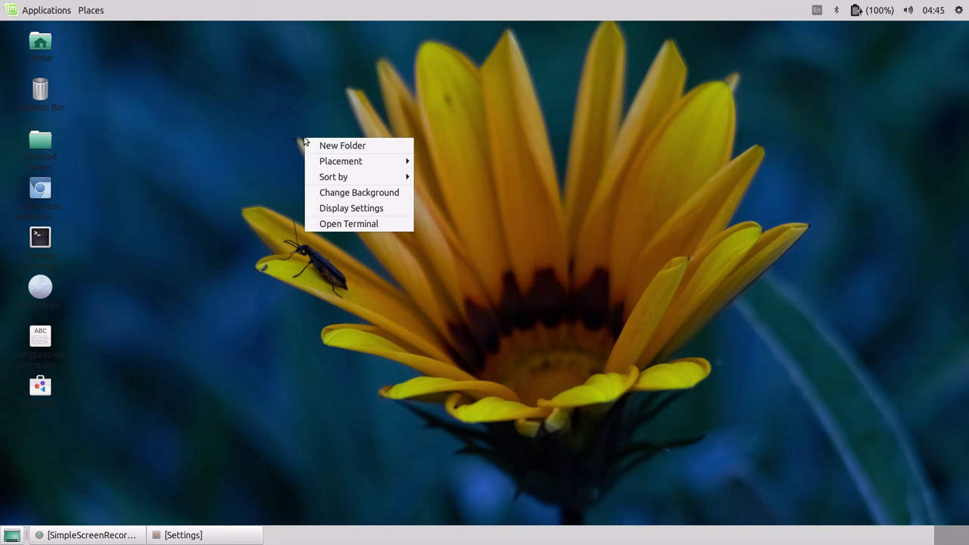
left_click(348, 192)
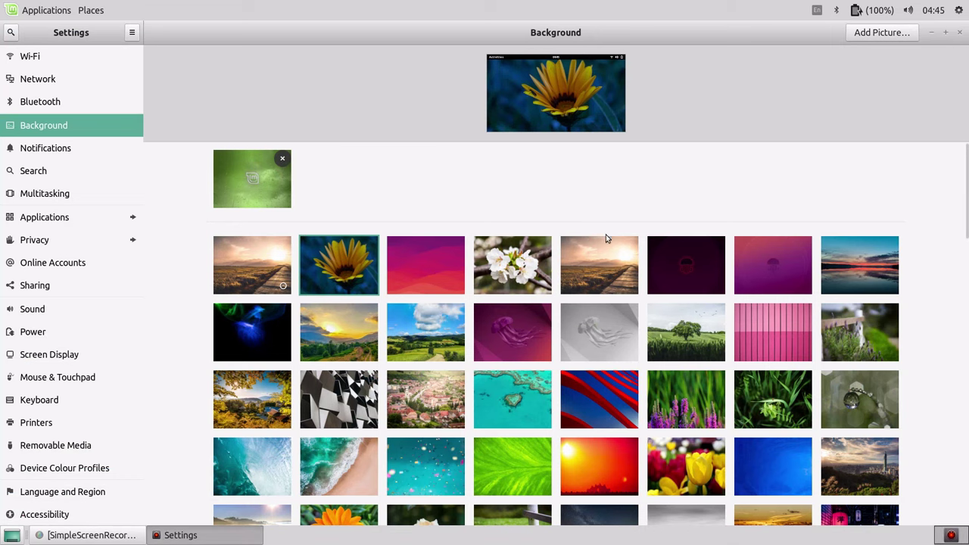
scroll(601, 246, "down", 2)
scroll(591, 258, "down", 15)
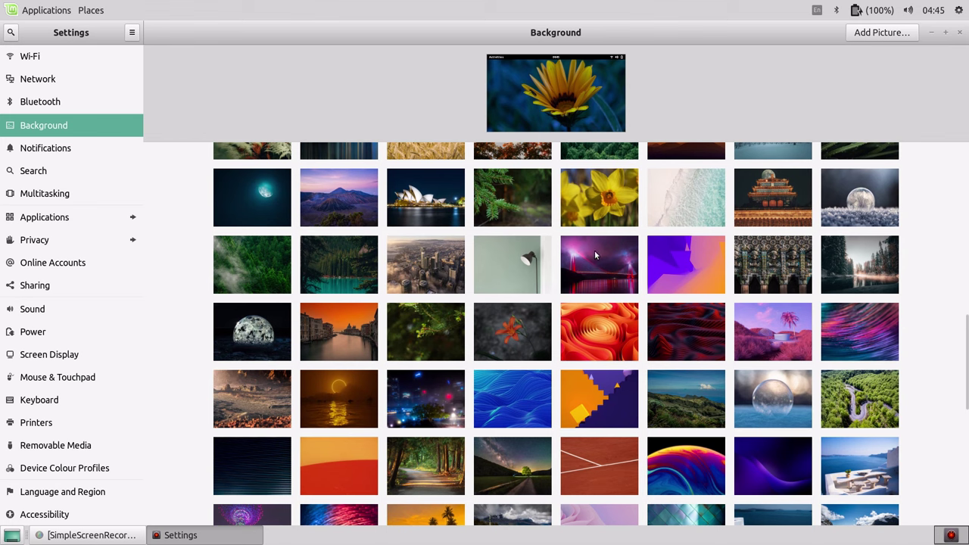
left_click(604, 205)
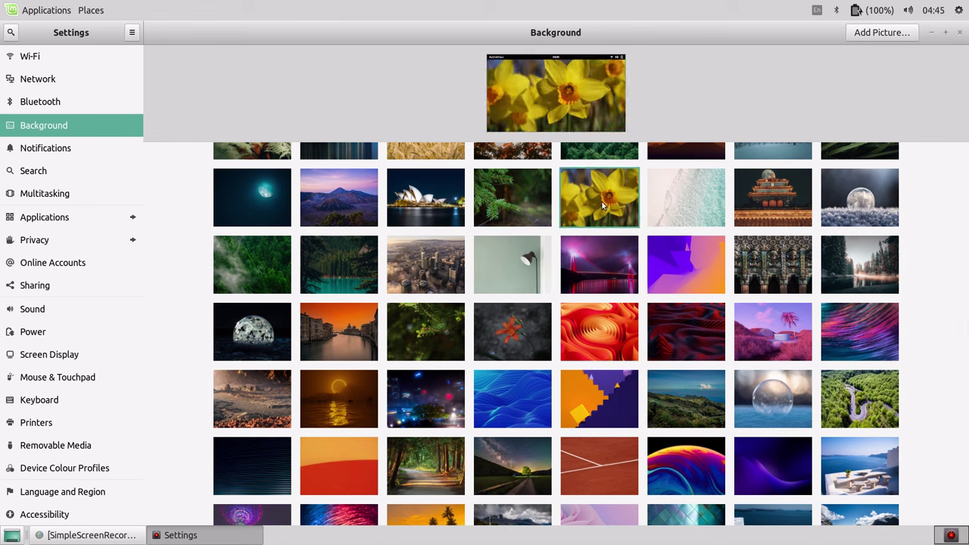
left_click(933, 31)
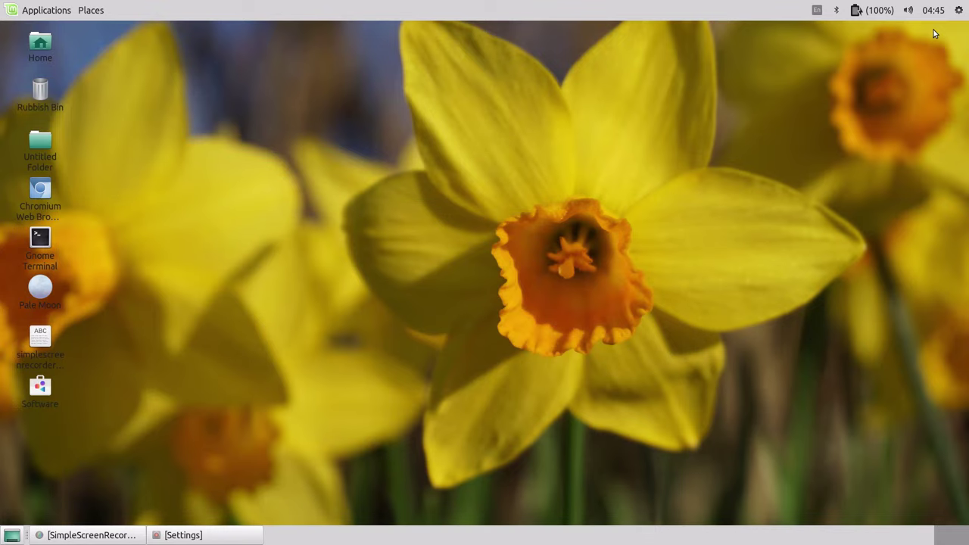
Step: Reopen the background settings, browse the pictures, set the wallpaper to the blue-green abstract waves, and close Settings
right_click(367, 177)
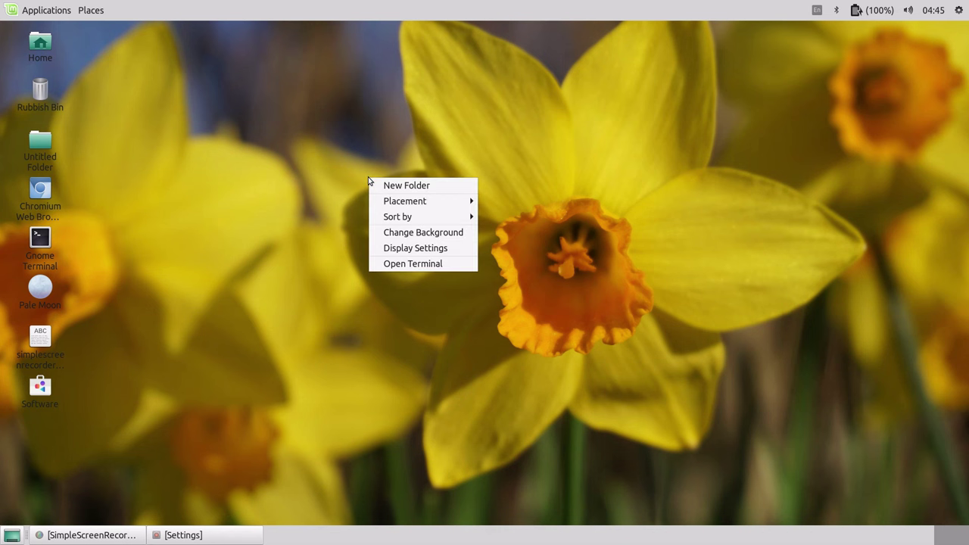
left_click(285, 172)
right_click(319, 174)
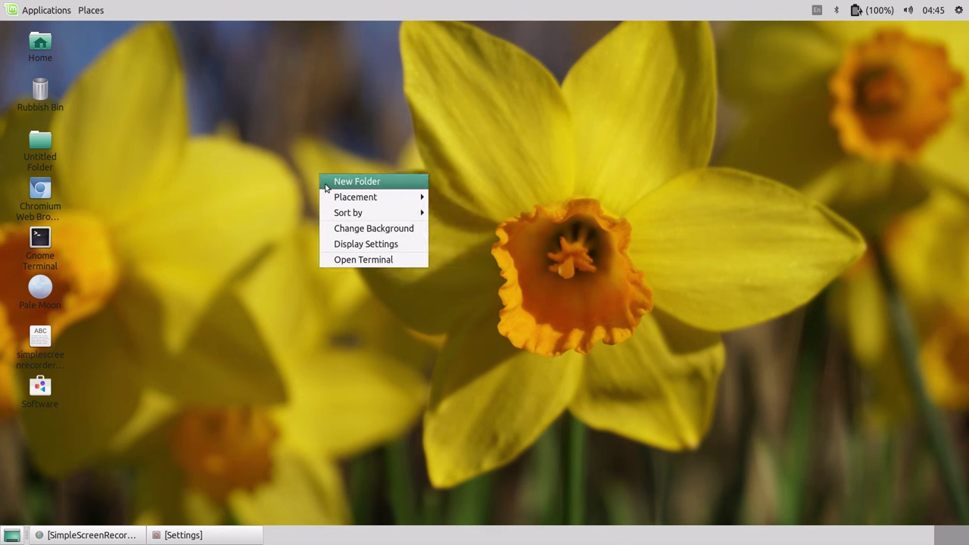
left_click(356, 230)
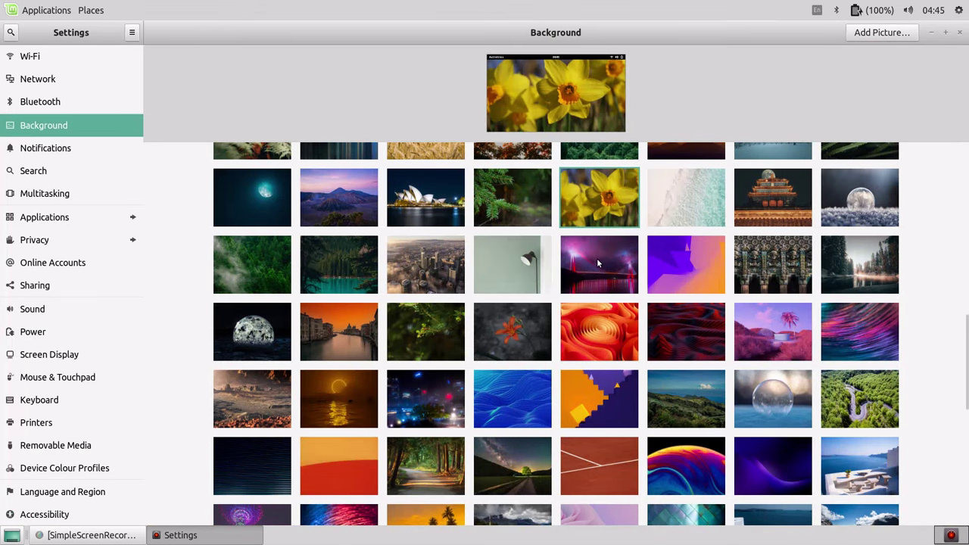
scroll(597, 265, "down", 5)
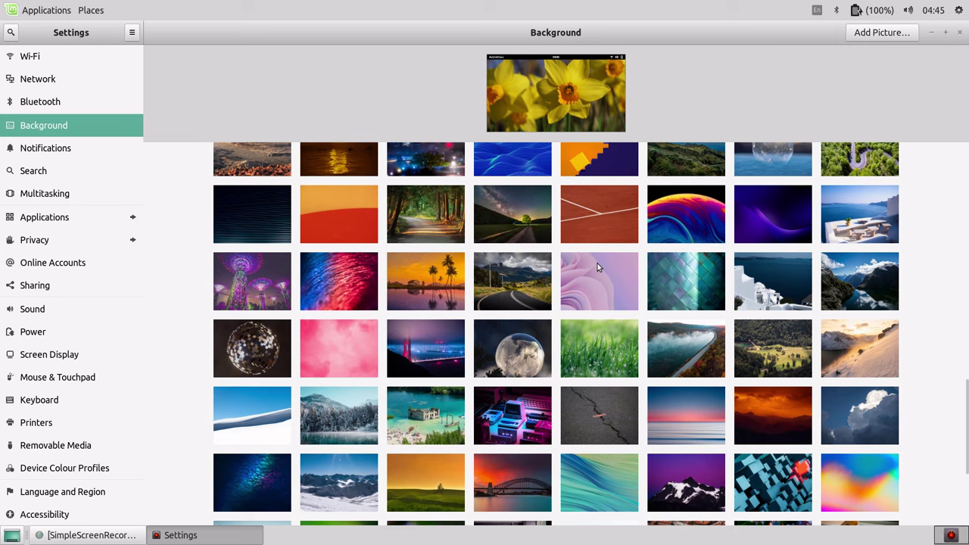
scroll(597, 266, "down", 3)
scroll(597, 266, "down", 1)
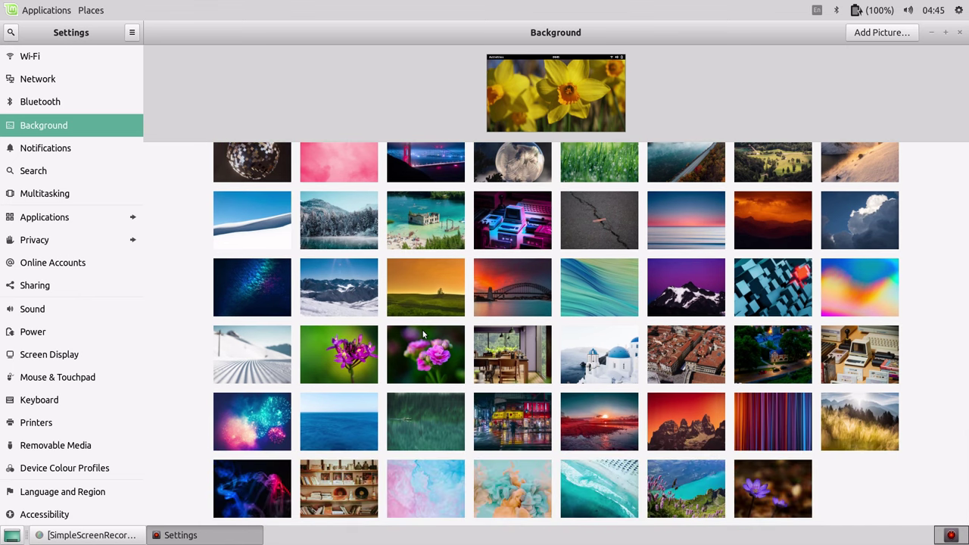
scroll(424, 333, "up", 8)
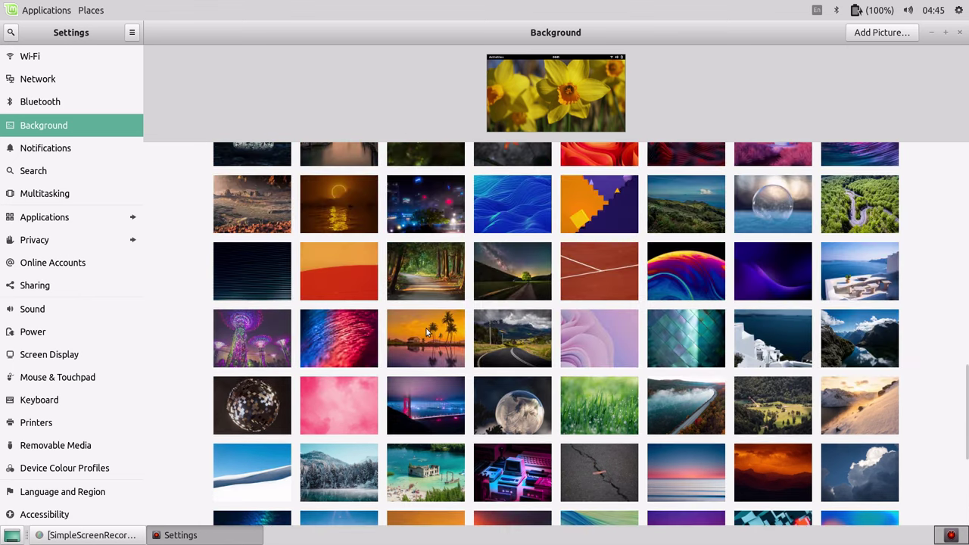
scroll(426, 331, "up", 3)
scroll(426, 332, "up", 5)
scroll(427, 331, "down", 15)
scroll(426, 331, "down", 3)
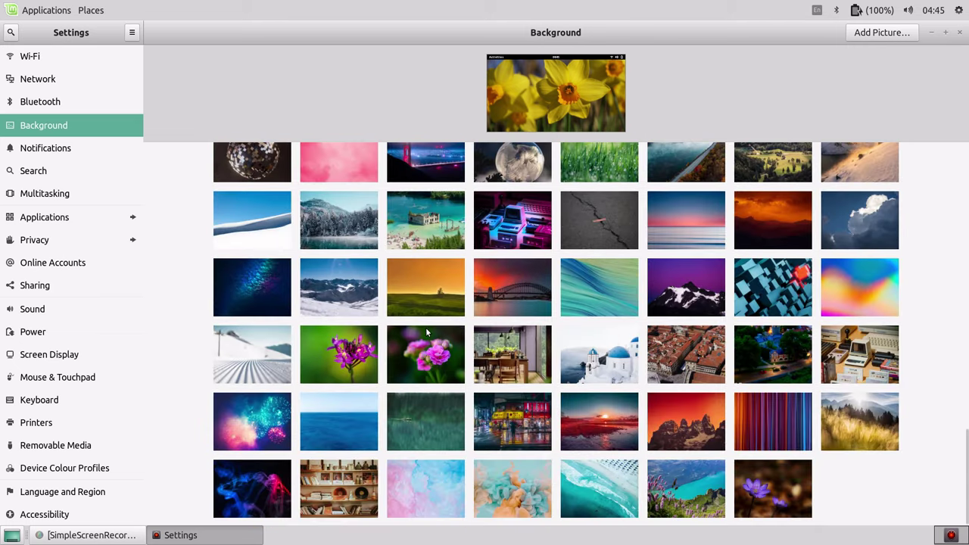
left_click(590, 286)
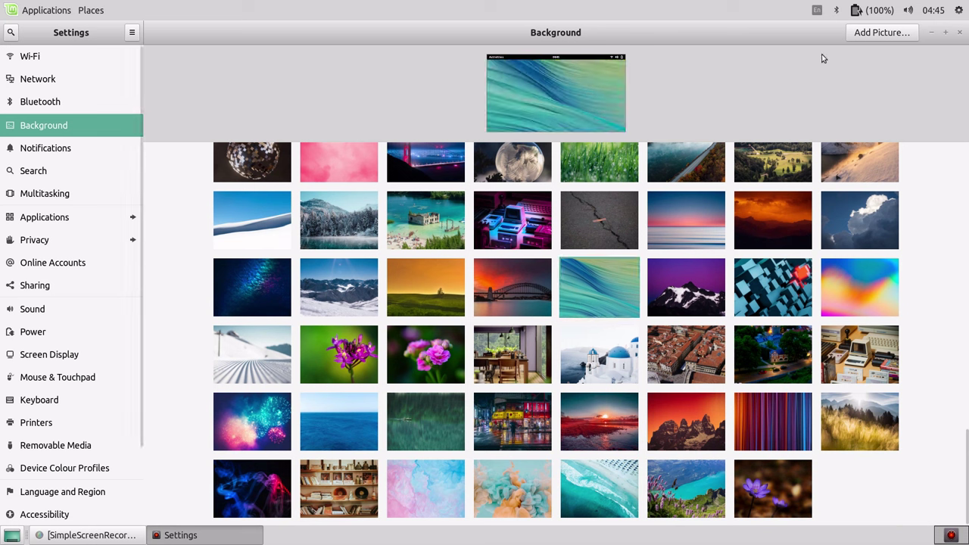
left_click(959, 32)
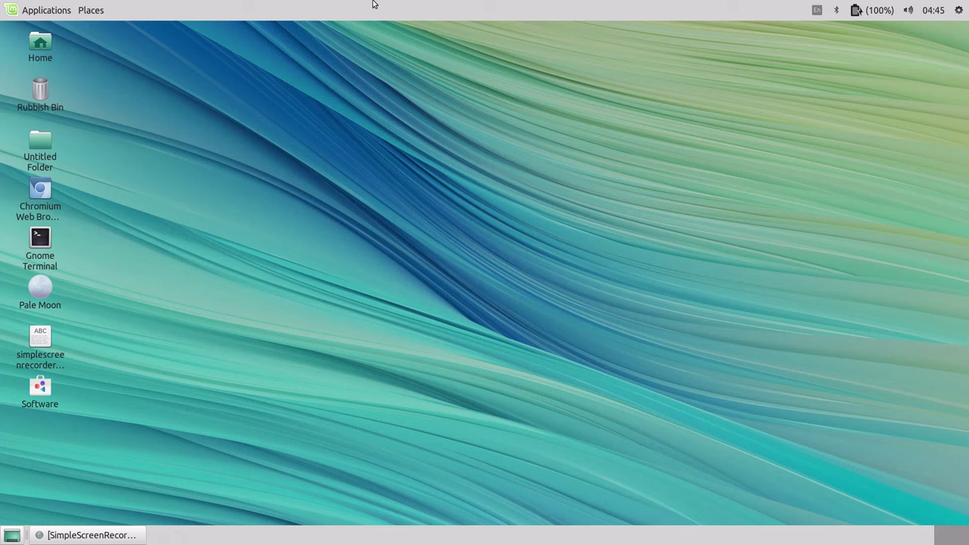
Step: Launch Menu Editor from the Accessories applications
left_click(44, 8)
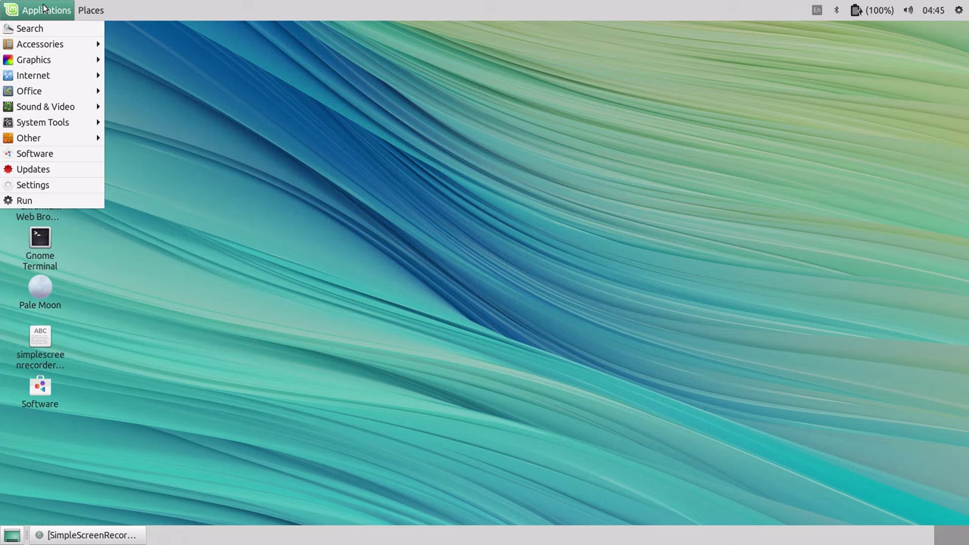
mouse_move(62, 50)
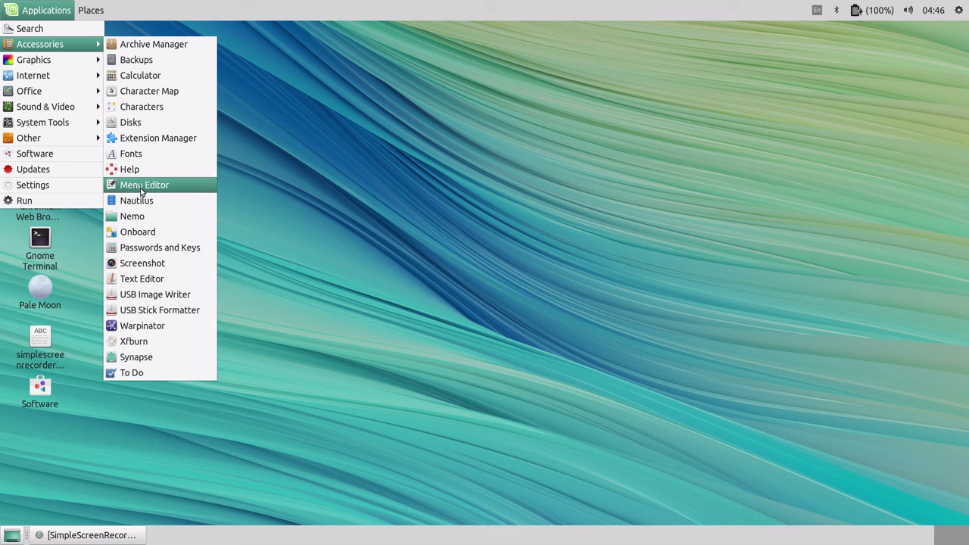
left_click(140, 188)
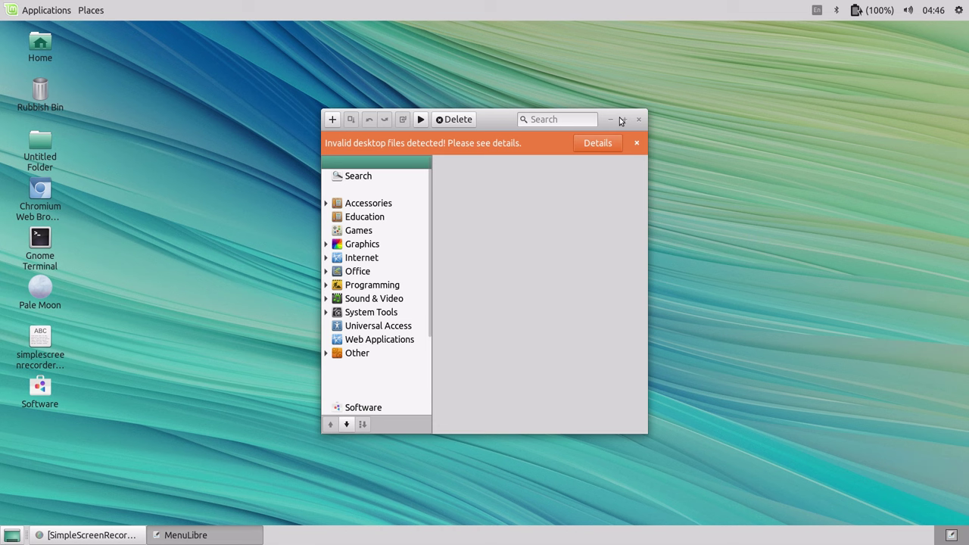
Step: Maximize the menu editor, view the Accessories and Education category entries, and close the editor
left_click(623, 120)
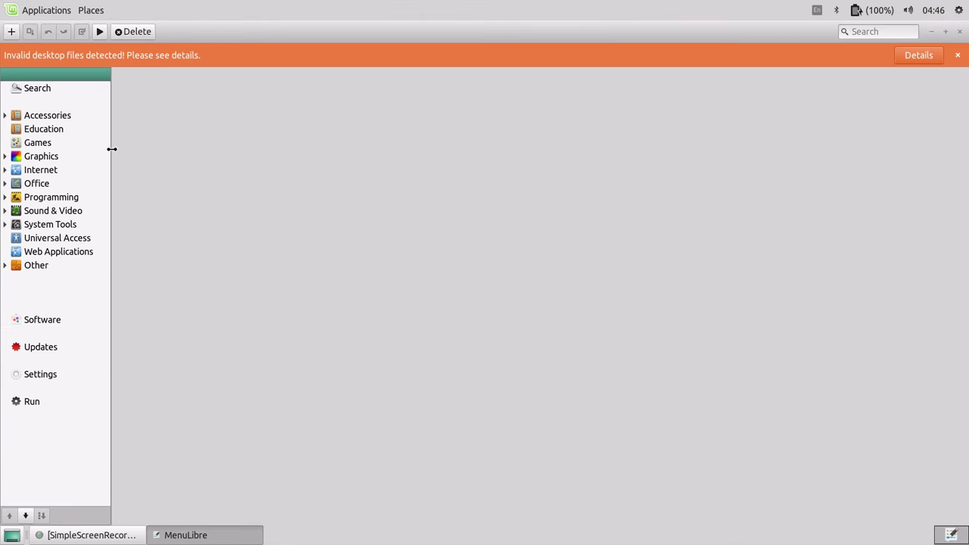
left_click(36, 118)
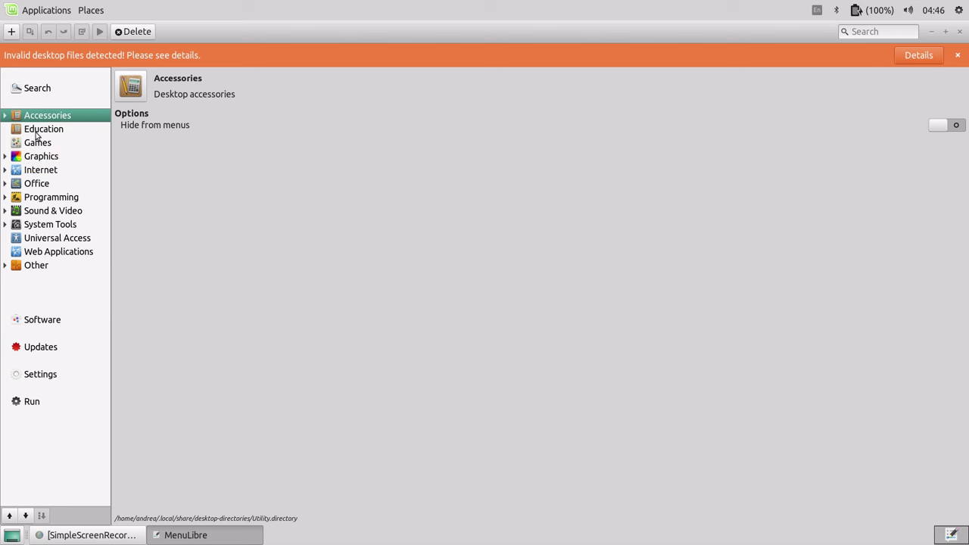
left_click(36, 132)
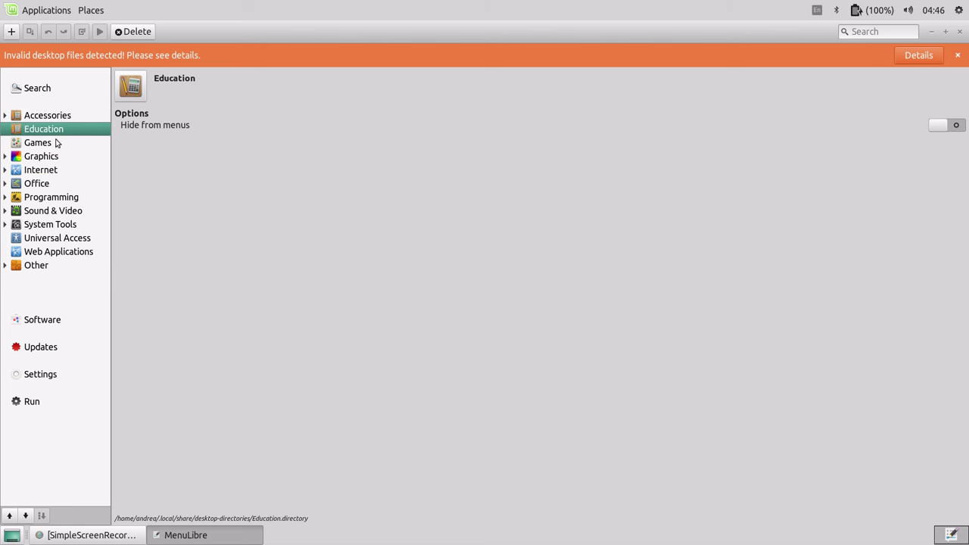
left_click(959, 31)
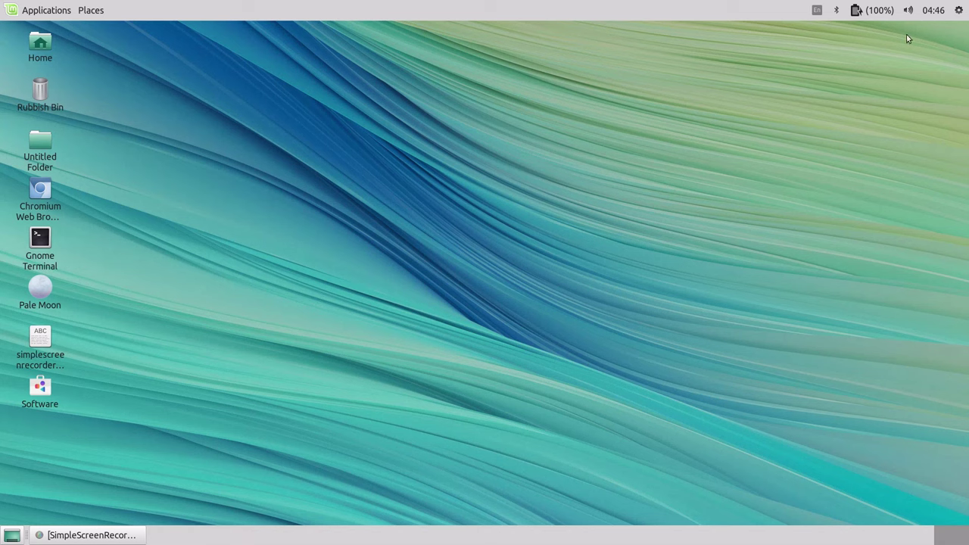
Step: Launch Waterfox through the desktop search, and close the browser with all its tabs
left_click(15, 13)
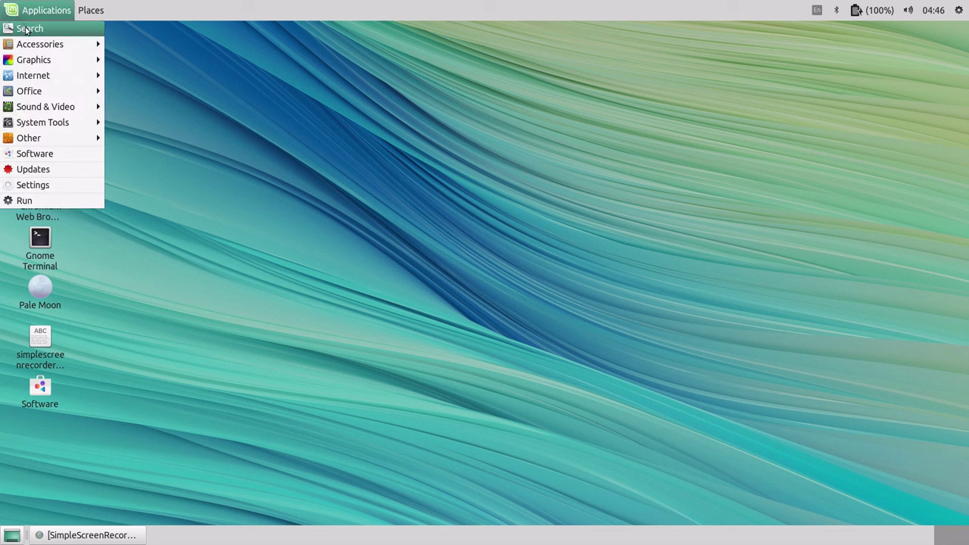
left_click(25, 29)
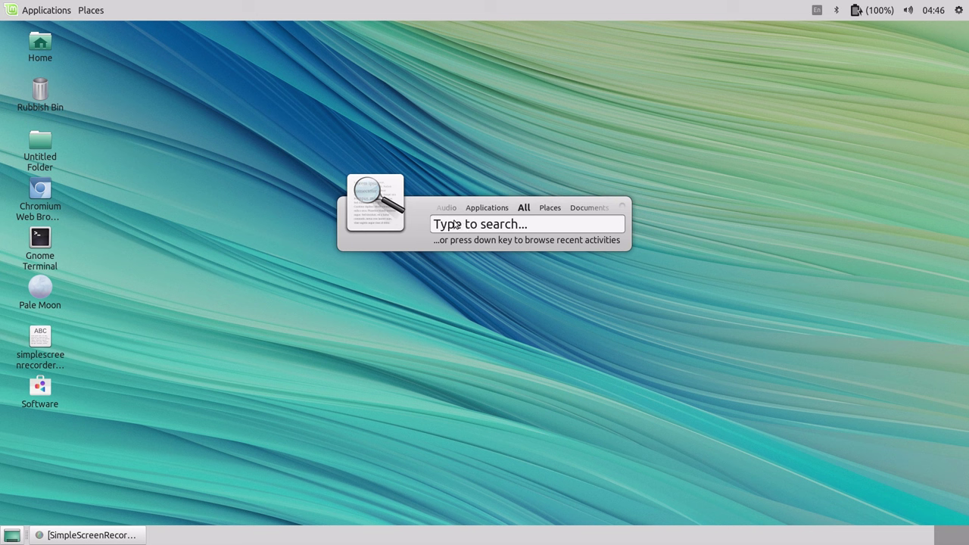
type("Waterfox")
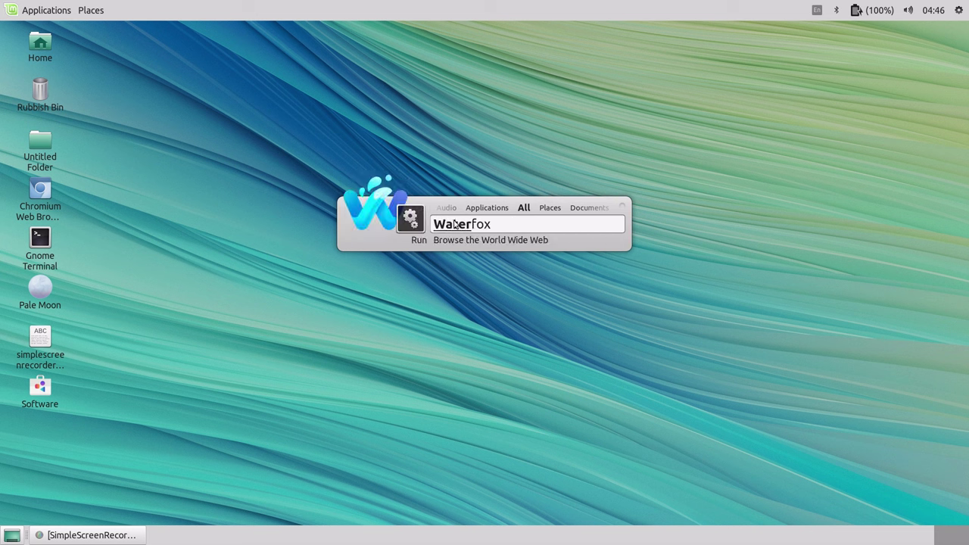
key("Return")
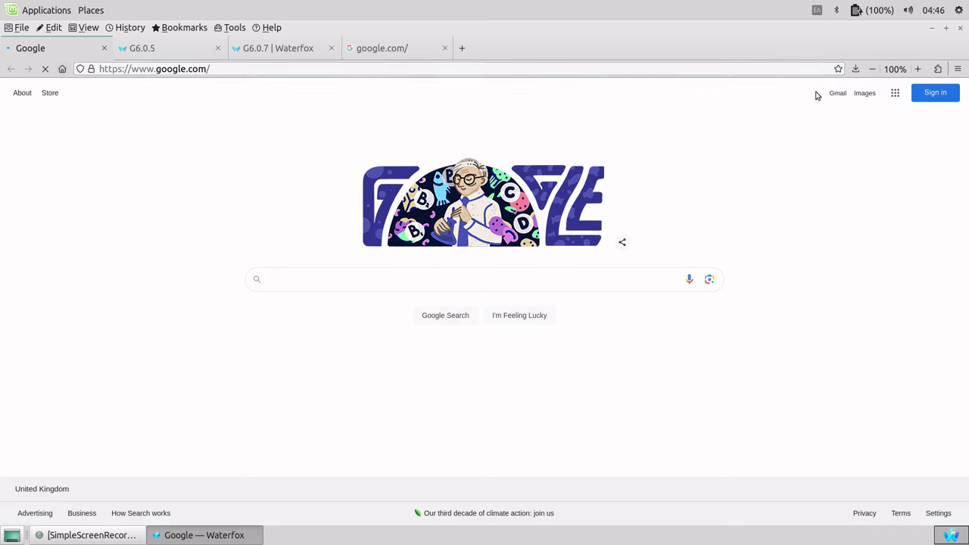
left_click(959, 30)
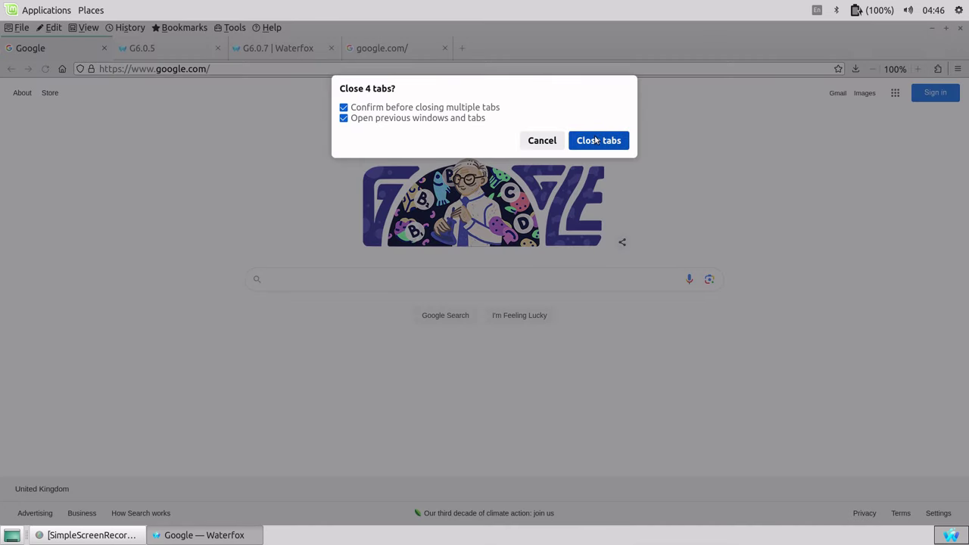
left_click(597, 136)
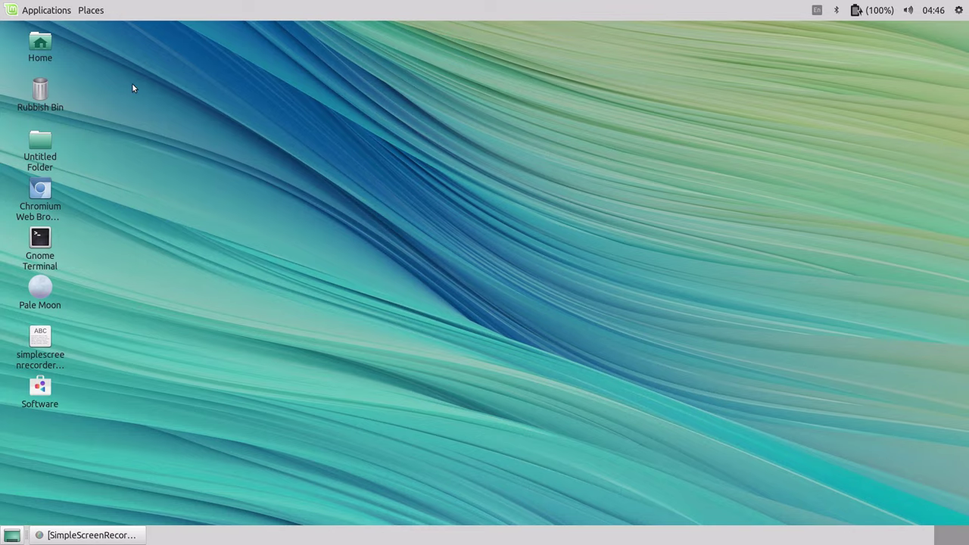
Step: Open the desktop search
left_click(16, 12)
left_click(27, 29)
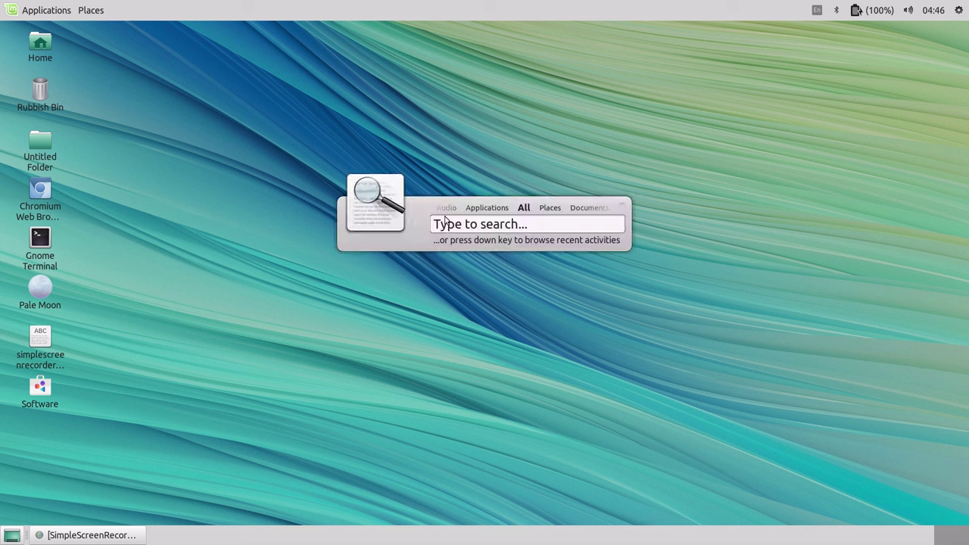
type("paint")
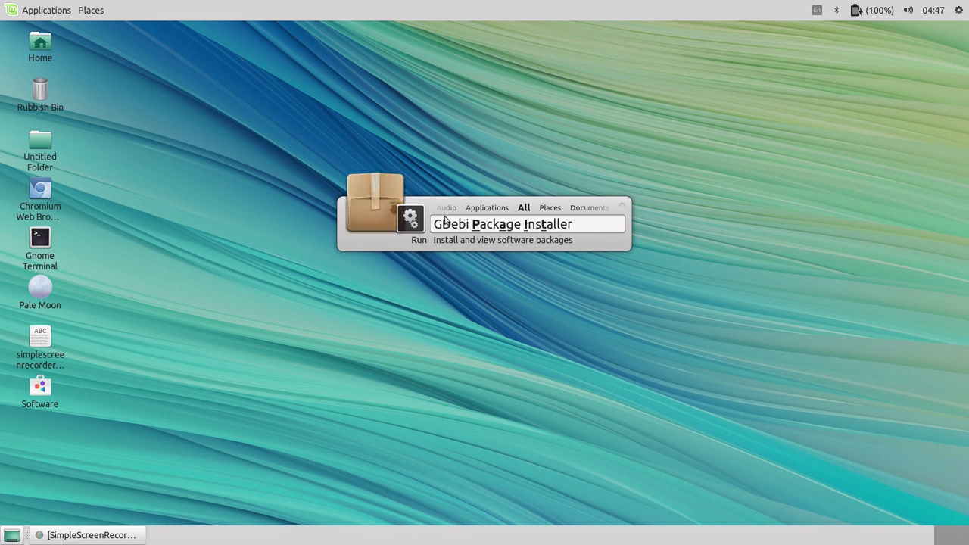
key("BackSpace")
key("BackSpace")
key("BackSpace")
key("BackSpace")
key("BackSpace")
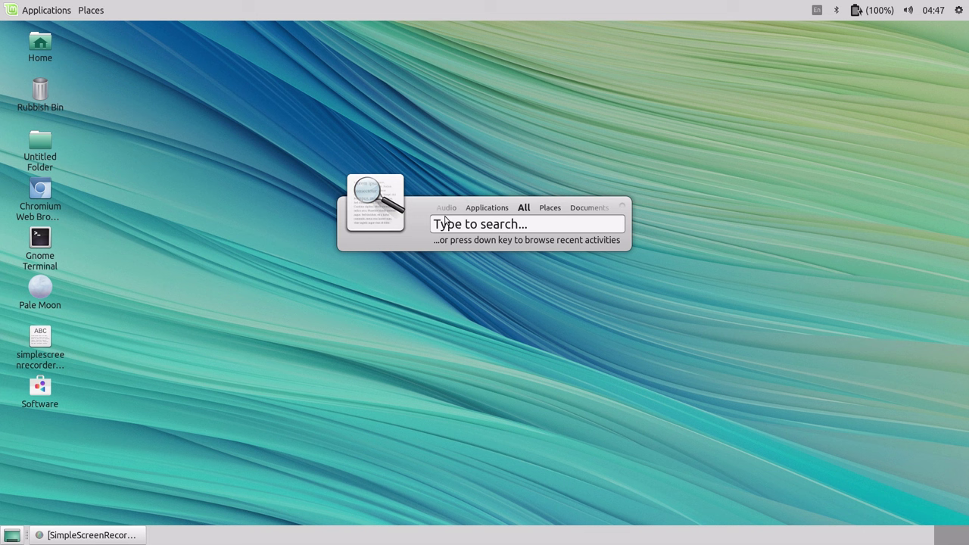
Step: Find and launch the Gnome Paint Drawing Editor from the search, and close its window
type("pa")
type("l")
type("int Drawing Editor")
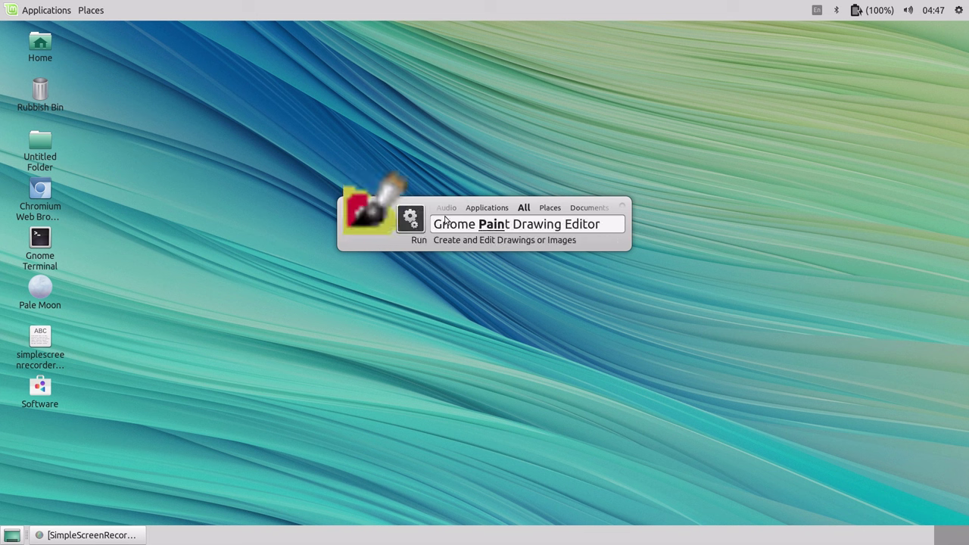
key("Return")
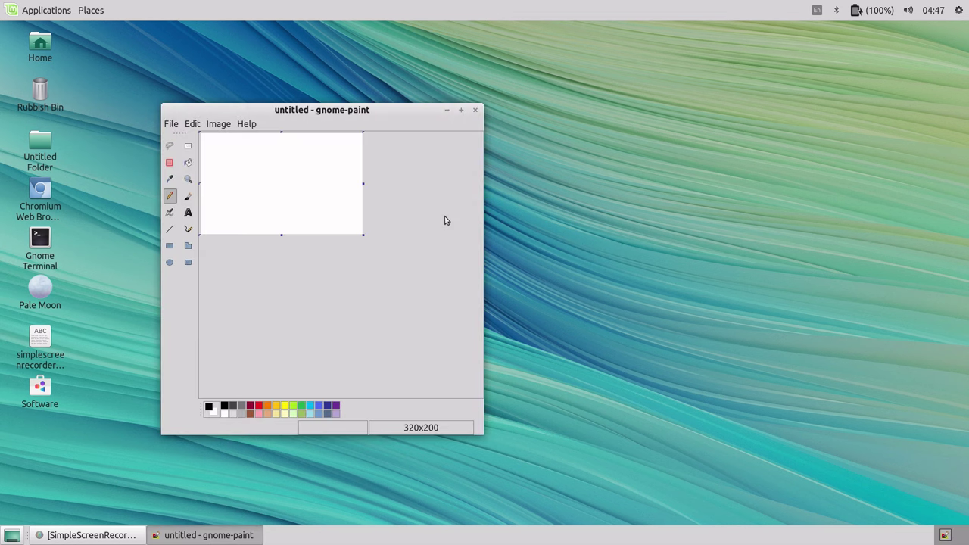
left_click(475, 110)
Step: Launch the GNOME terminal from the Run program prompt, and close the terminal window
left_click(28, 10)
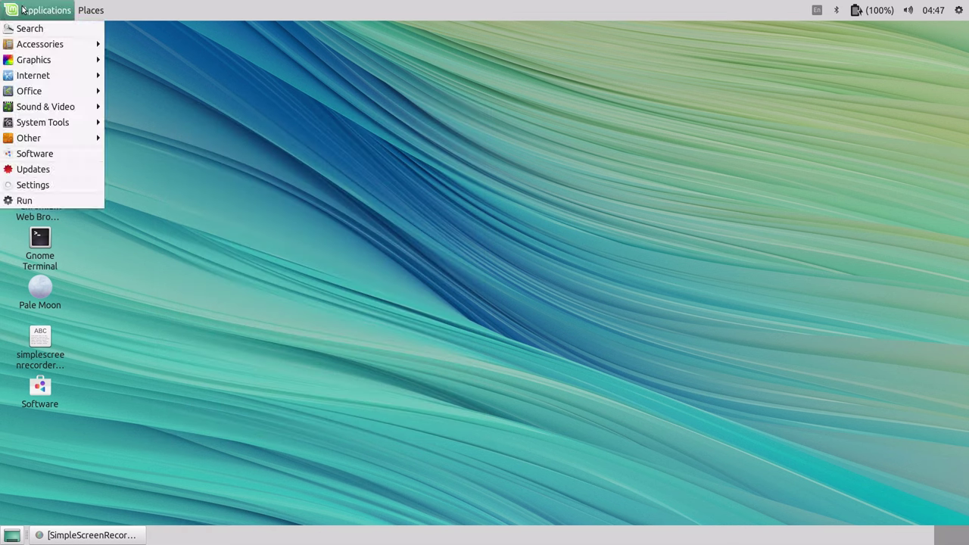
left_click(24, 201)
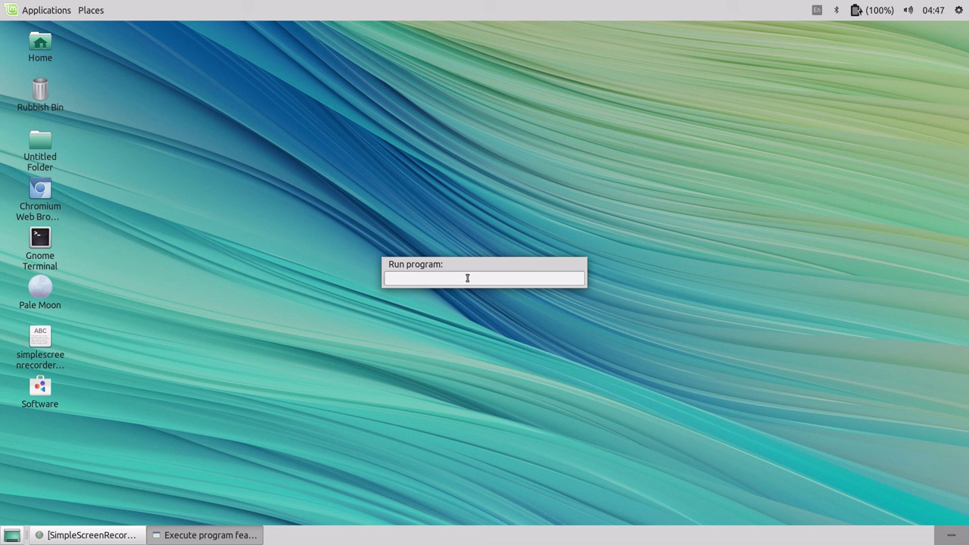
type("gnom")
key("Return")
key("Return")
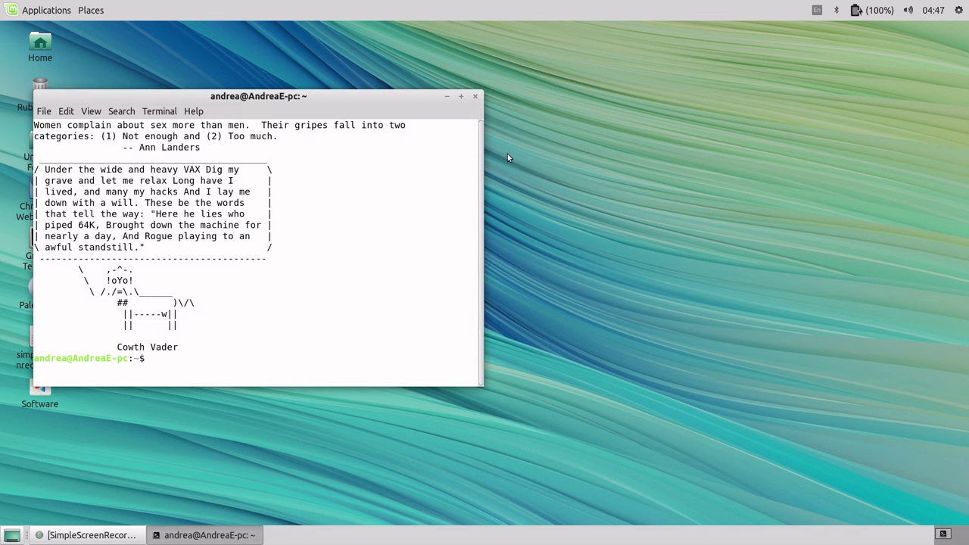
left_click(476, 97)
Step: Launch Image Viewer by running the program eog from the Run program prompt
left_click(33, 12)
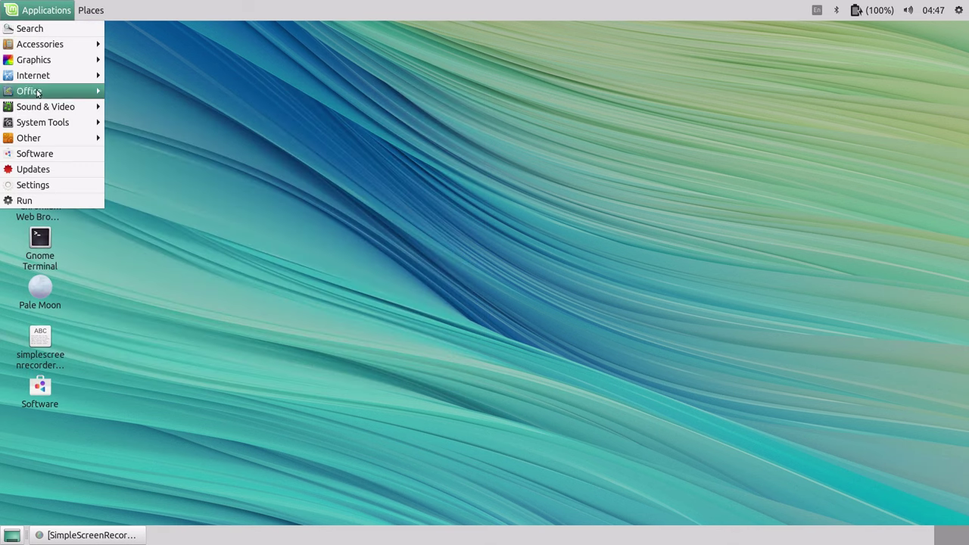
left_click(42, 202)
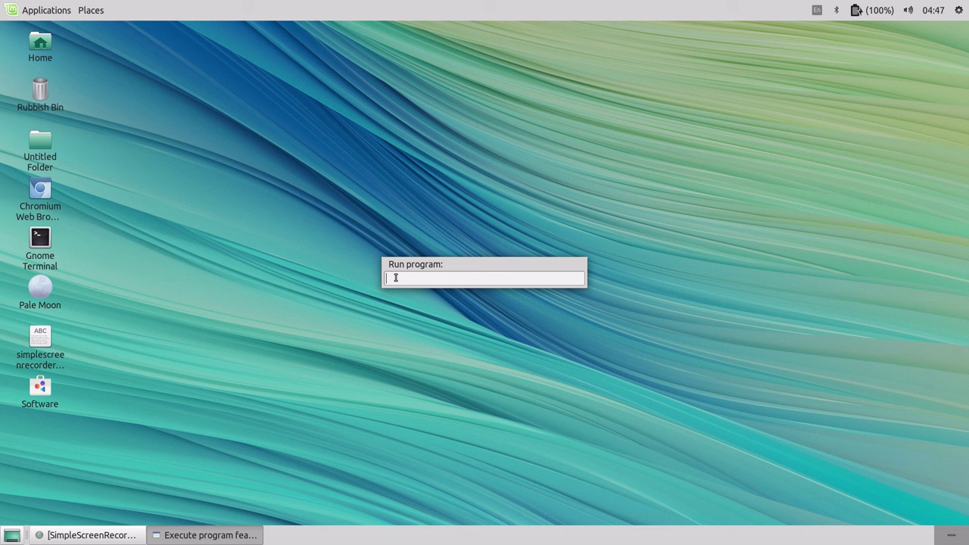
type("eog")
key("Return")
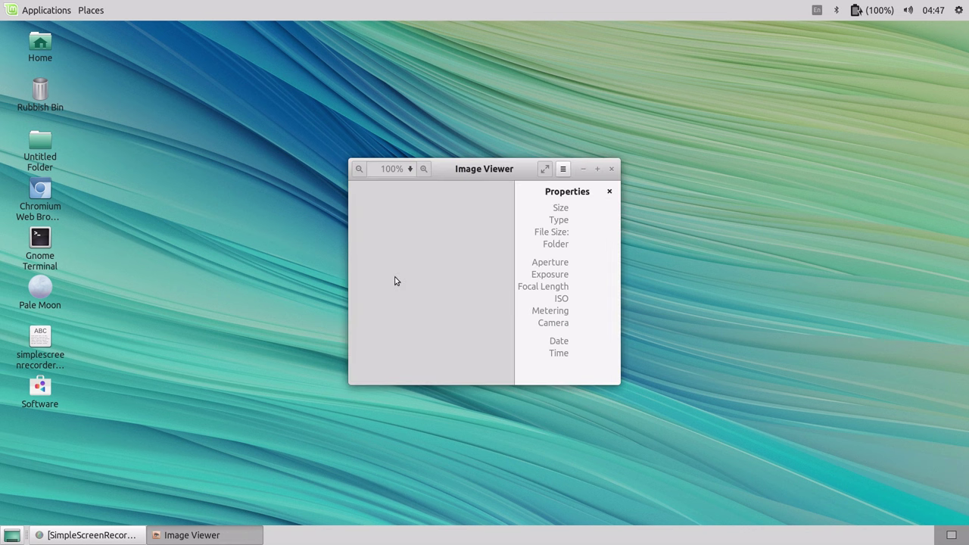
Step: View the About information of Image Viewer, and close the application
left_click(563, 170)
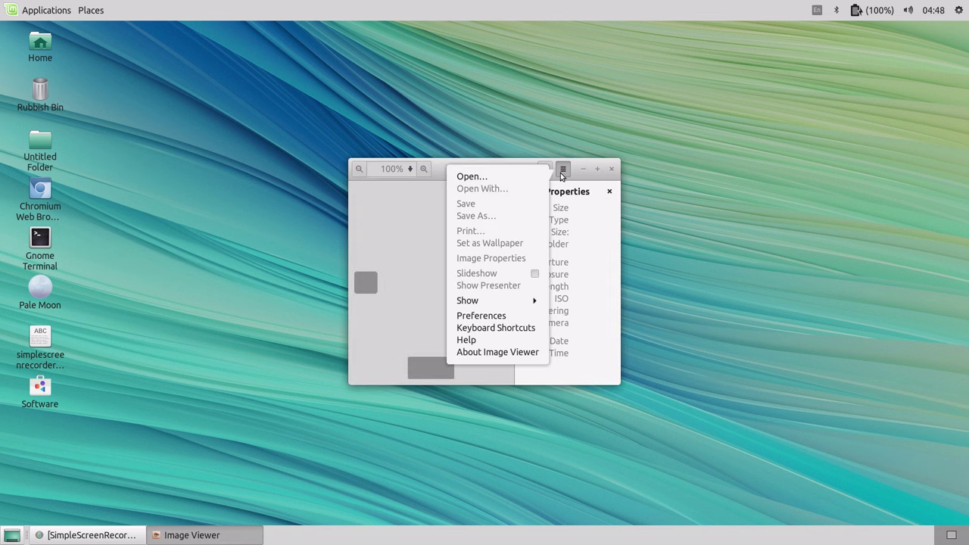
left_click(514, 353)
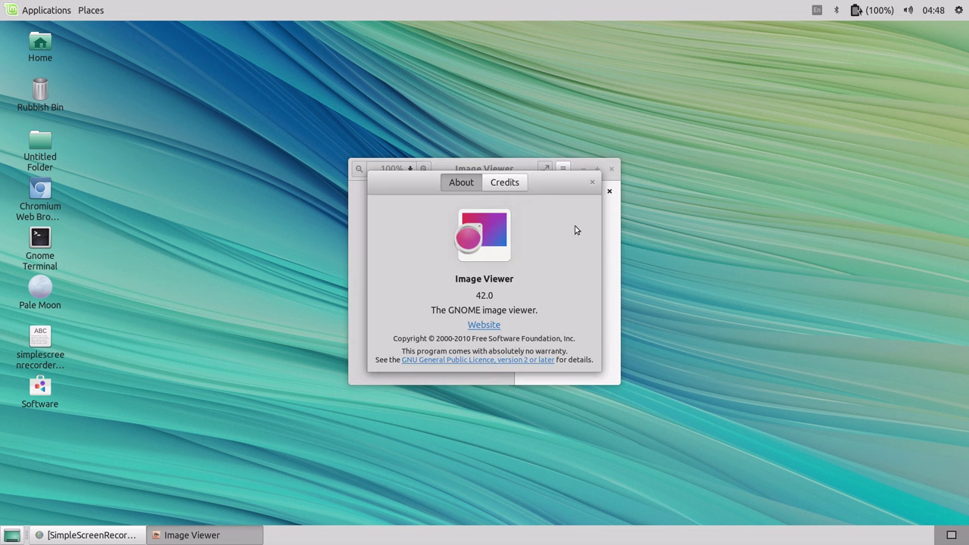
left_click(592, 182)
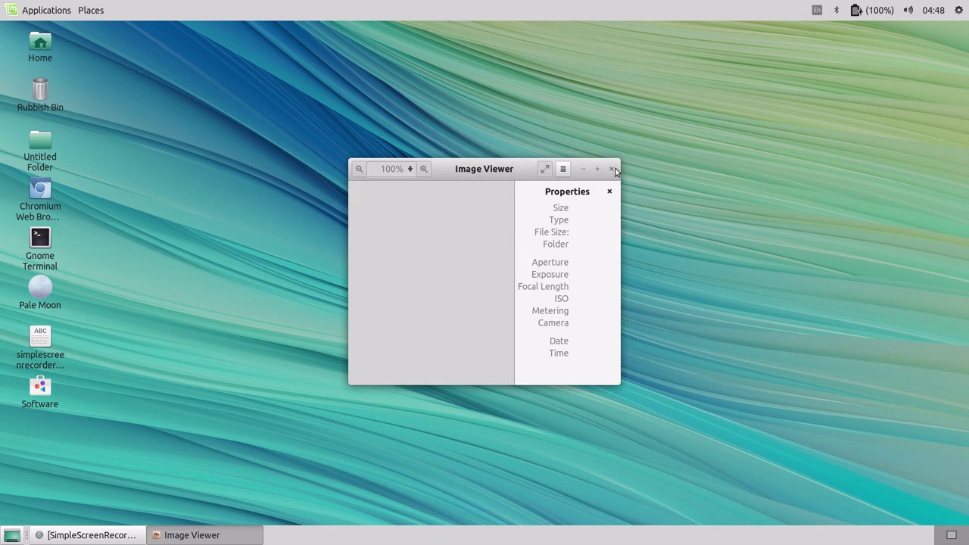
left_click(612, 168)
left_click(11, 12)
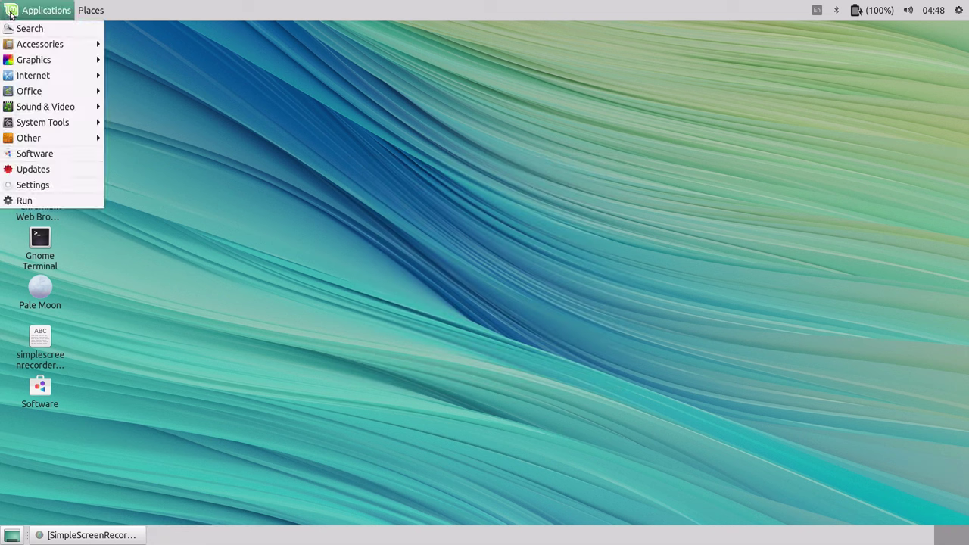
left_click(151, 106)
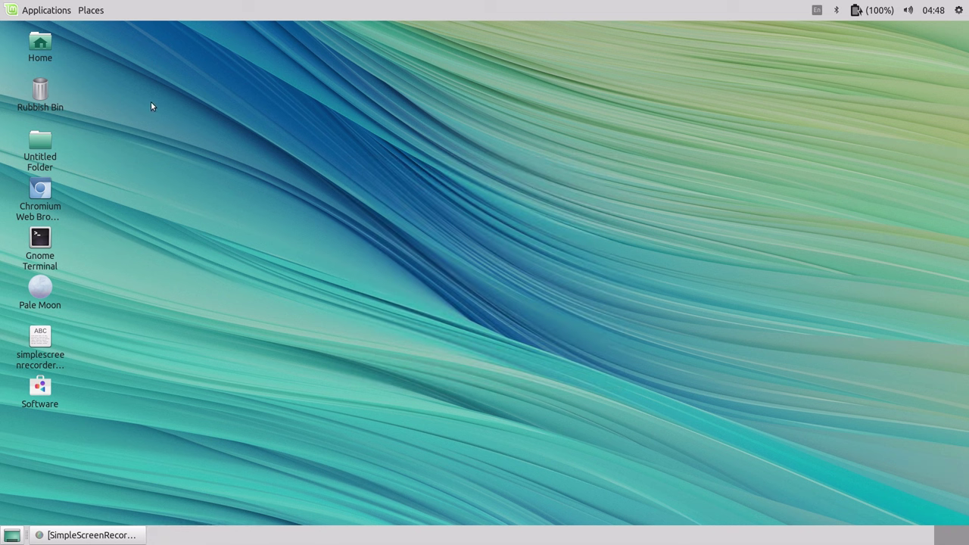
Step: View the top panel's properties and its orientation options, and close them without changing anything
right_click(214, 14)
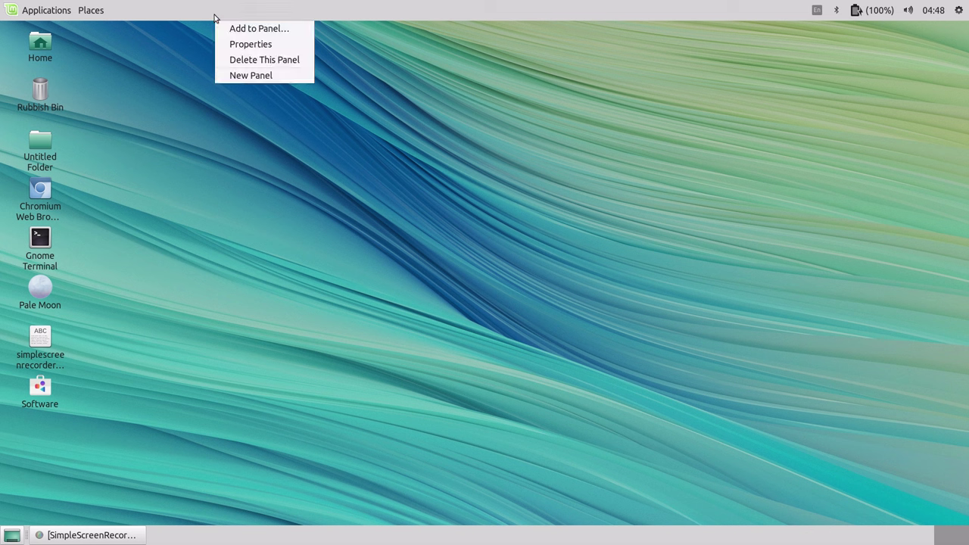
left_click(239, 45)
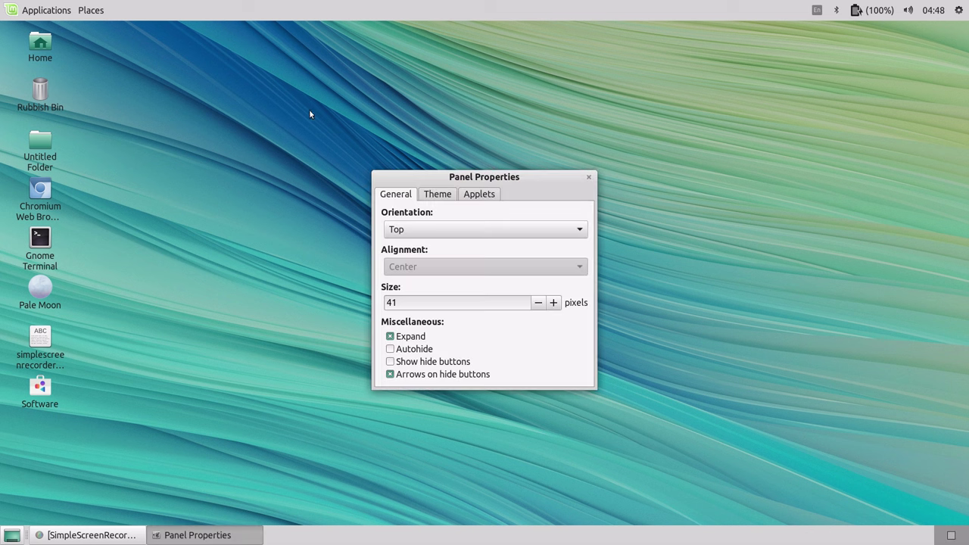
left_click(583, 231)
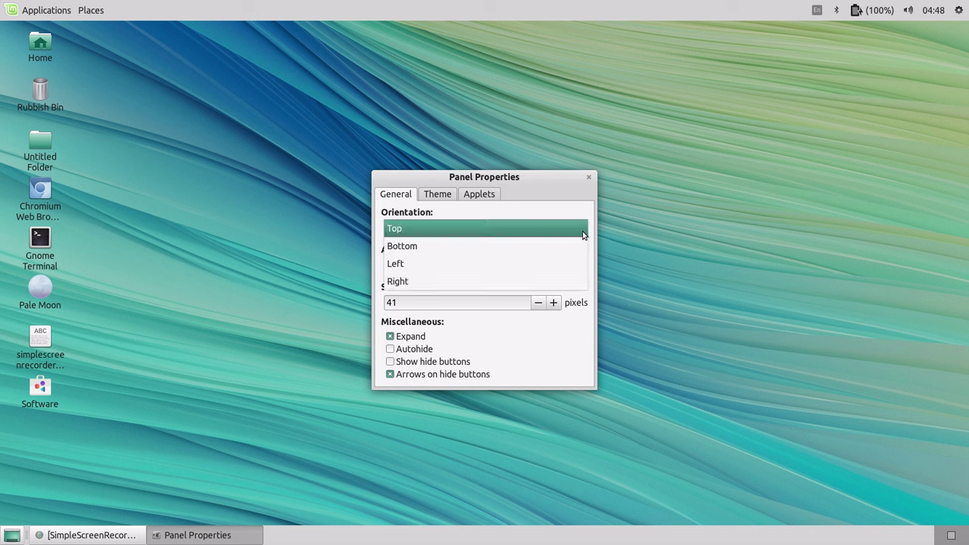
left_click(583, 234)
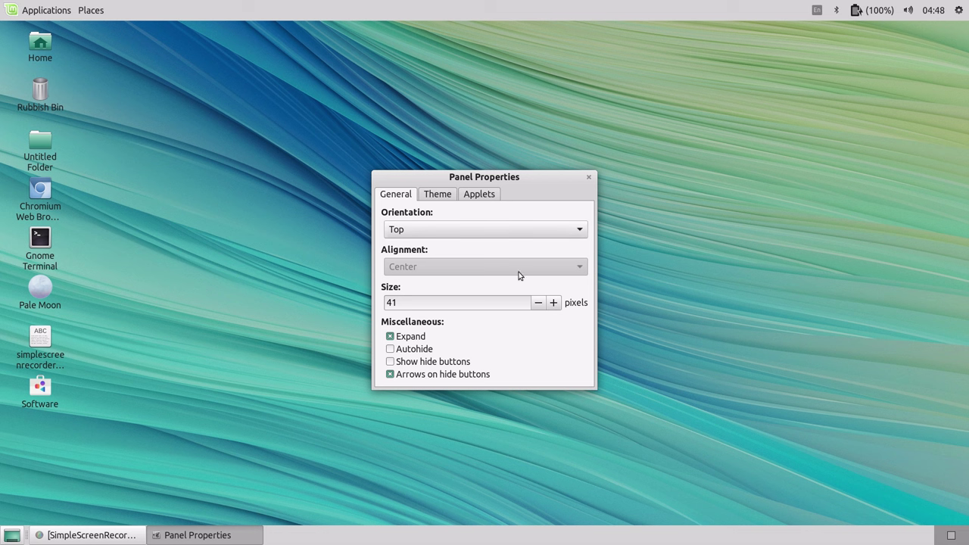
left_click(590, 178)
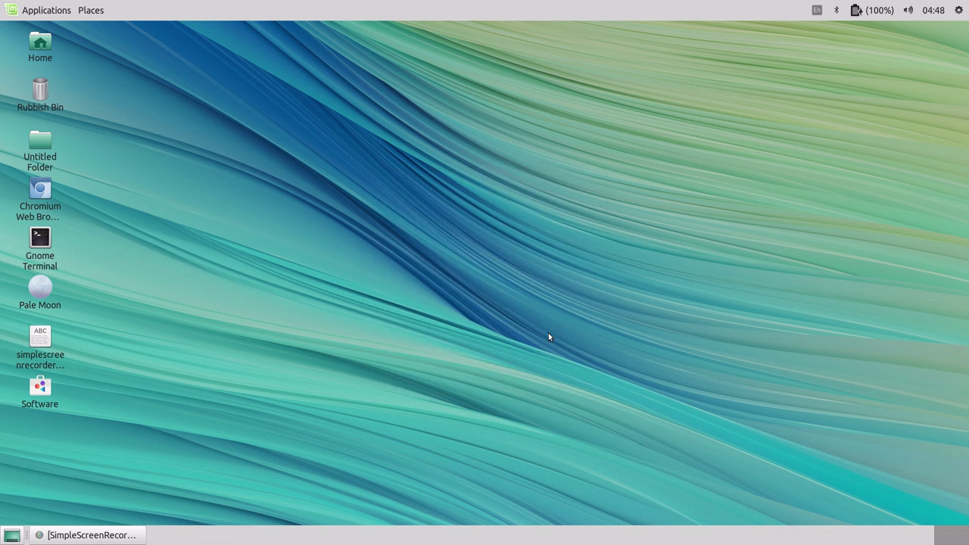
Step: View the bottom panel's general properties, including its orientation setting, and close the properties
right_click(328, 537)
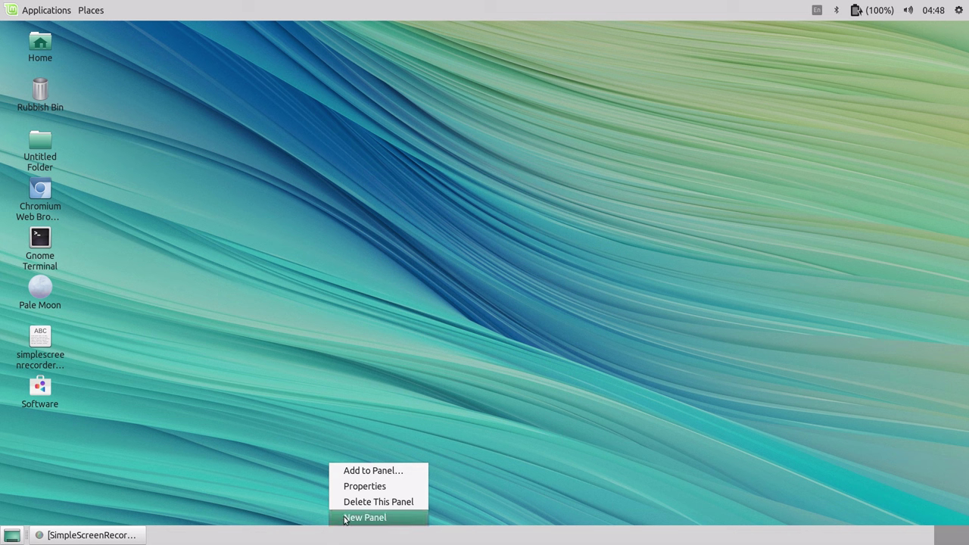
left_click(355, 490)
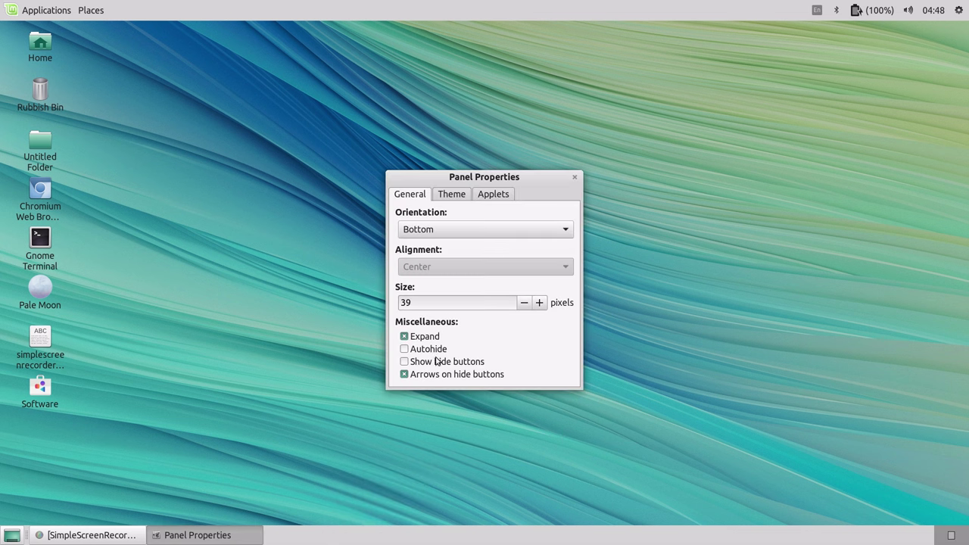
left_click(564, 234)
left_click(564, 235)
left_click(564, 232)
left_click(564, 233)
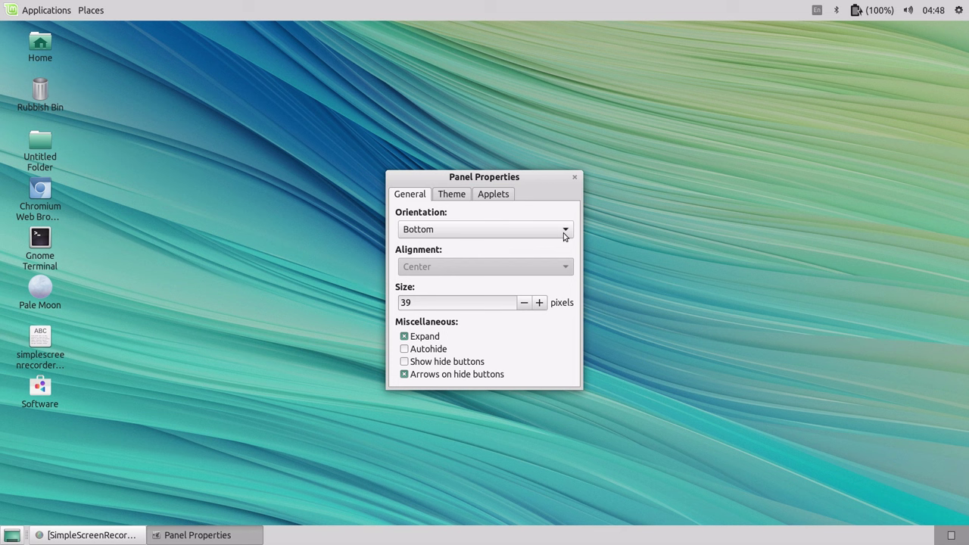
left_click(574, 176)
Step: Launch Gwenview from the Graphics category of the installed applications
left_click(24, 11)
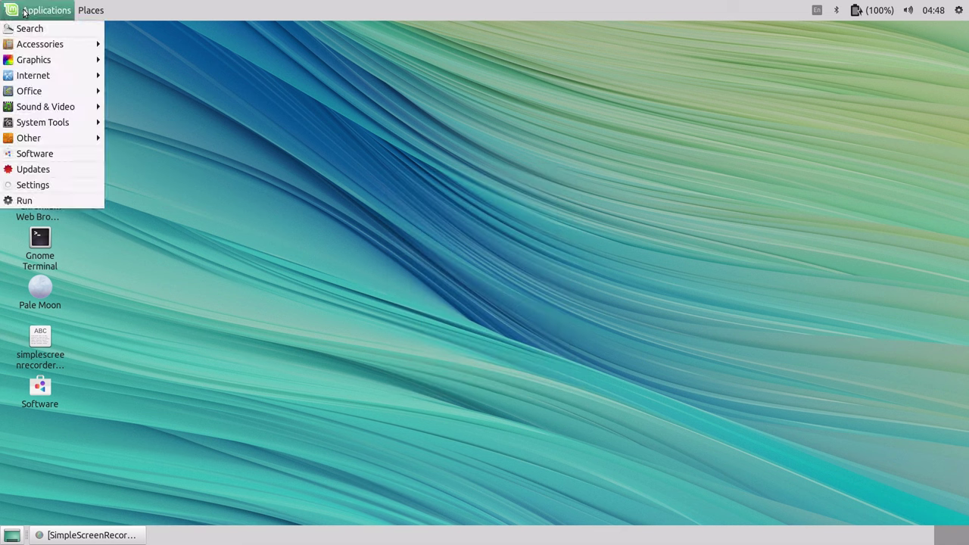
left_click(24, 10)
left_click(31, 11)
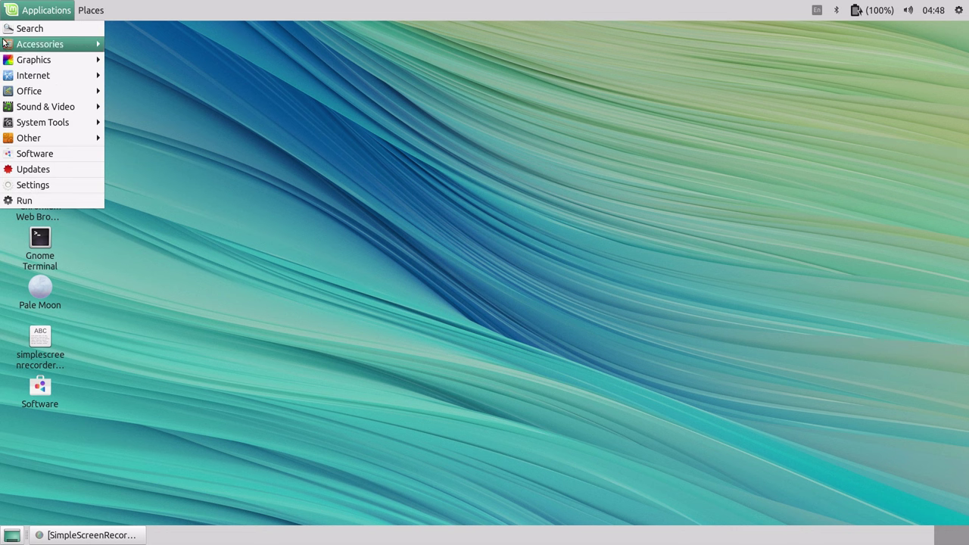
mouse_move(78, 60)
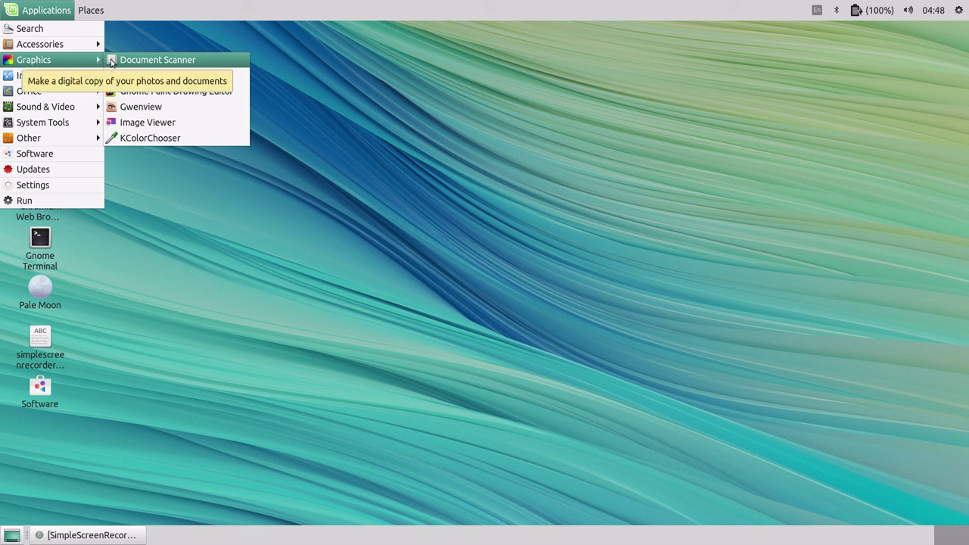
left_click(135, 108)
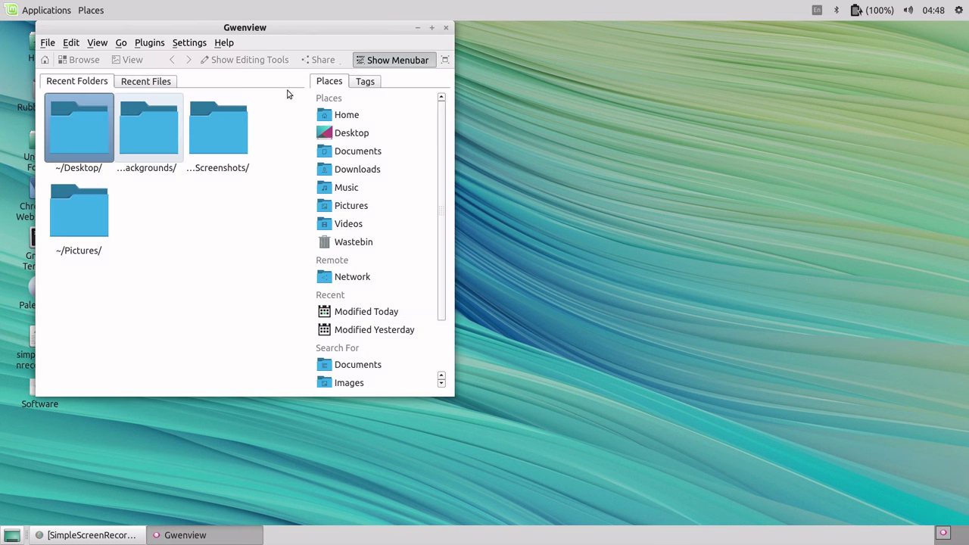
Step: Minimise the Gwenview window and restore it, and close the application
left_click(418, 28)
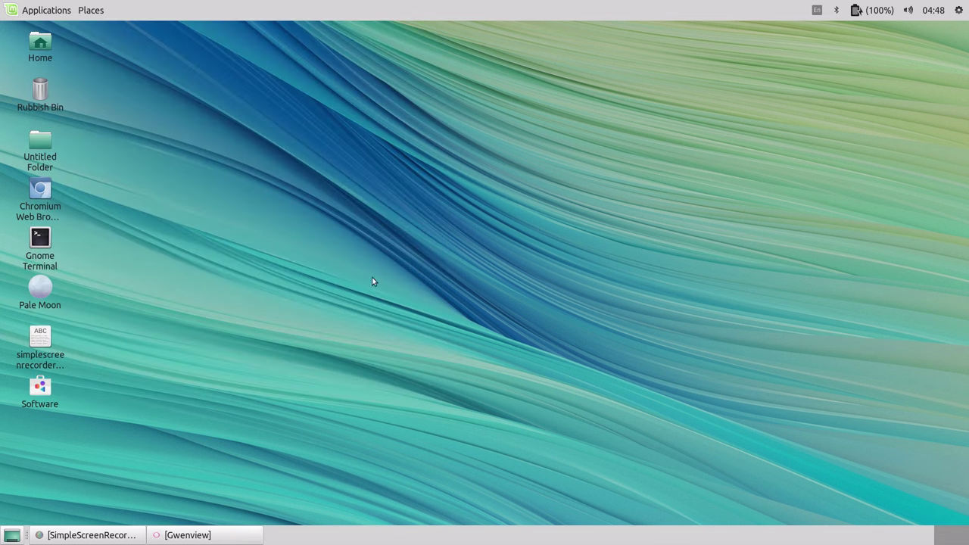
left_click(187, 535)
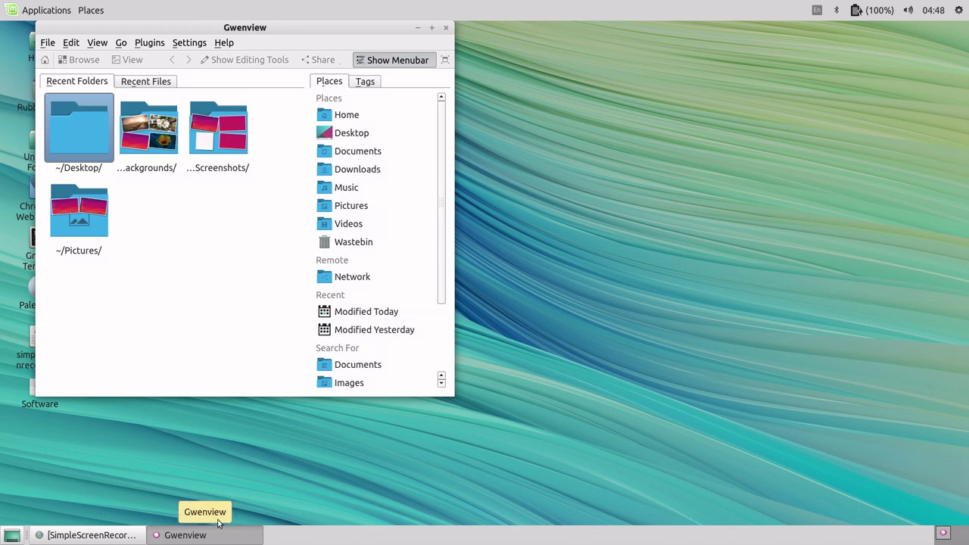
left_click(446, 28)
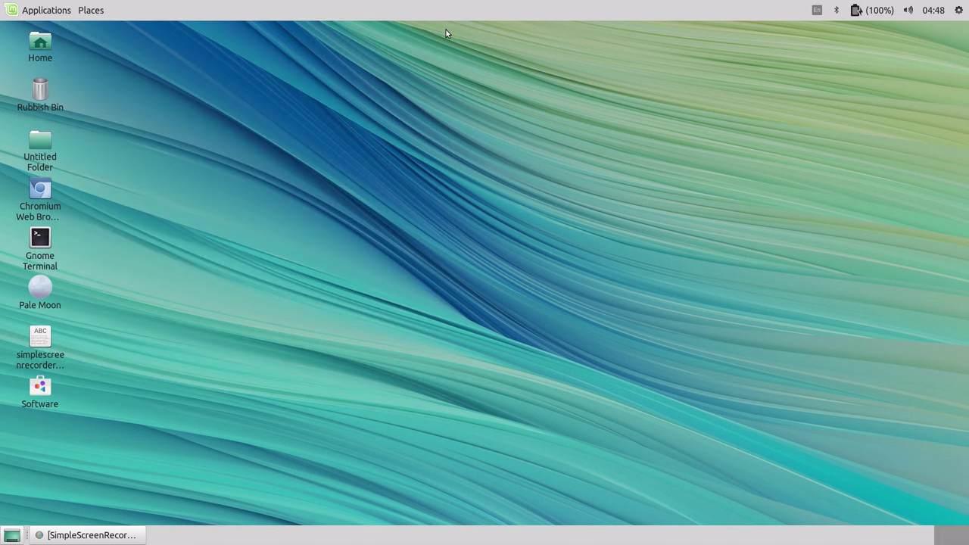
Step: Open the system Settings and maximise the window
left_click(38, 13)
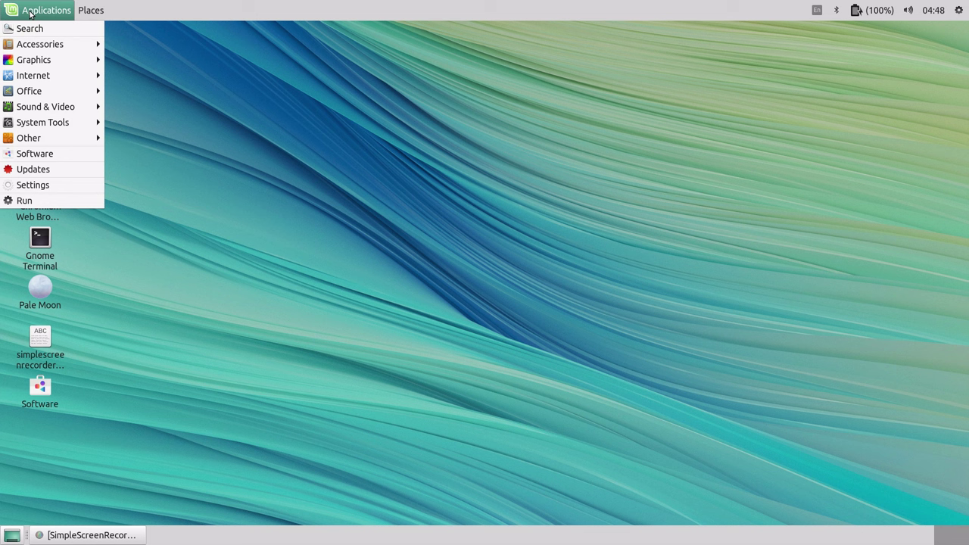
left_click(41, 187)
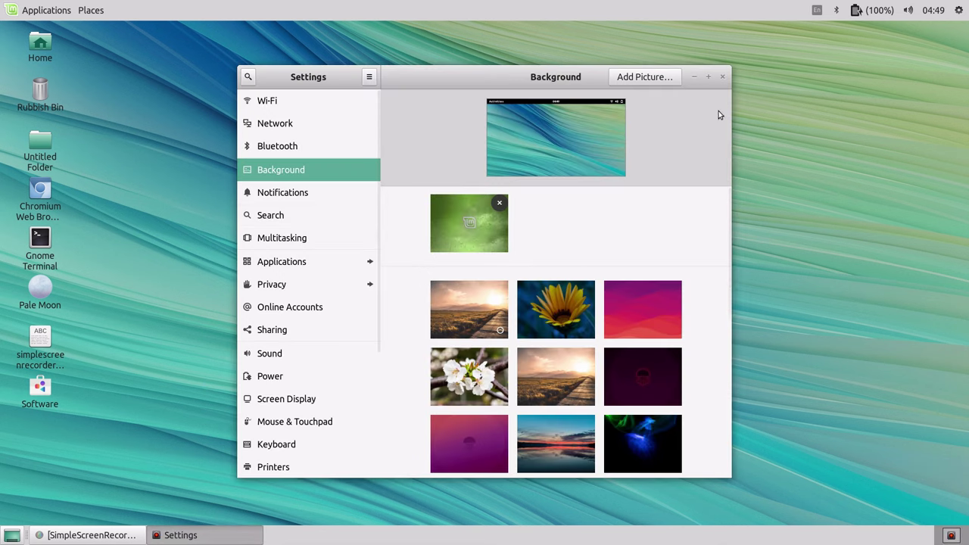
left_click(710, 77)
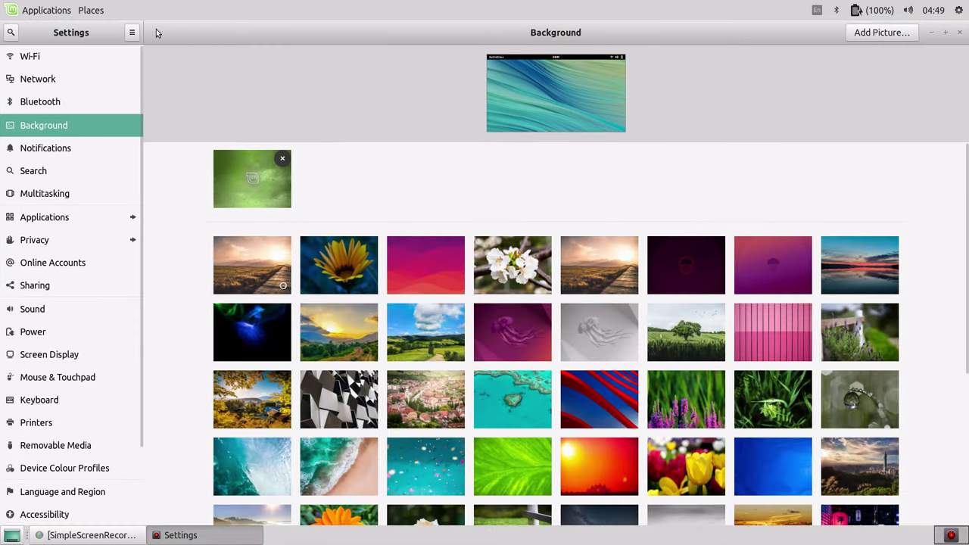
Step: View the Wi-Fi, Network, Bluetooth and Notifications settings in turn
left_click(25, 56)
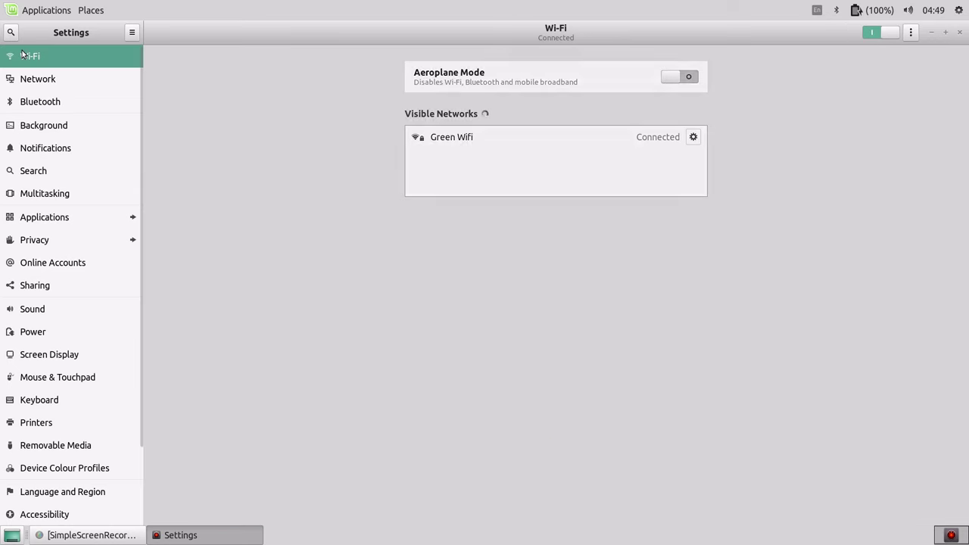
left_click(33, 87)
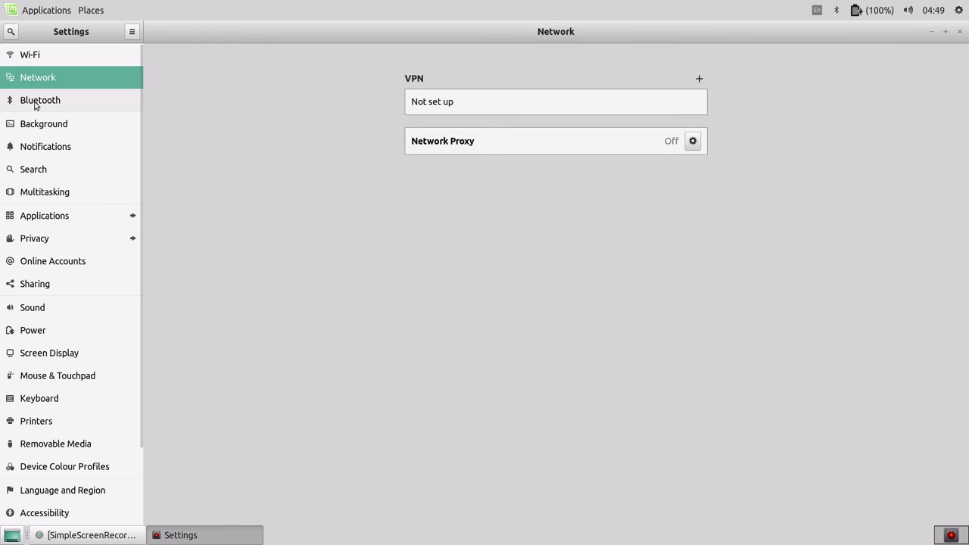
left_click(34, 101)
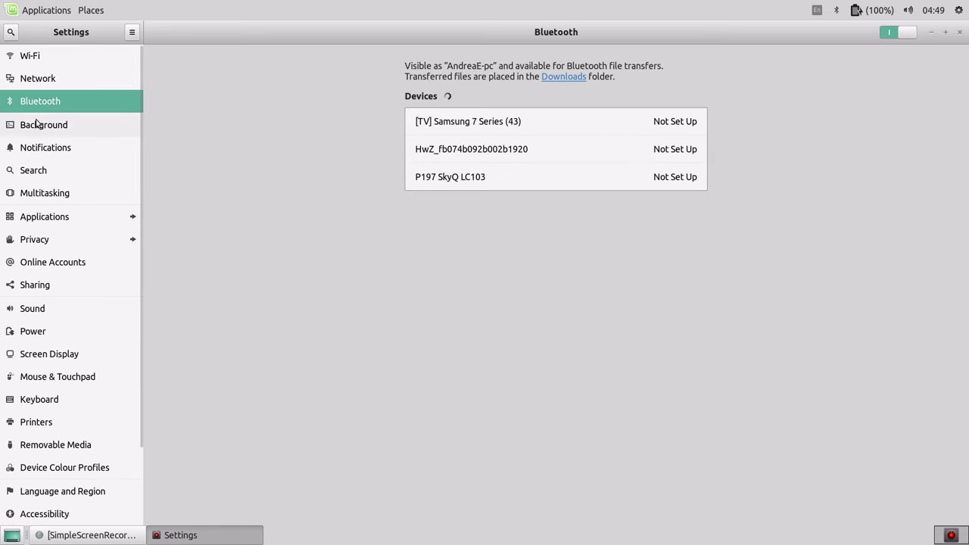
left_click(42, 149)
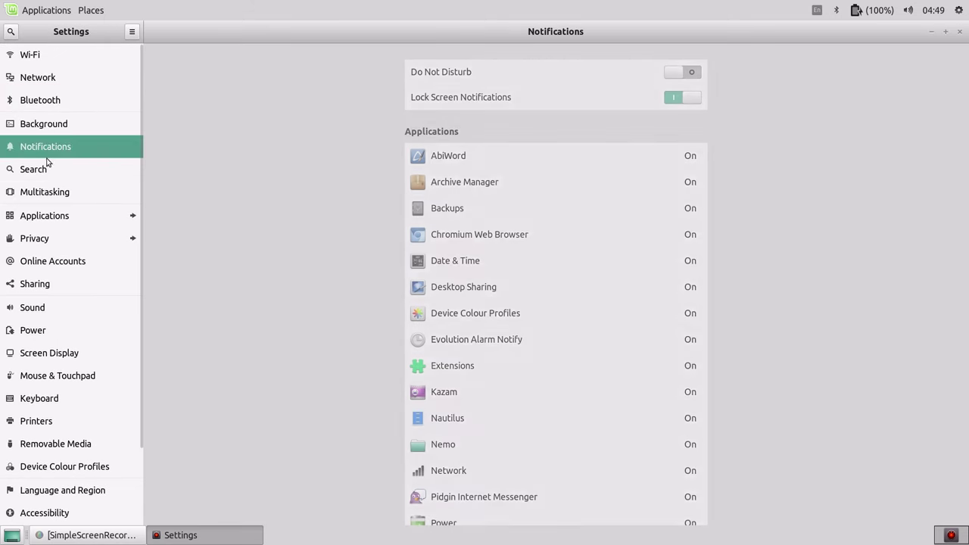
Step: View the Keyboard, About, Users, and Language and Region settings, and close Settings
scroll(61, 211, "down", 3)
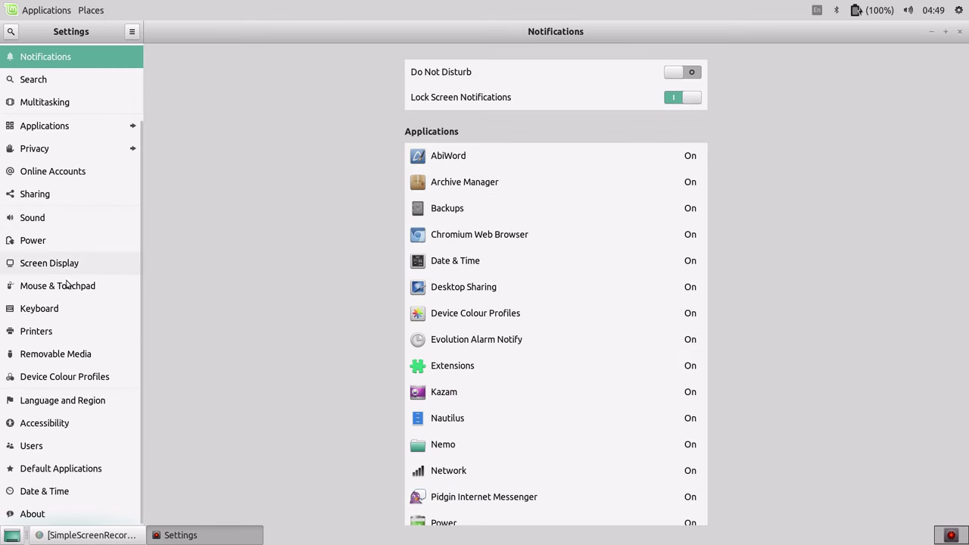
left_click(39, 311)
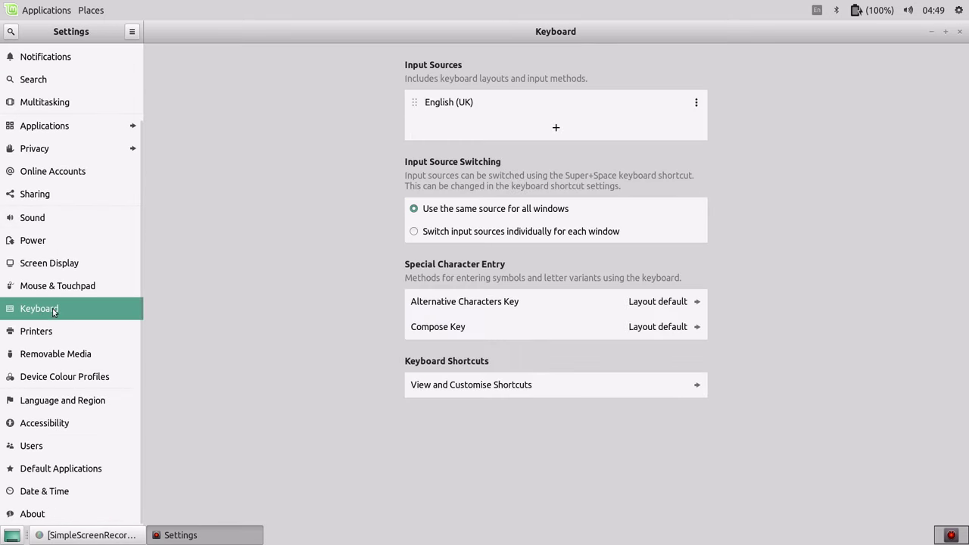
left_click(33, 516)
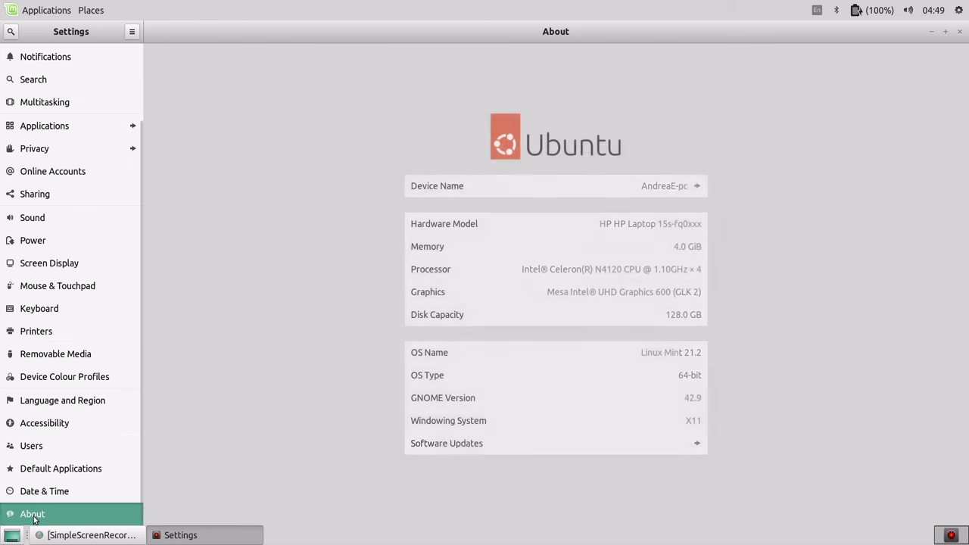
left_click(33, 449)
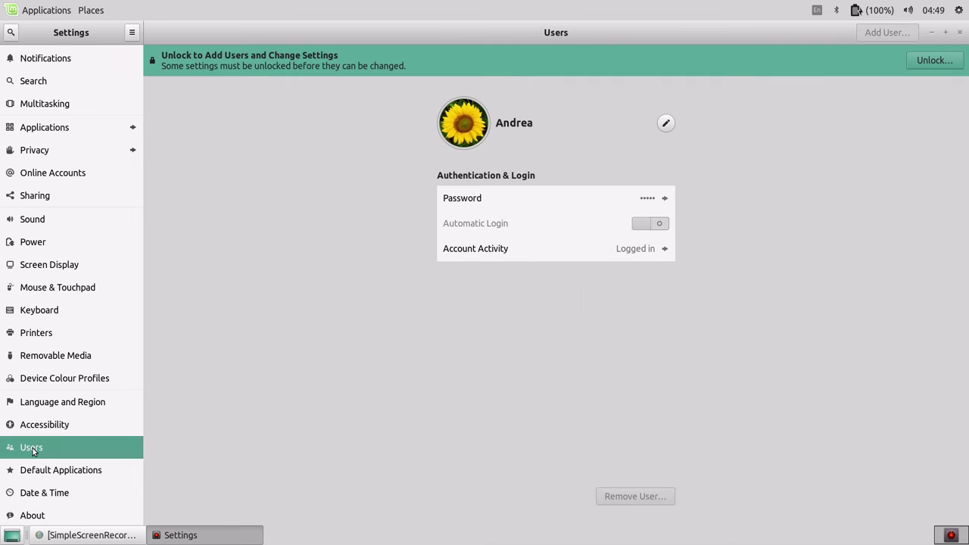
left_click(45, 402)
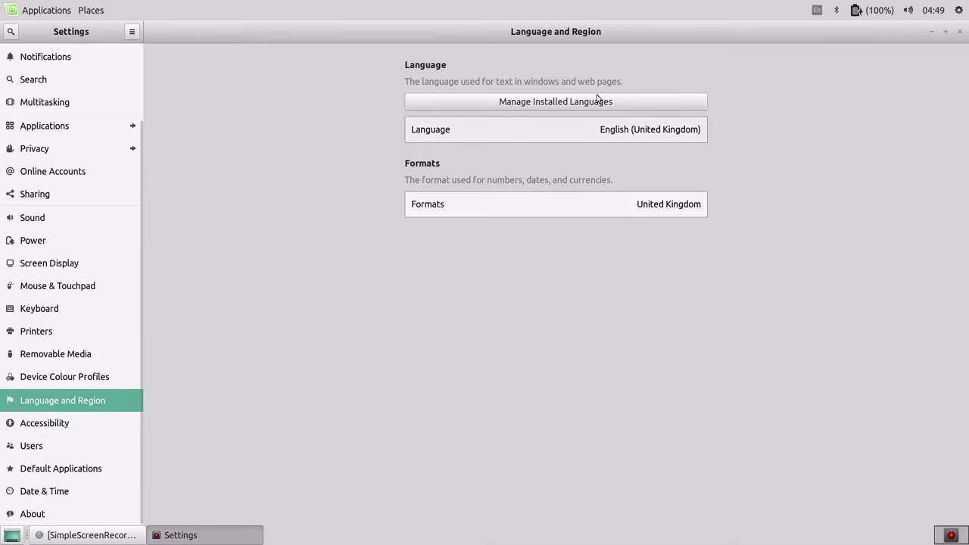
left_click(959, 31)
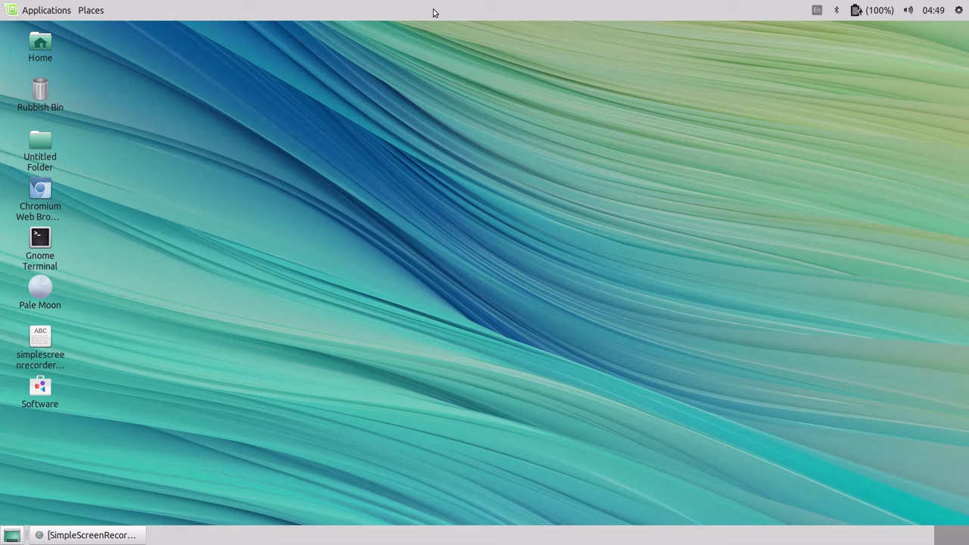
Step: Launch Startup Applications by searching the desktop for "st"
left_click(35, 10)
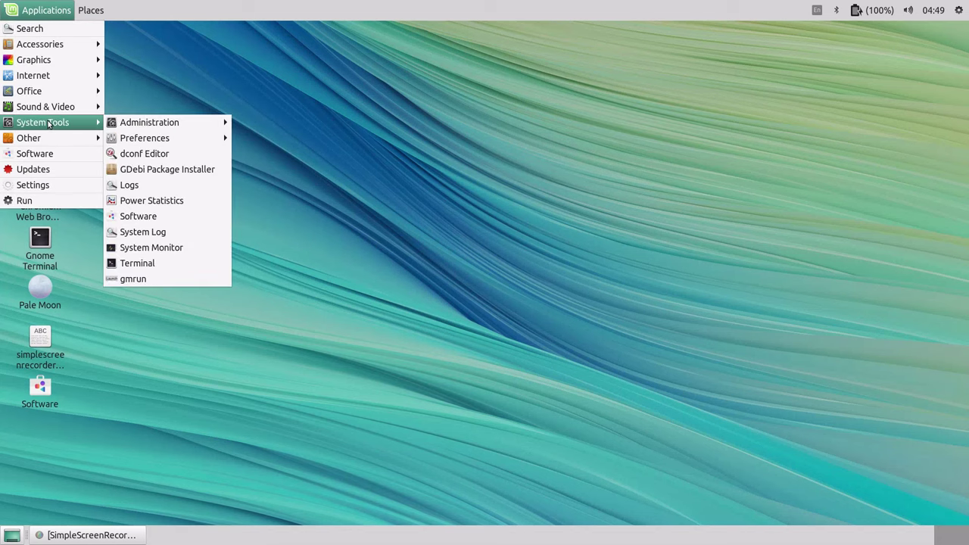
left_click(30, 28)
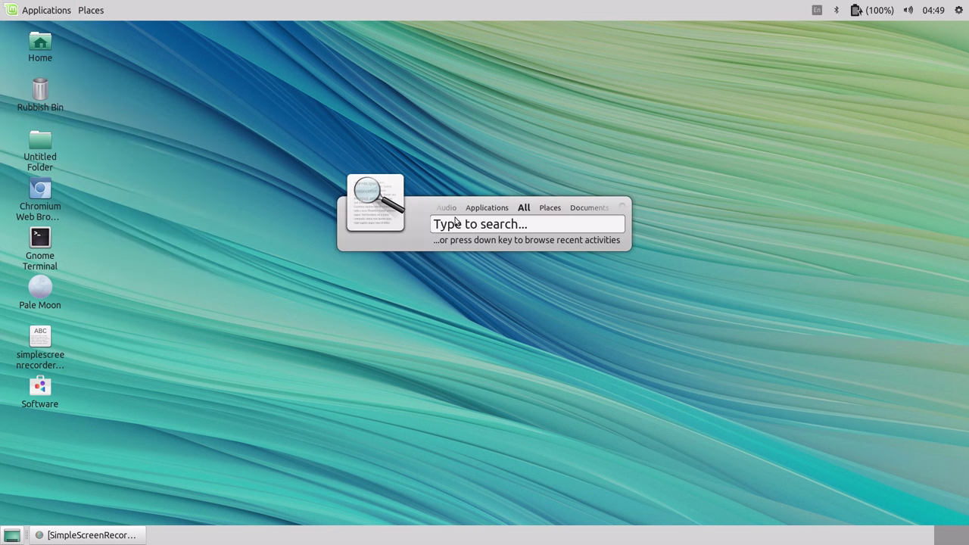
type("st")
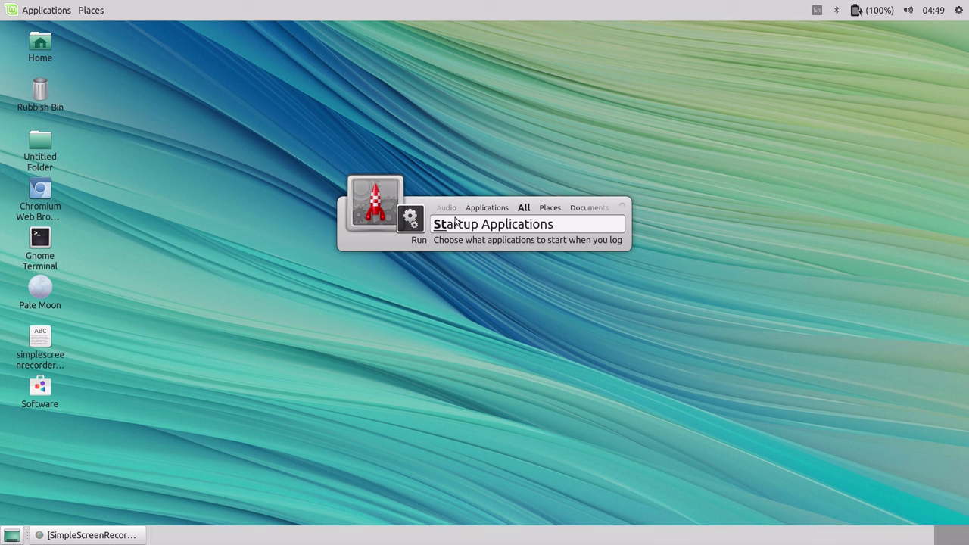
key("Return")
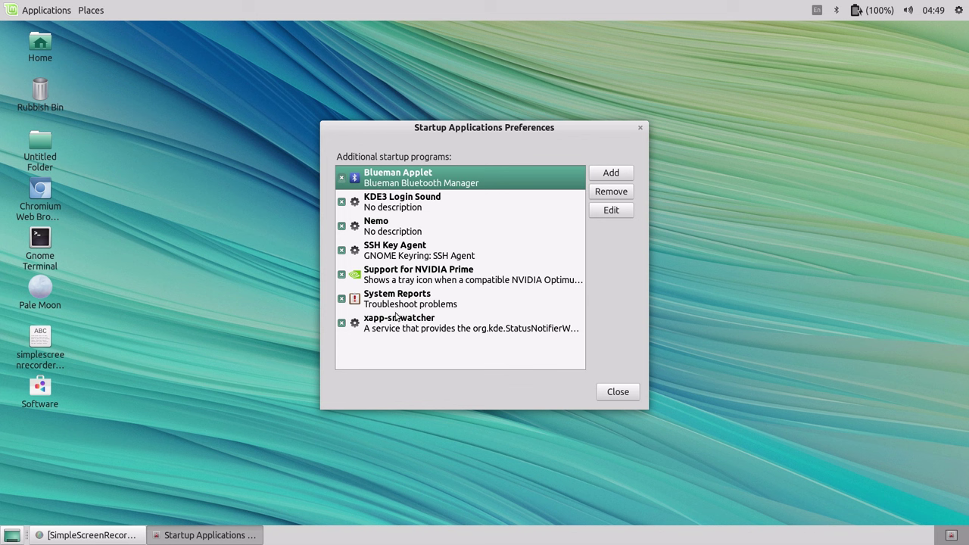
Step: Select the KDE3 Login Sound entry among the startup programs, and close the preferences without changing anything
left_click(394, 208)
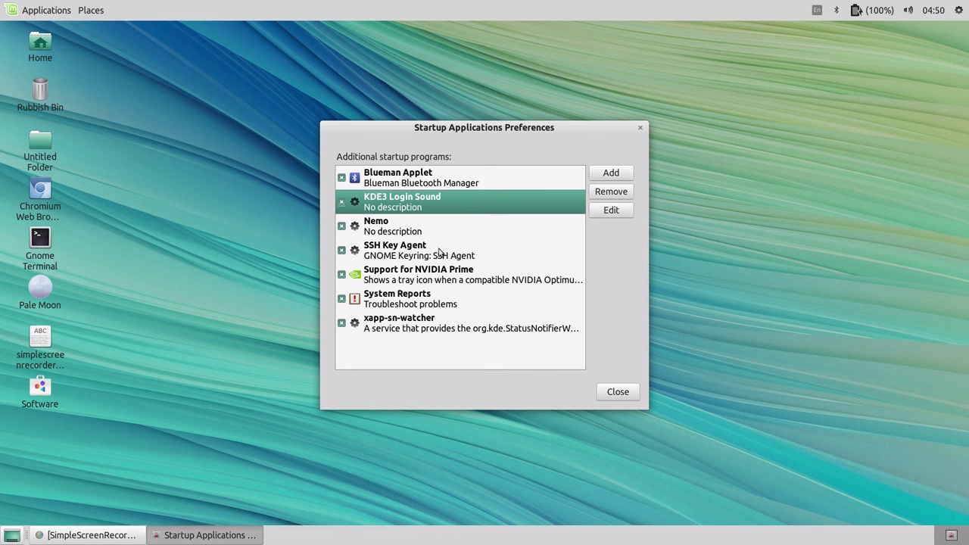
left_click(640, 130)
Step: Look through the System Tools administration and preferences entries, and launch Tweaks
left_click(26, 9)
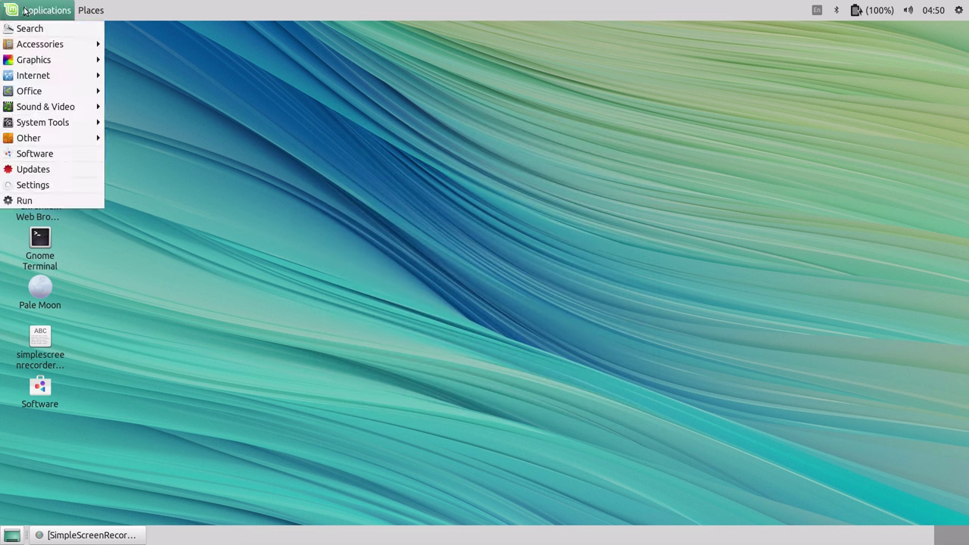
mouse_move(60, 128)
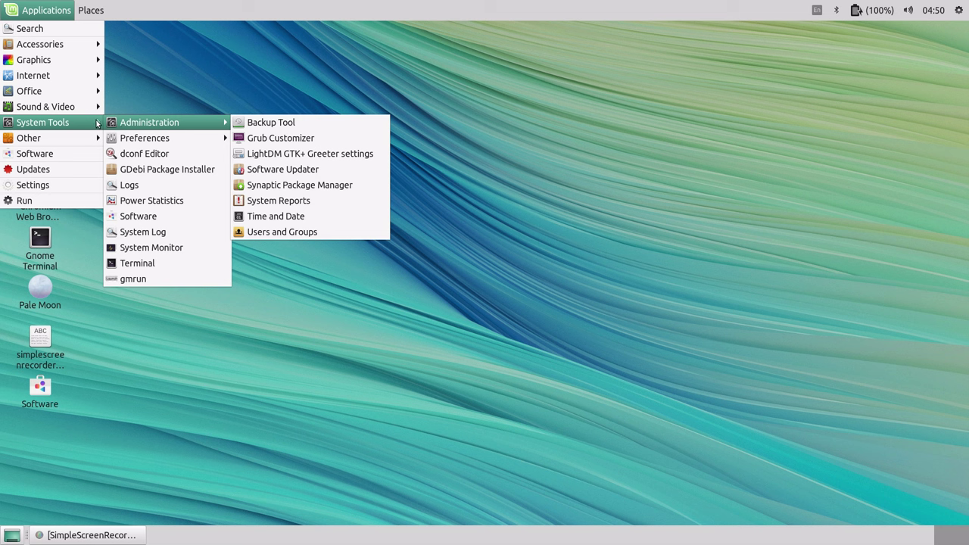
mouse_move(94, 126)
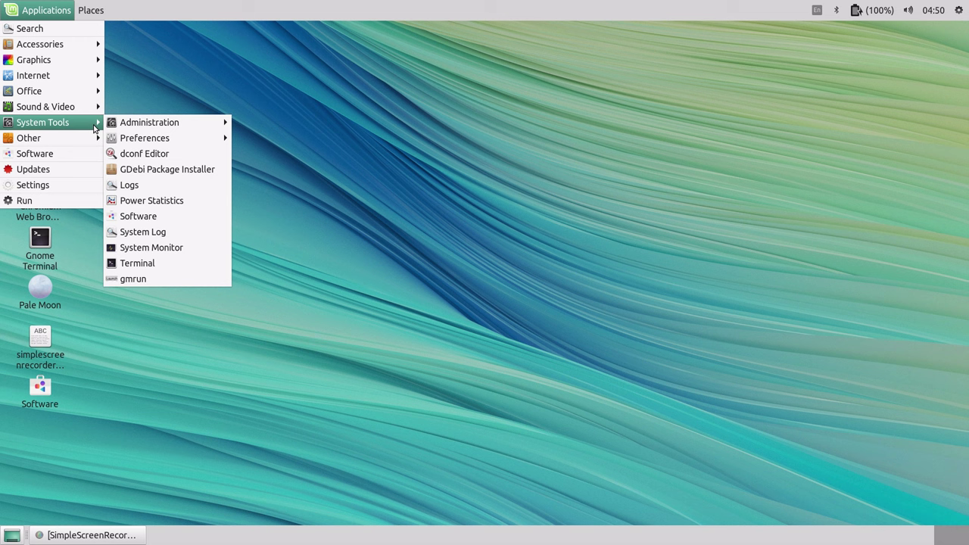
mouse_move(130, 142)
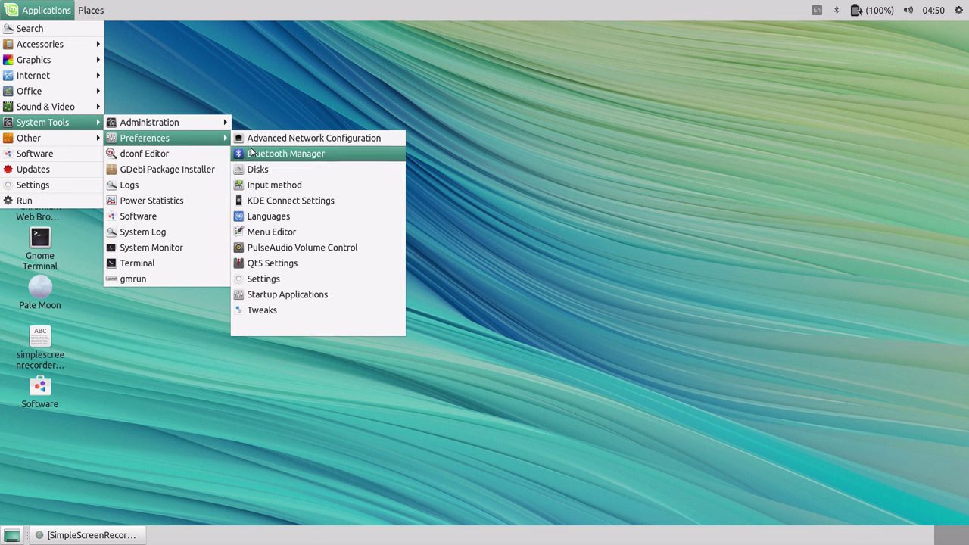
left_click(262, 312)
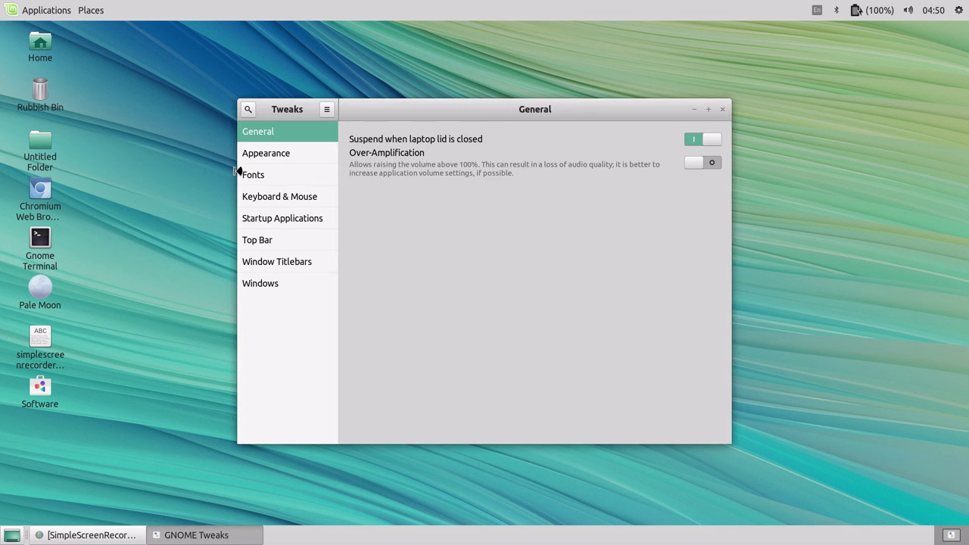
Step: Set the Applications theme in the Tweaks appearance settings to ZorinBlue-Light
left_click(265, 155)
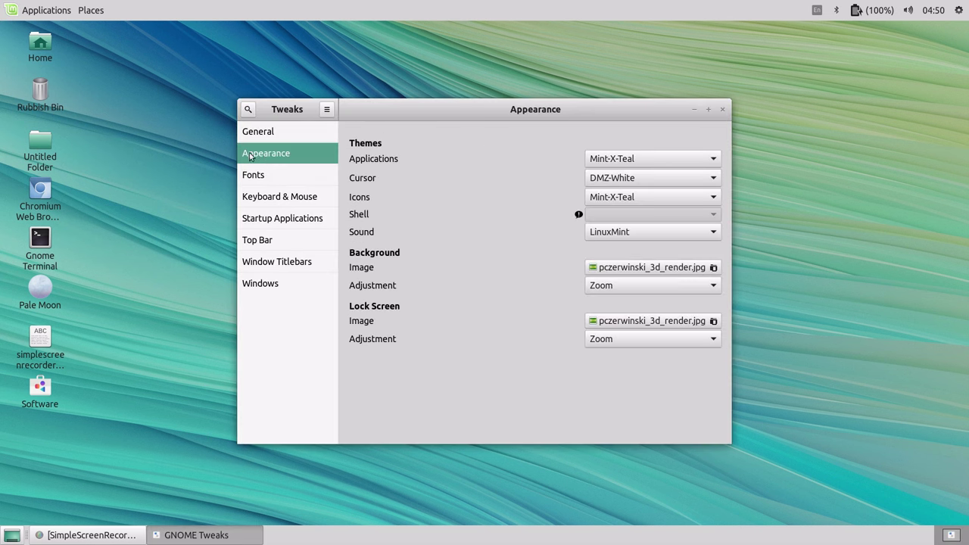
left_click(713, 159)
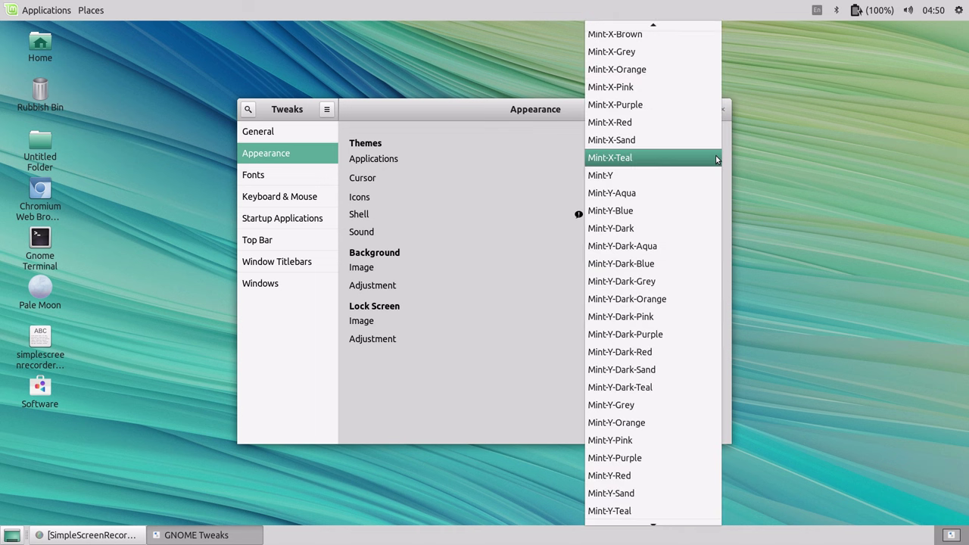
scroll(658, 341, "down", 3)
scroll(638, 386, "down", 5)
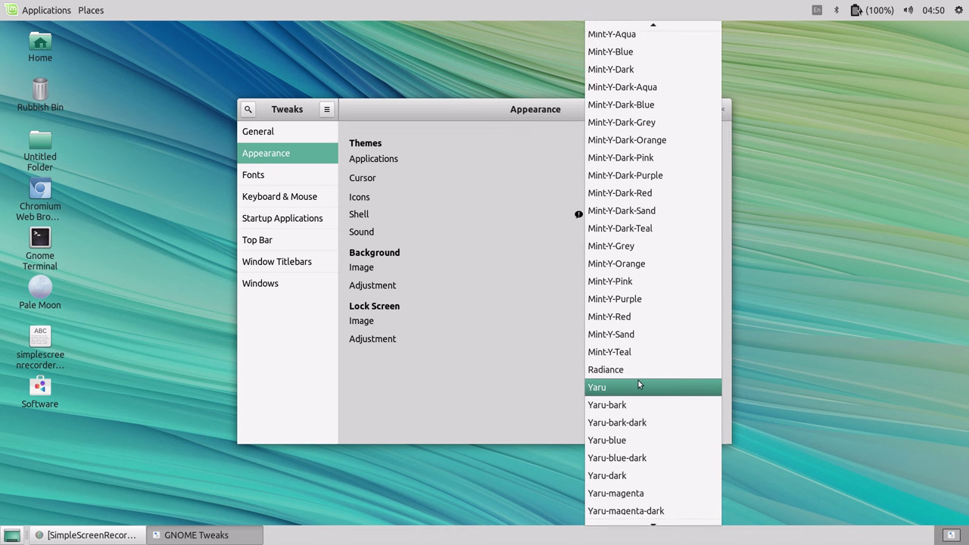
scroll(642, 378, "down", 2)
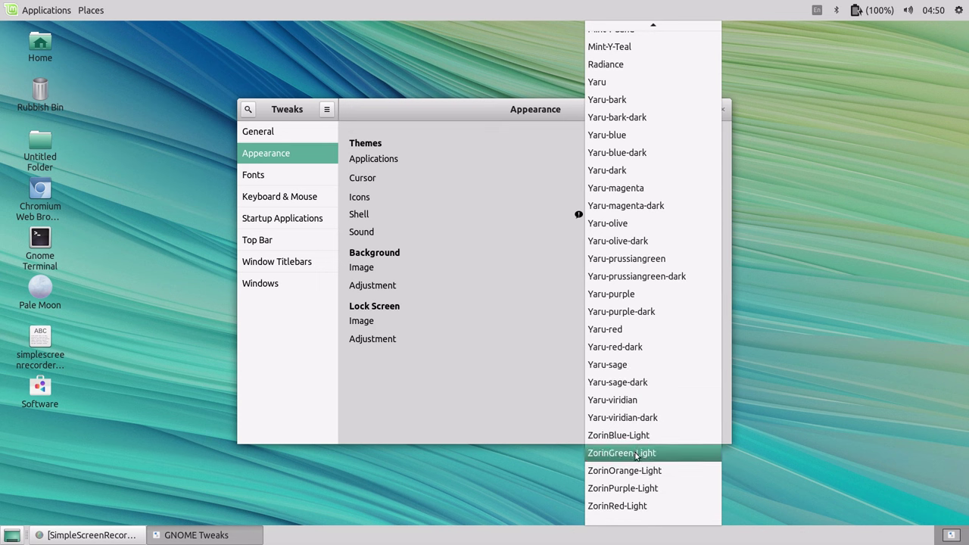
key("Escape")
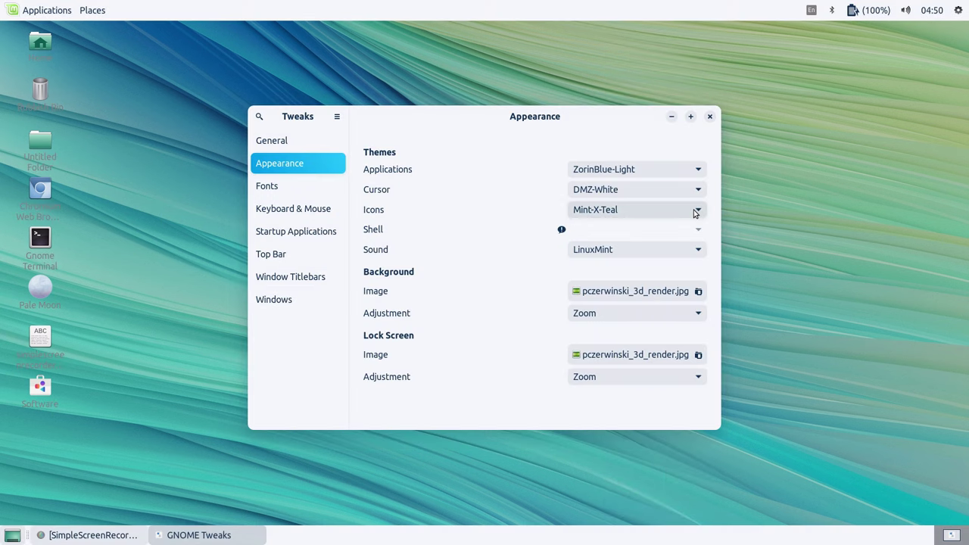
Step: Set the Icons theme in the Tweaks appearance settings to ZorinBlue-Light, and close Tweaks
left_click(696, 213)
scroll(627, 422, "down", 5)
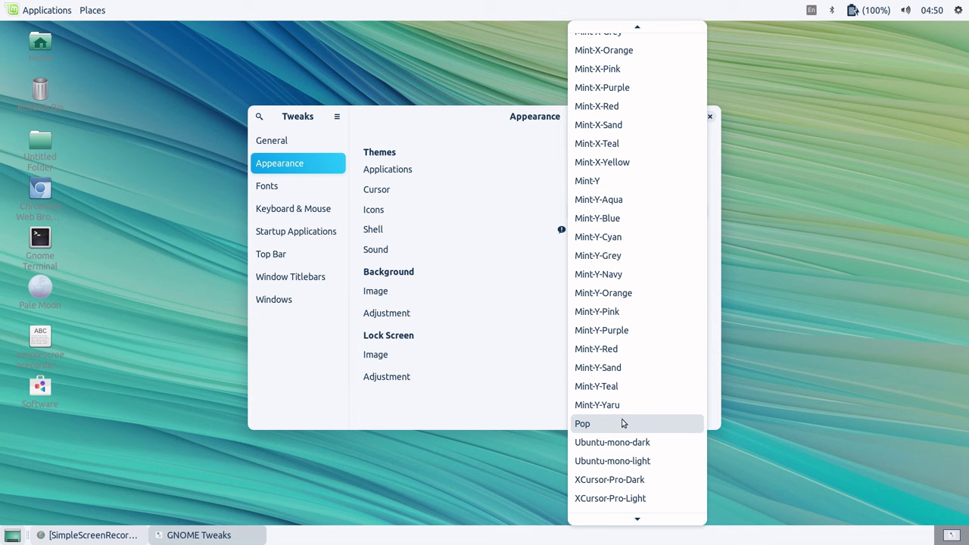
scroll(628, 416, "down", 8)
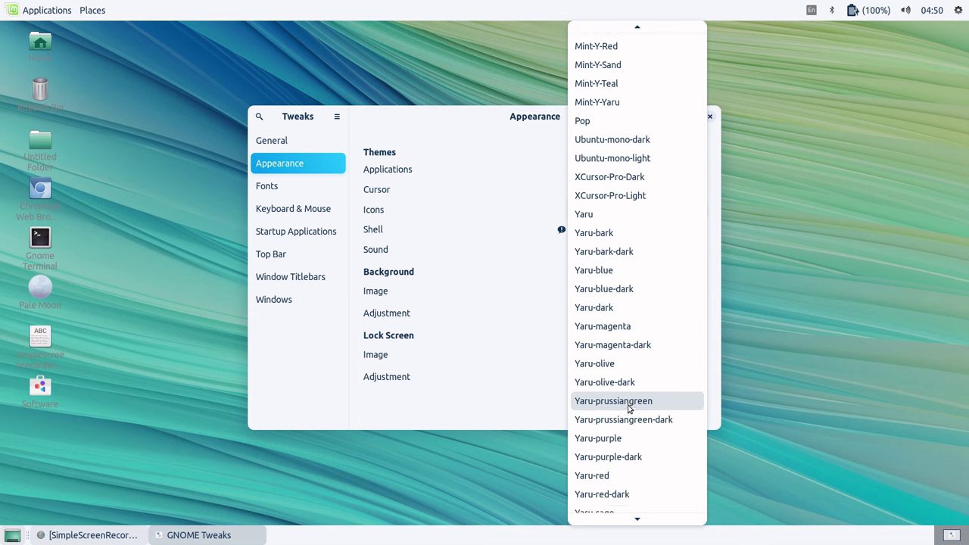
scroll(628, 407, "down", 4)
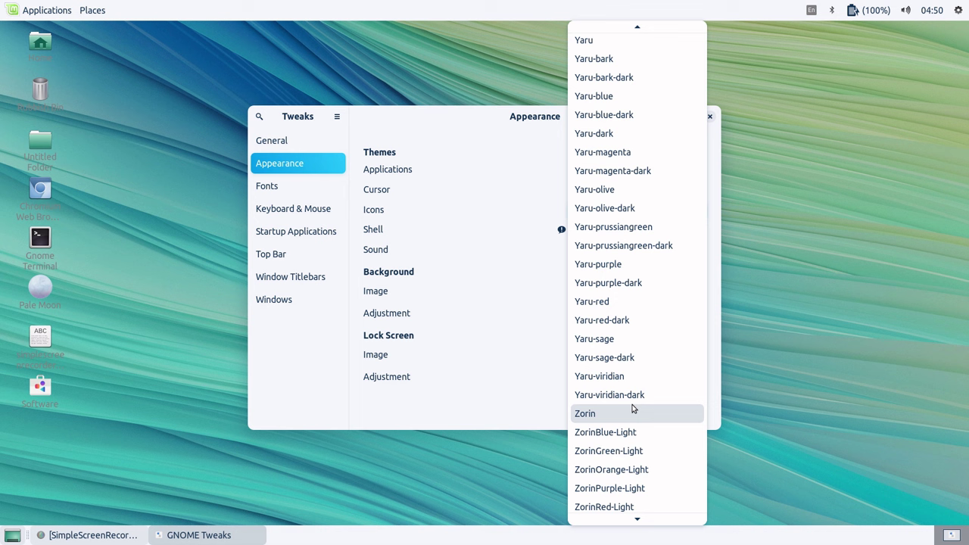
left_click(626, 438)
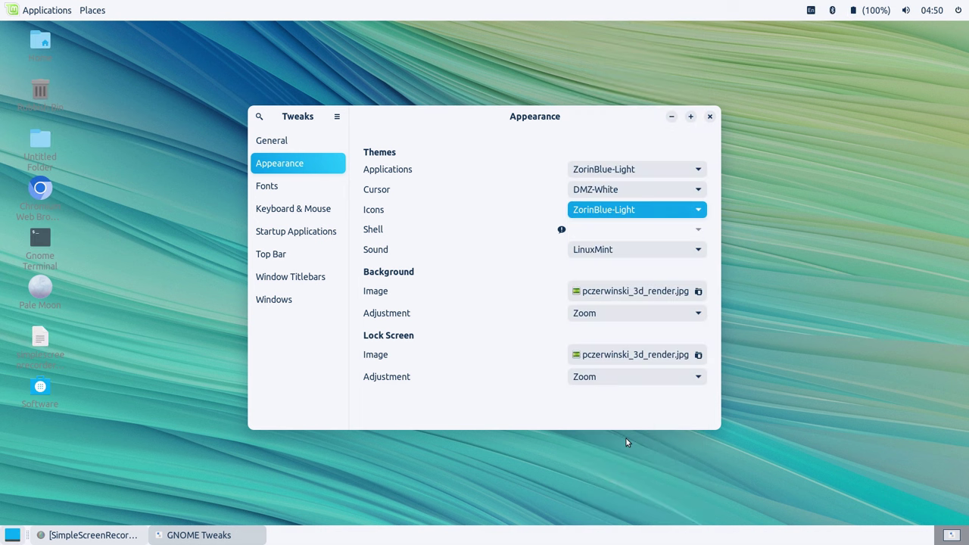
left_click(711, 117)
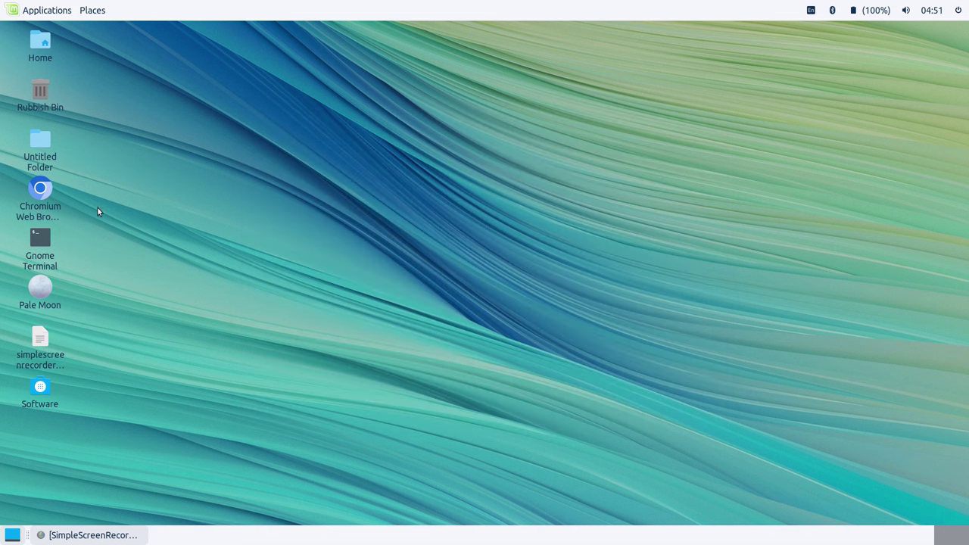
Step: View the Home folder and the File System root with the new icons, and close the file manager
double_click(40, 47)
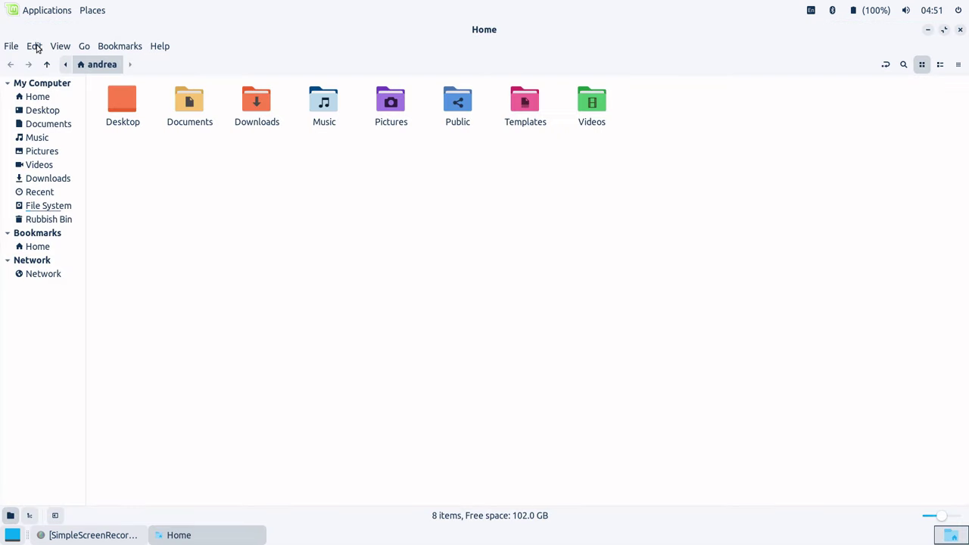
left_click(49, 209)
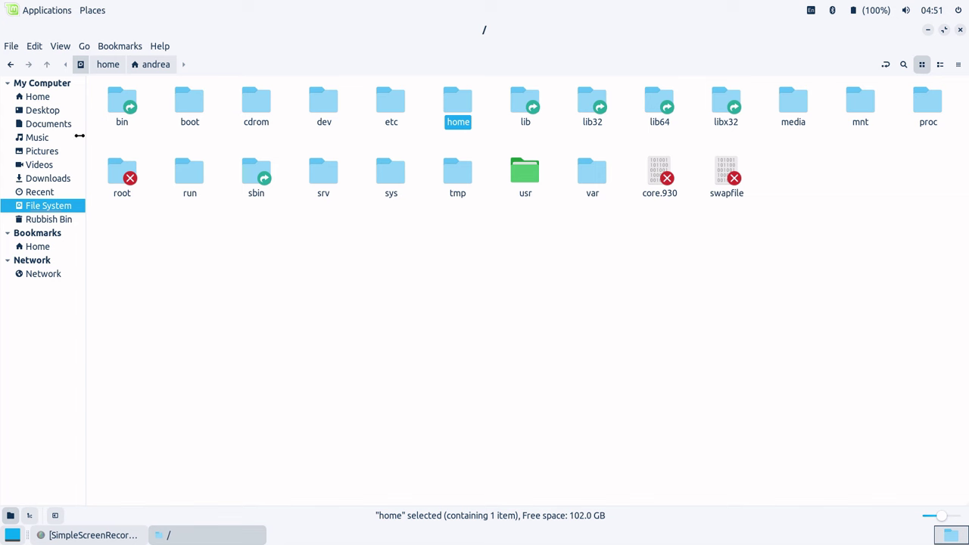
left_click(38, 98)
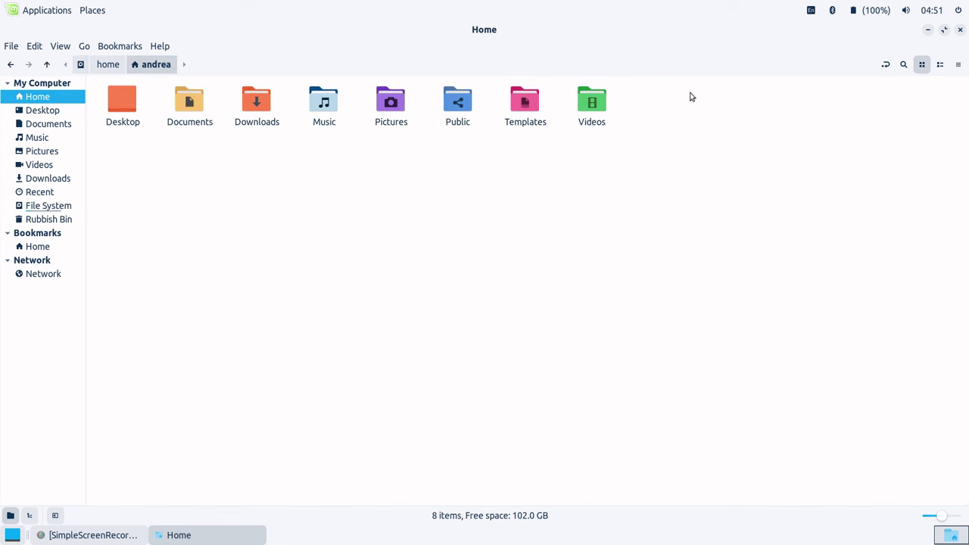
left_click(959, 29)
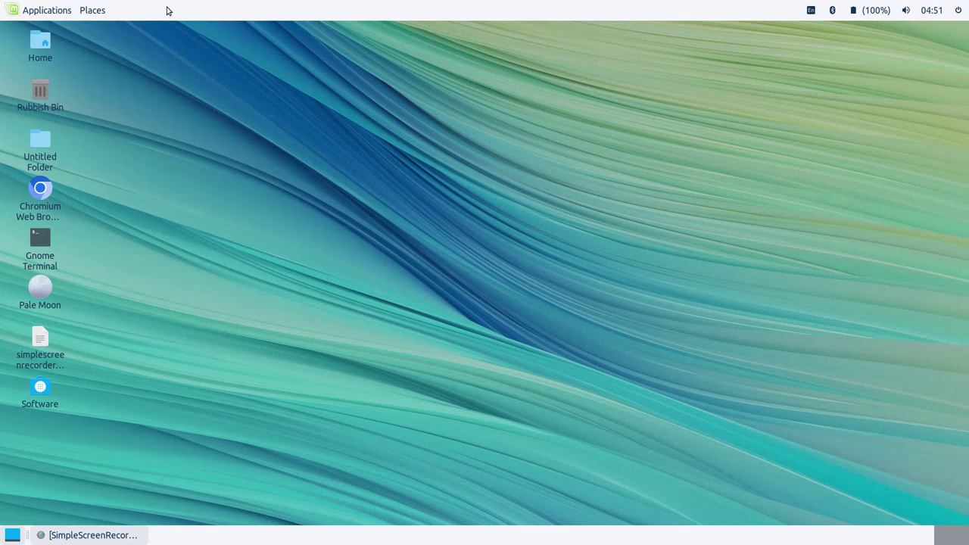
Step: Launch the system Settings from the applications list and maximise the window
left_click(13, 14)
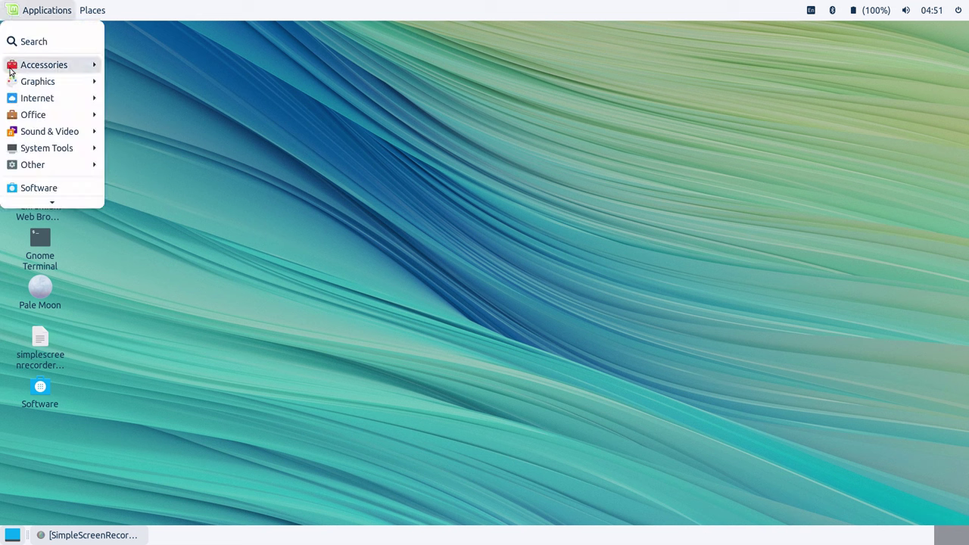
mouse_move(38, 165)
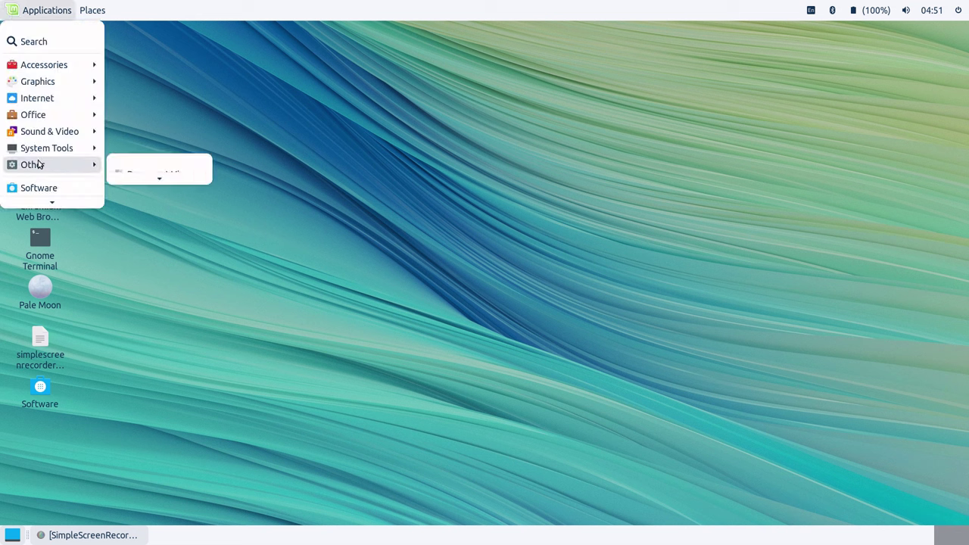
mouse_move(51, 195)
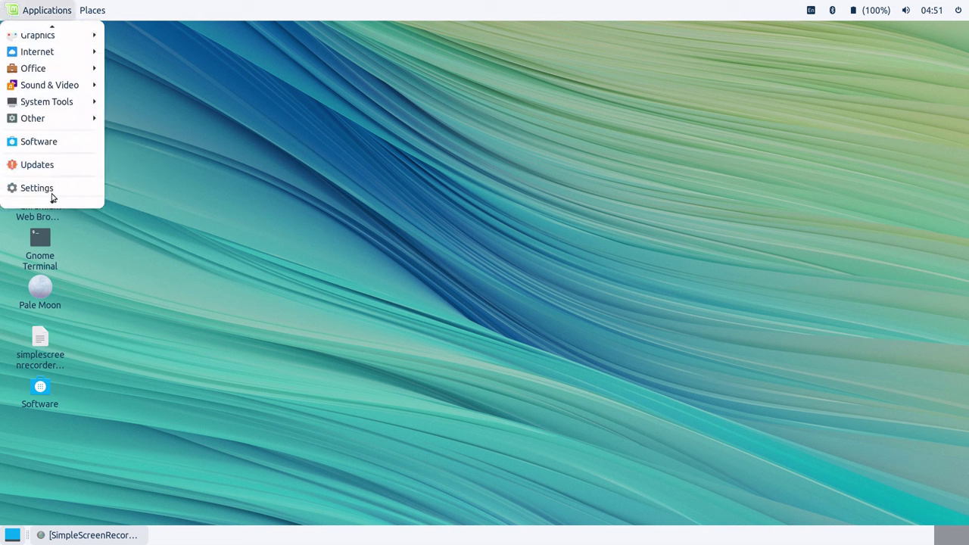
left_click(42, 190)
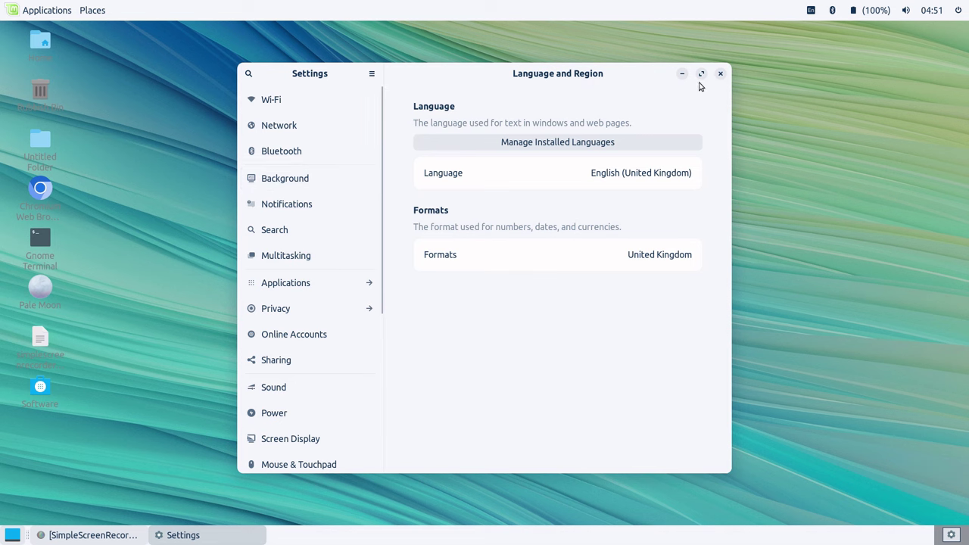
left_click(701, 73)
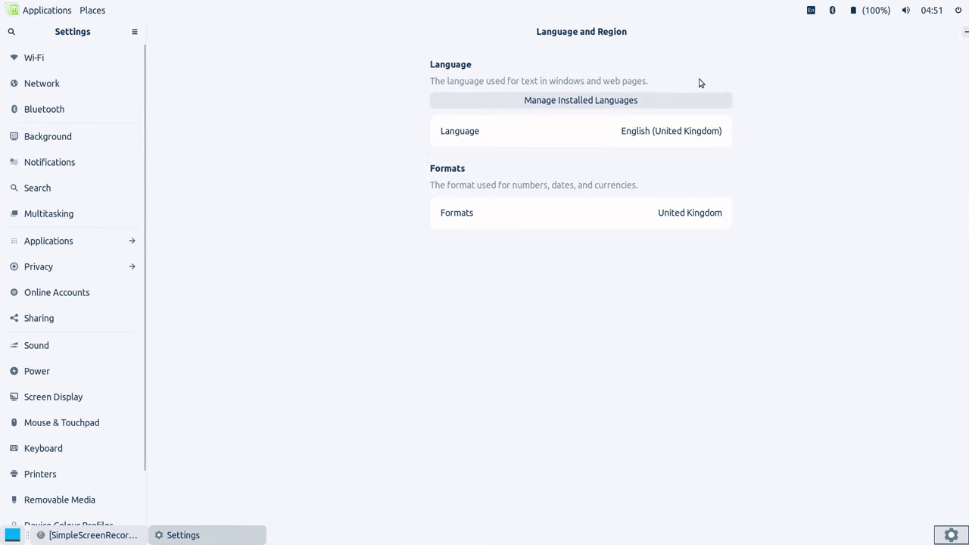
Step: Look through the Wi-Fi, Mouse & Touchpad, Users and About pages, and close Settings
left_click(31, 60)
scroll(67, 273, "down", 5)
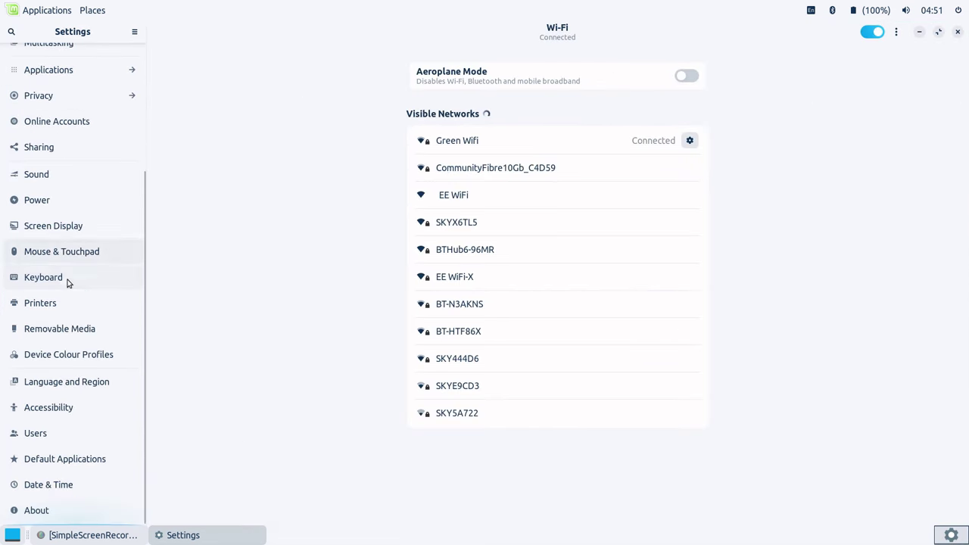
left_click(50, 254)
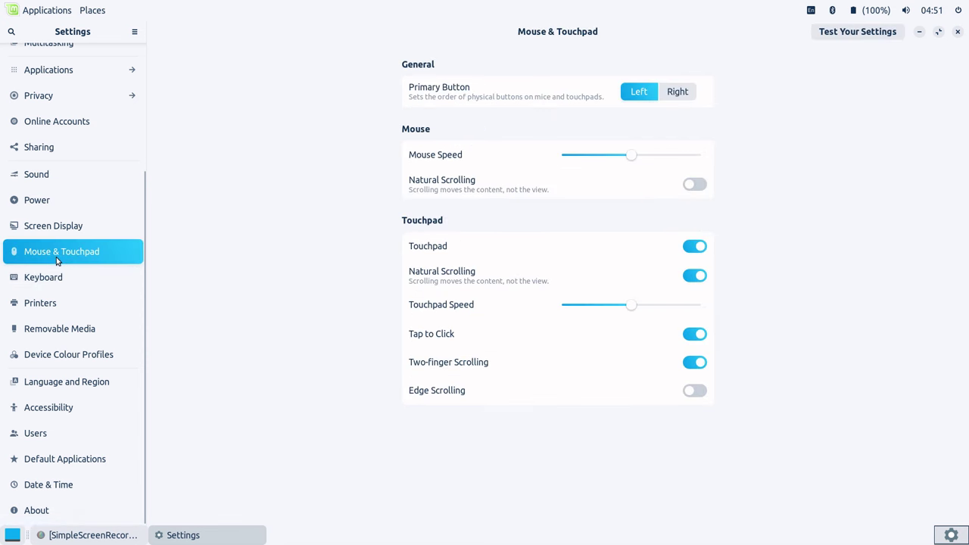
left_click(38, 436)
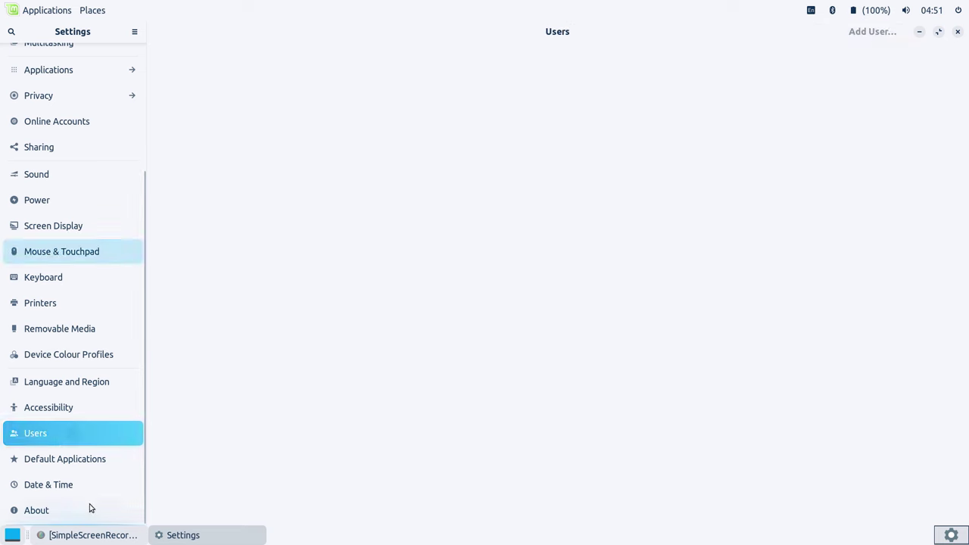
left_click(42, 515)
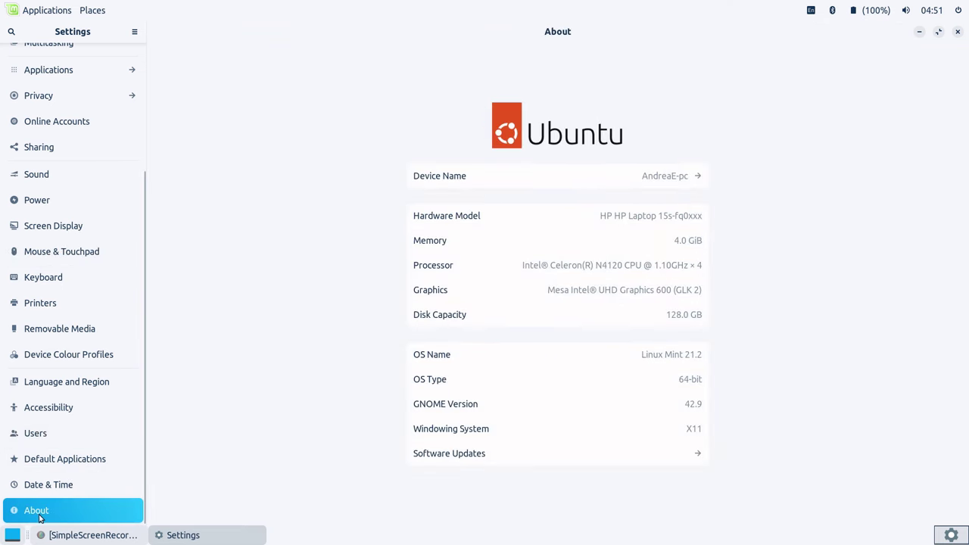
left_click(957, 32)
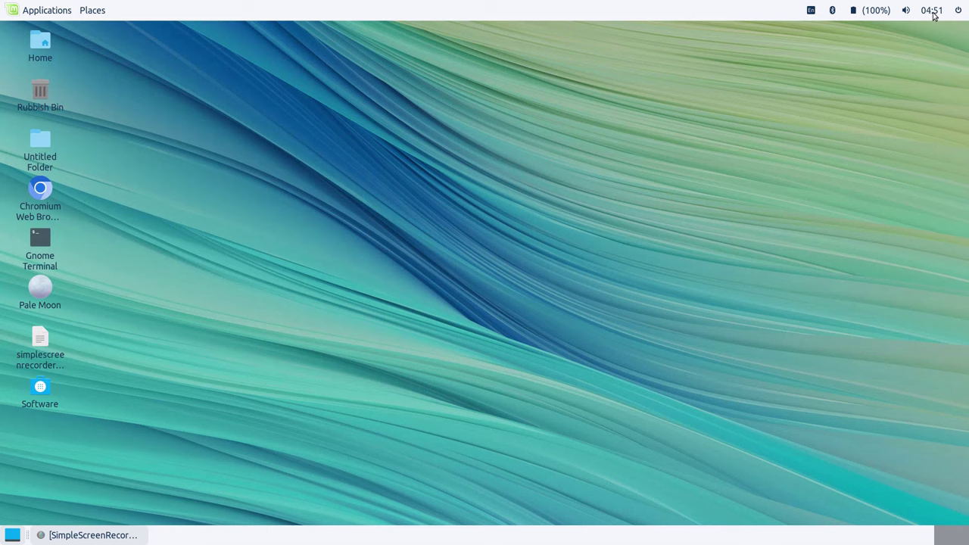
Step: Check the panel's calendar, volume, battery and session indicators without changing anything
left_click(933, 14)
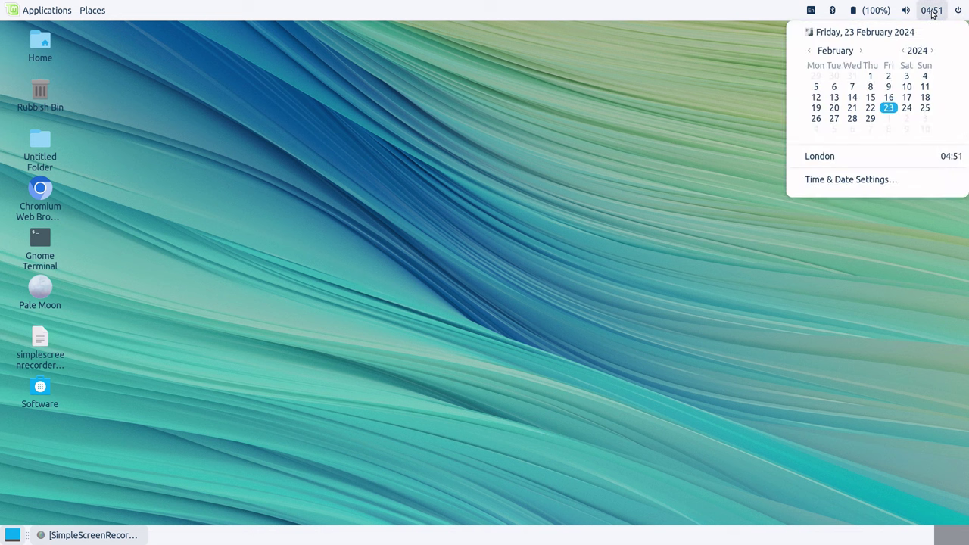
left_click(934, 13)
left_click(906, 11)
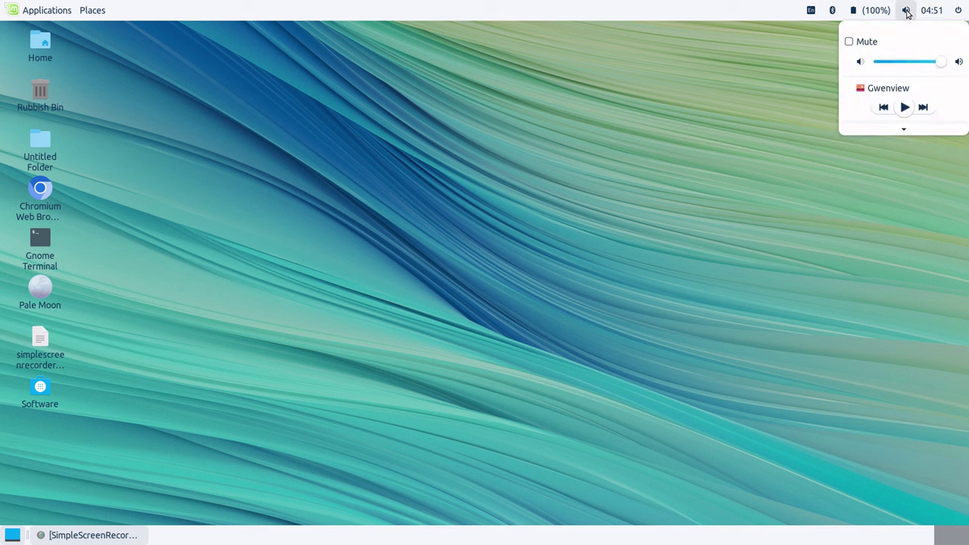
left_click(906, 11)
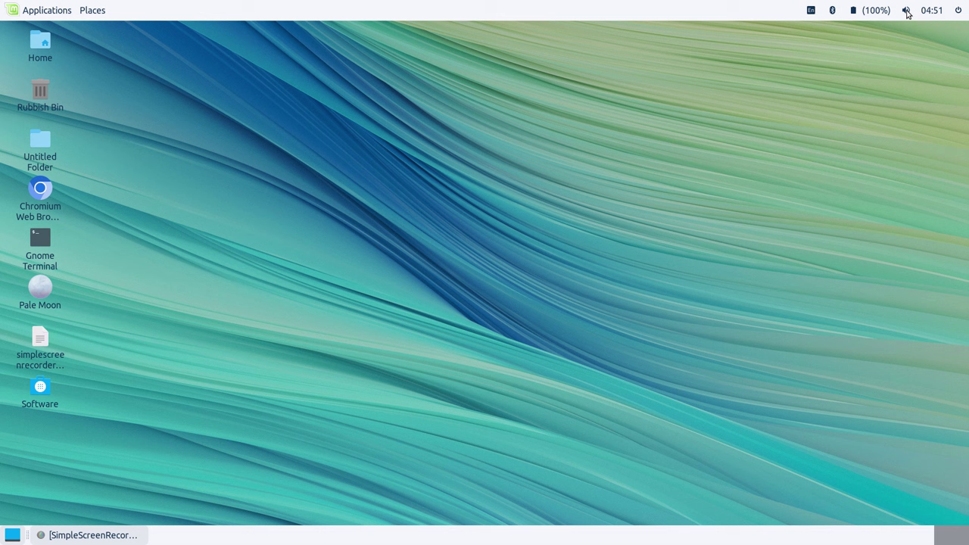
left_click(853, 9)
left_click(854, 10)
left_click(957, 13)
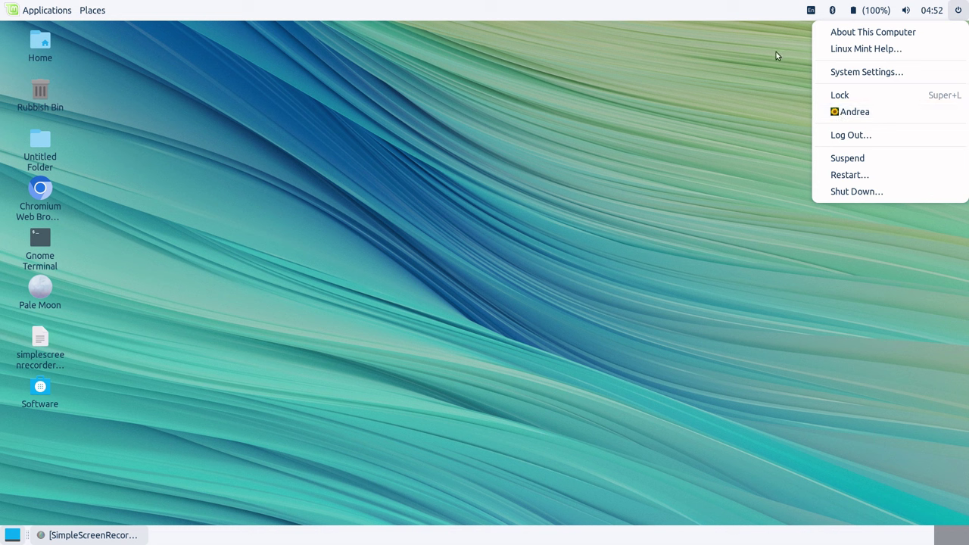
left_click(753, 53)
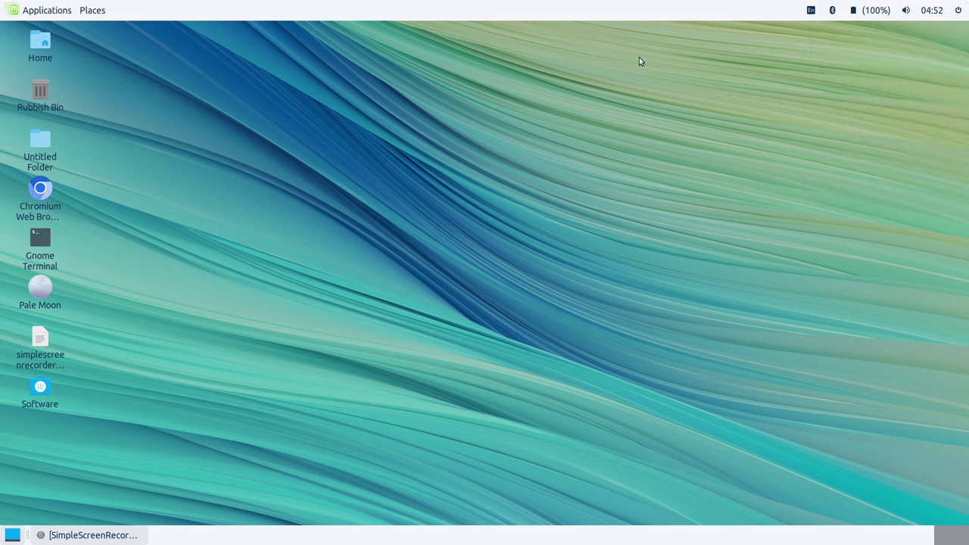
Step: Launch Qt5 Settings from the System Tools preferences
left_click(11, 11)
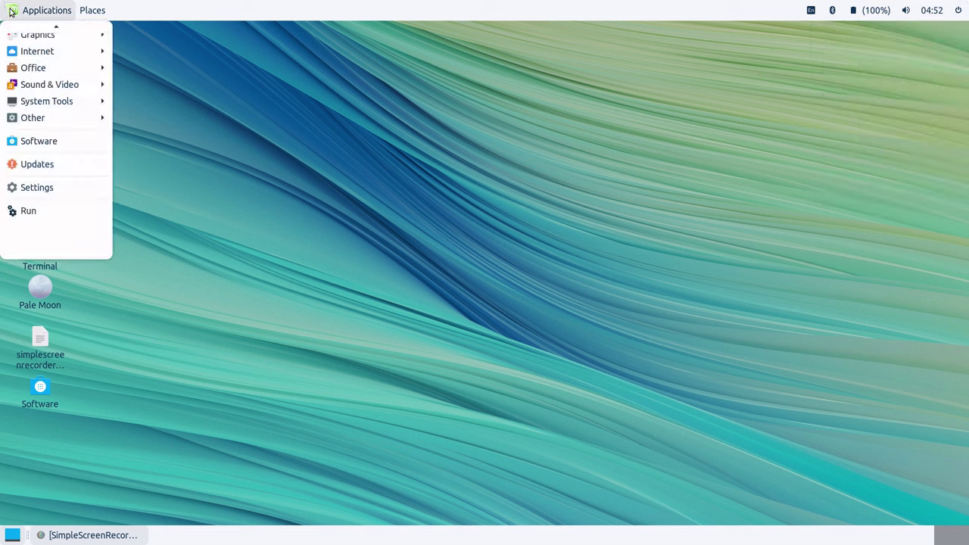
scroll(34, 64, "up", 1)
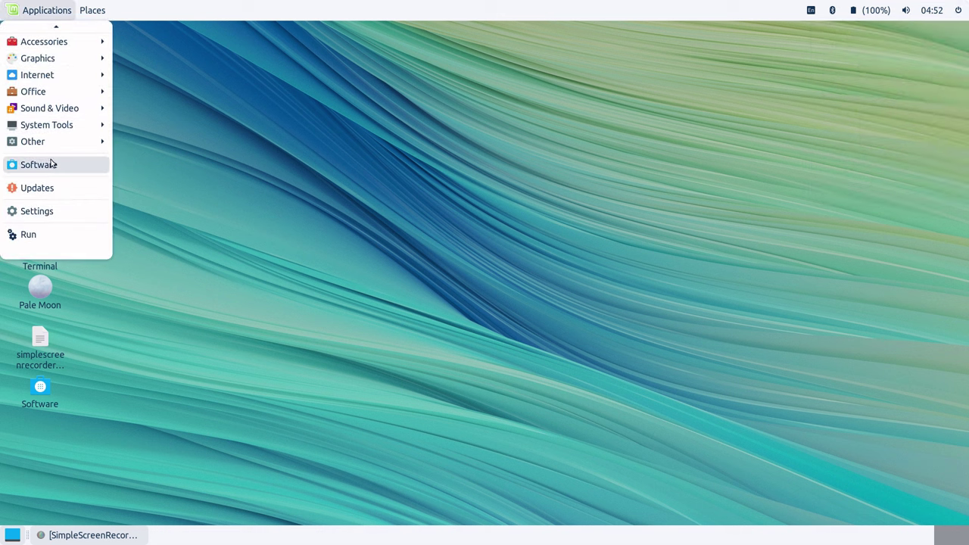
mouse_move(51, 131)
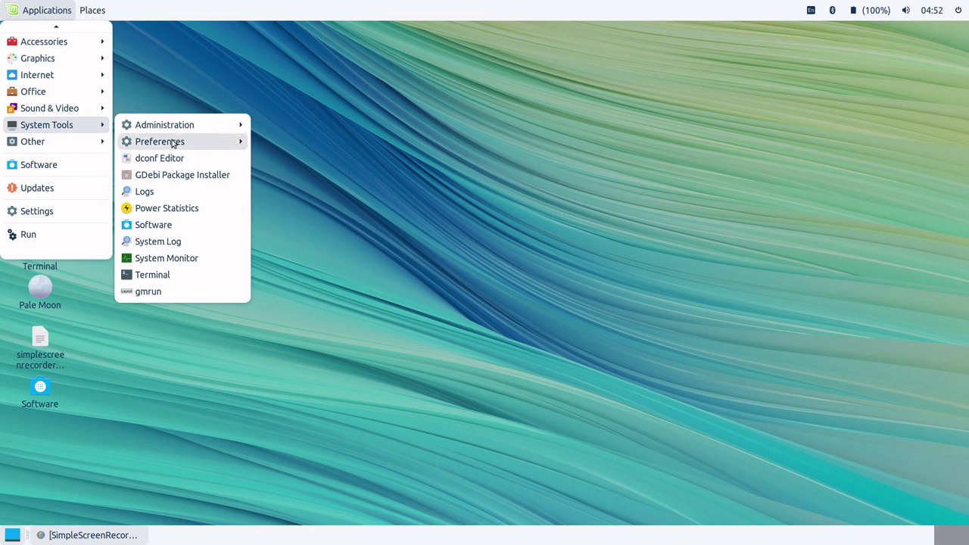
mouse_move(189, 147)
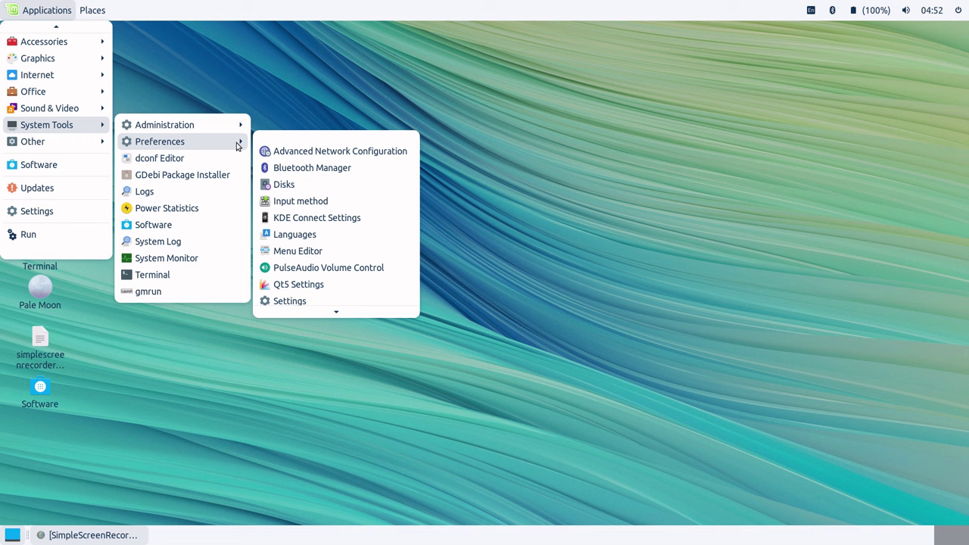
left_click(294, 286)
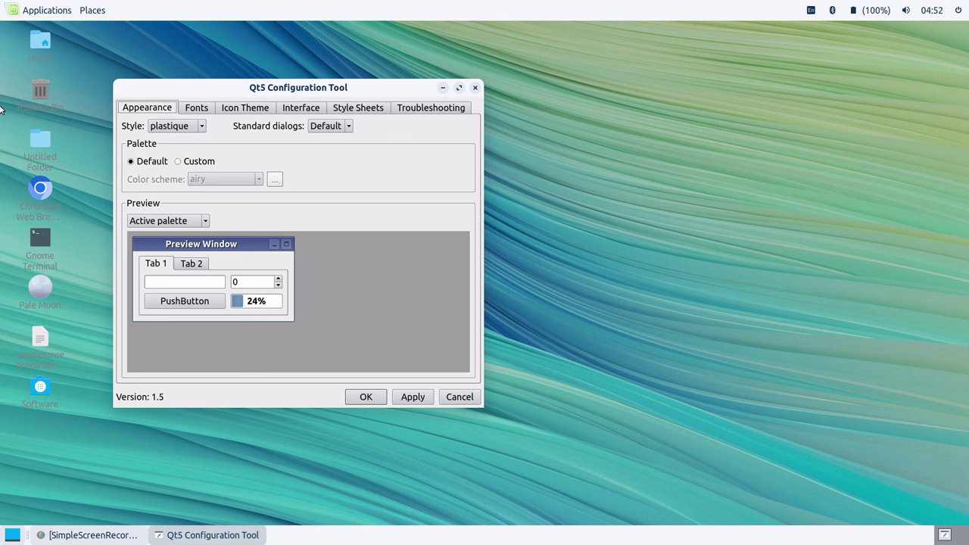
Step: Examine the Qt5 font and appearance settings, including the general font selection, and close the tool without changes
left_click(196, 109)
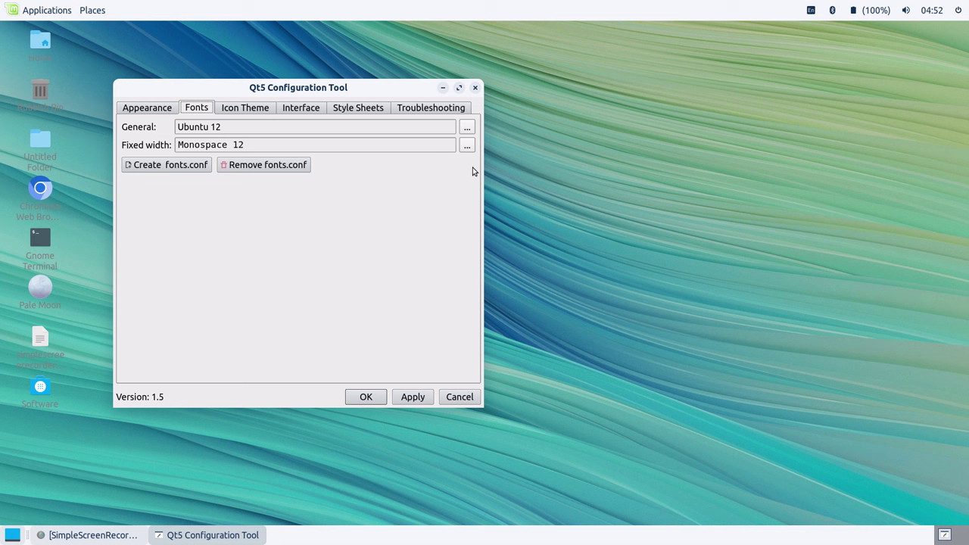
left_click(467, 130)
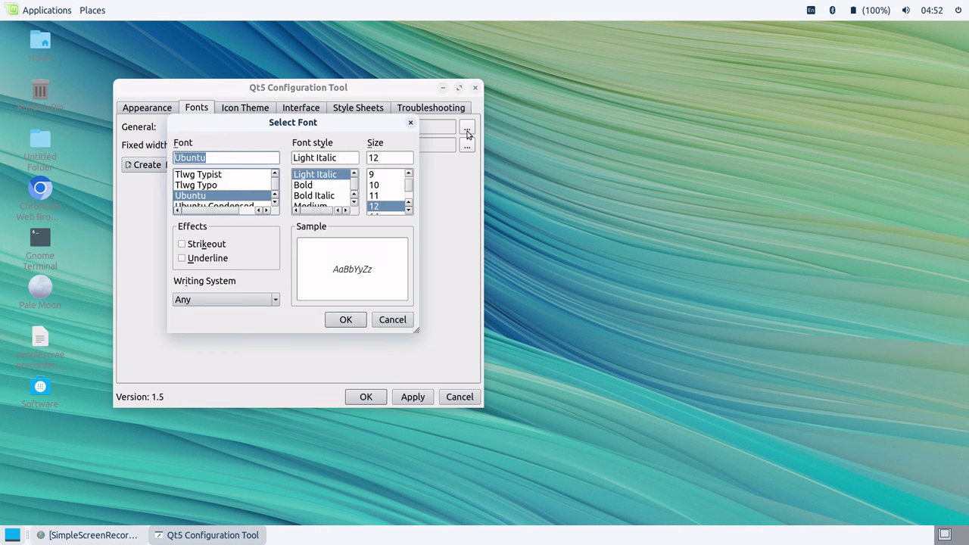
left_click(410, 122)
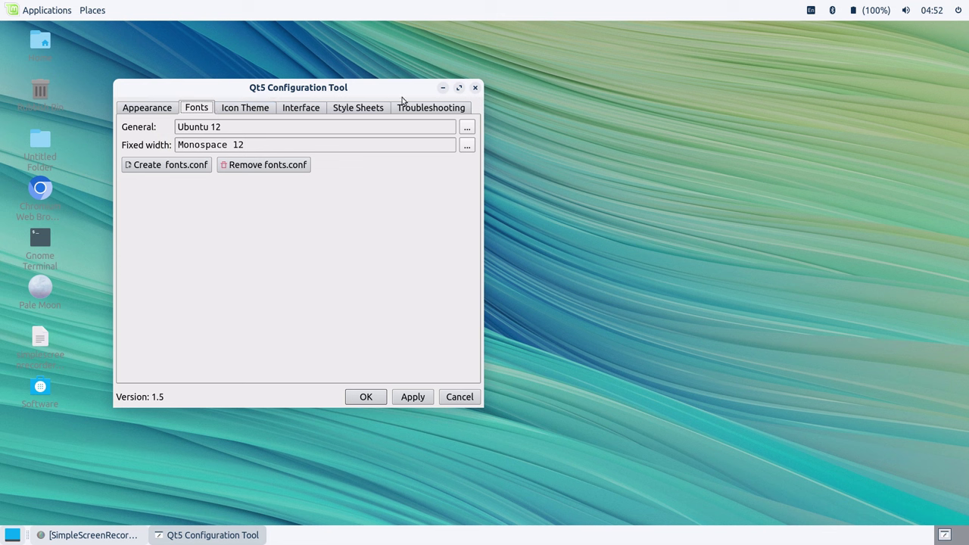
left_click(139, 107)
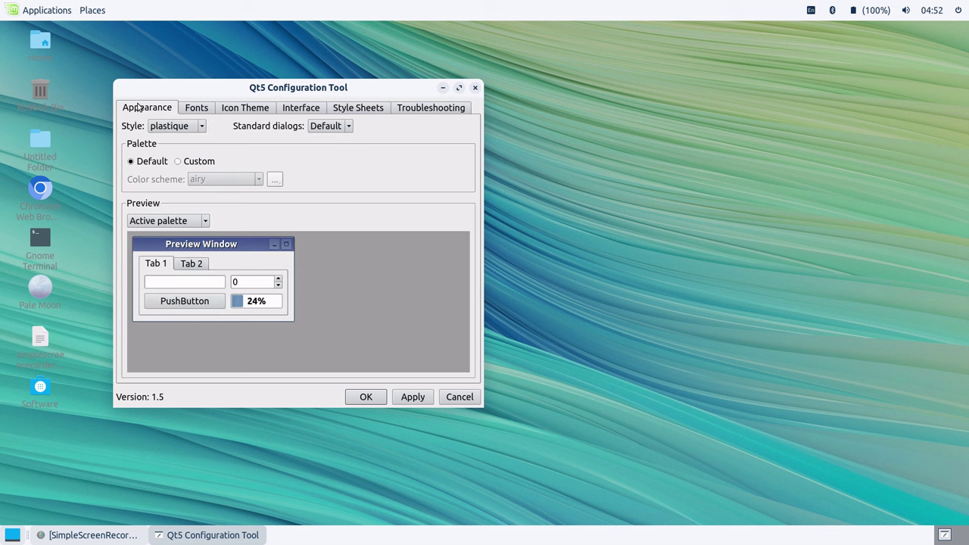
left_click(474, 89)
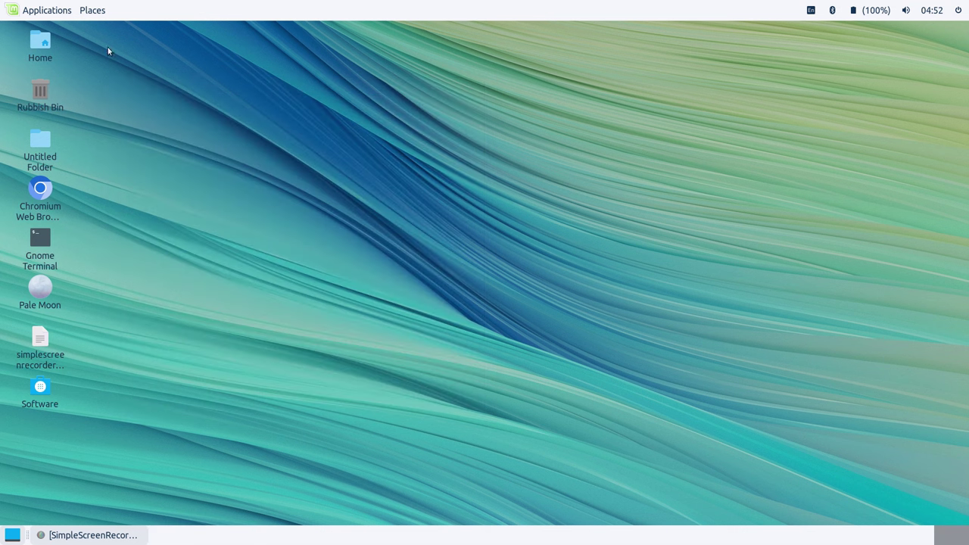
Step: Launch Tweaks from the System Tools preferences
left_click(17, 20)
left_click(25, 12)
left_click(26, 12)
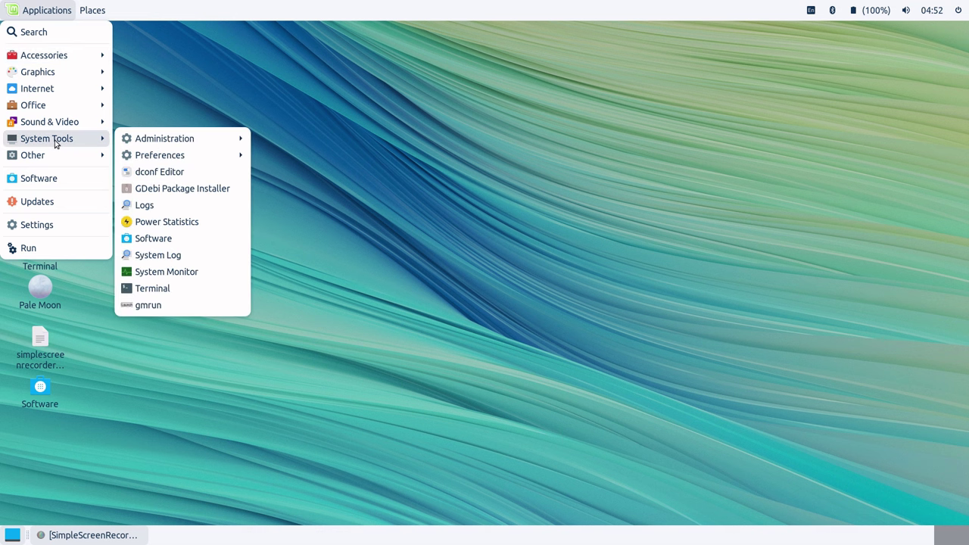
left_click(155, 142)
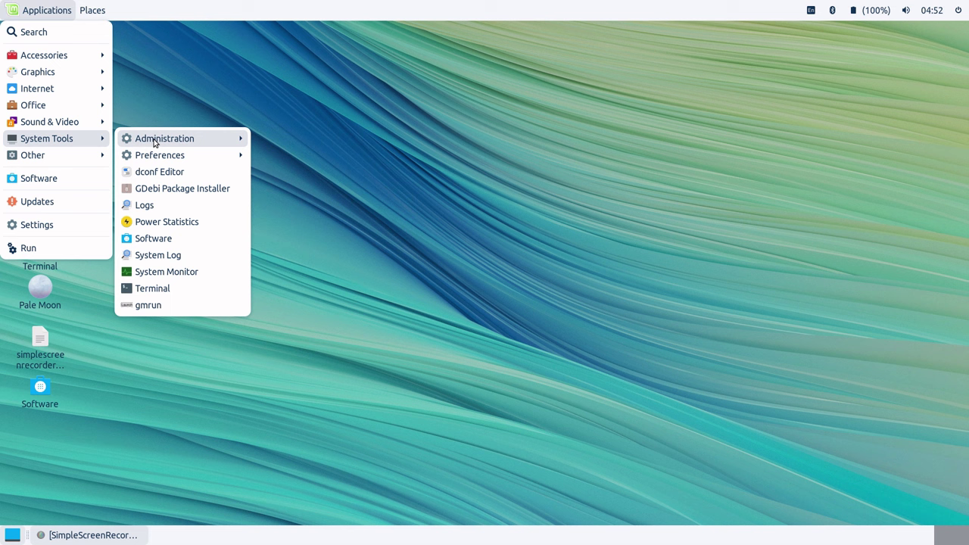
mouse_move(162, 159)
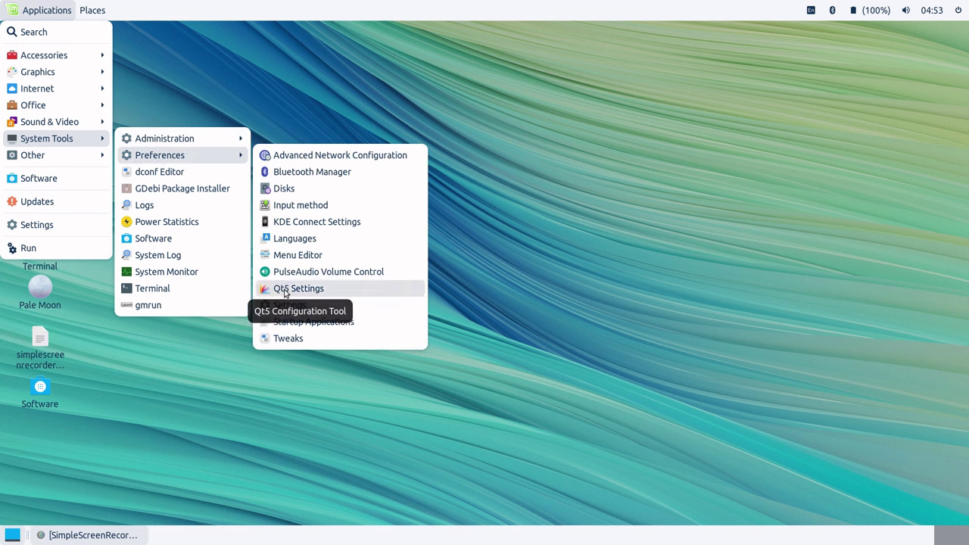
left_click(286, 340)
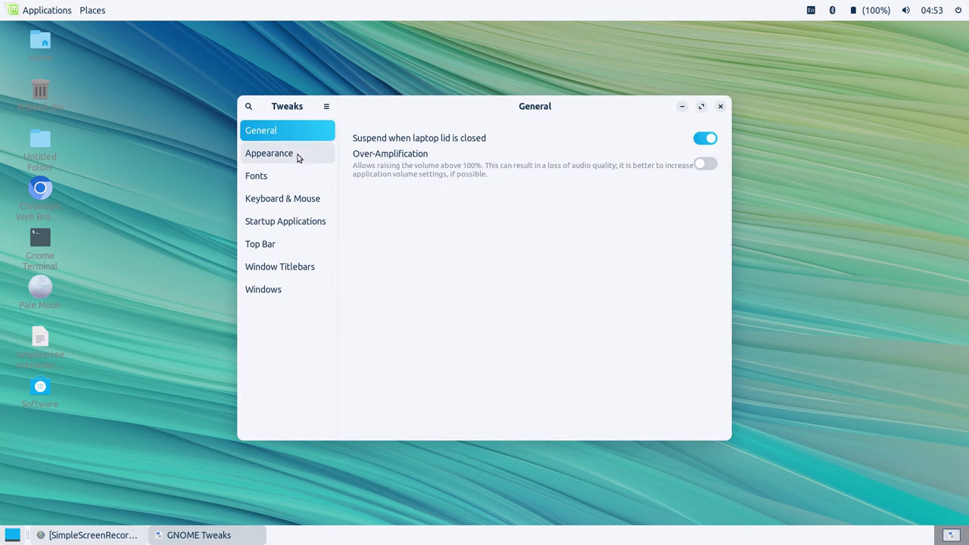
Step: Set the applications theme to Mint-X-Purple in the Tweaks appearance settings
left_click(277, 154)
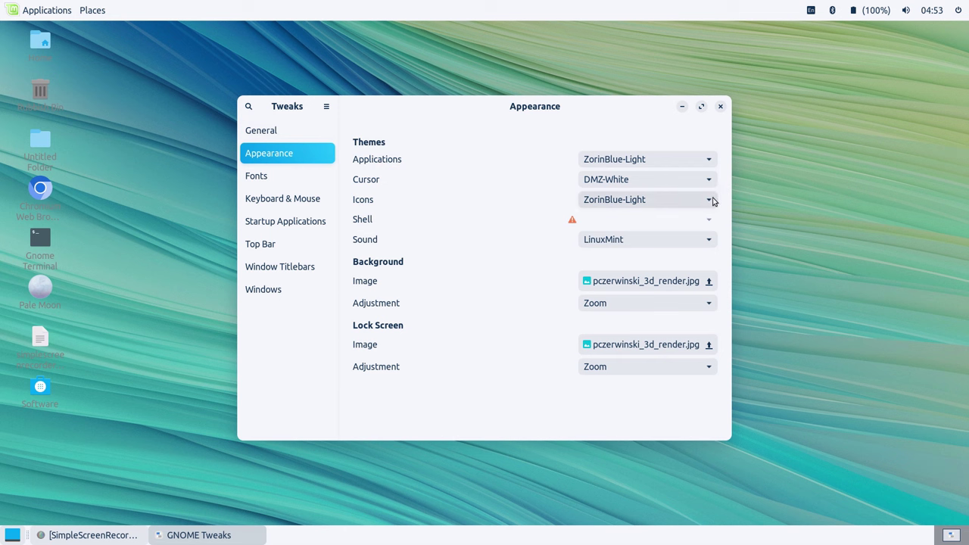
left_click(706, 164)
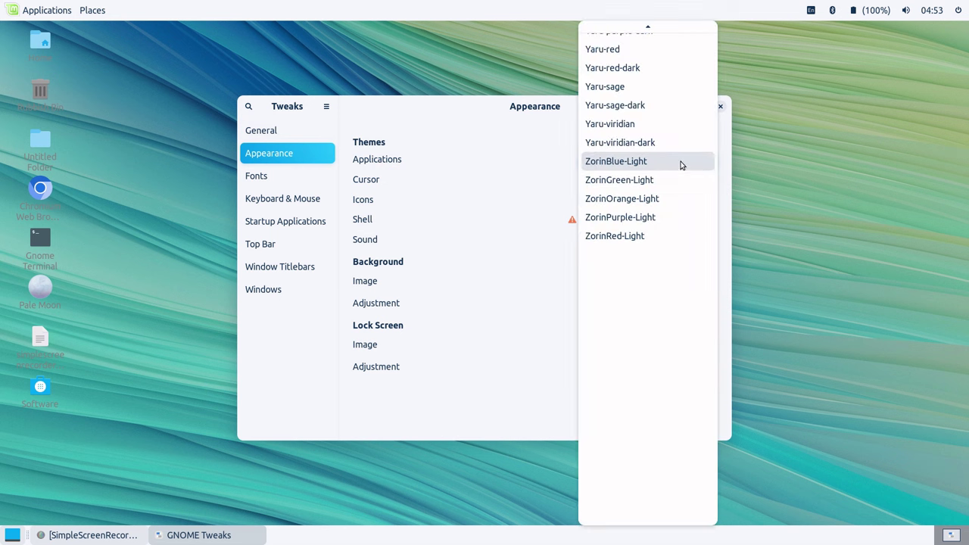
scroll(644, 119, "up", 3)
scroll(644, 114, "up", 10)
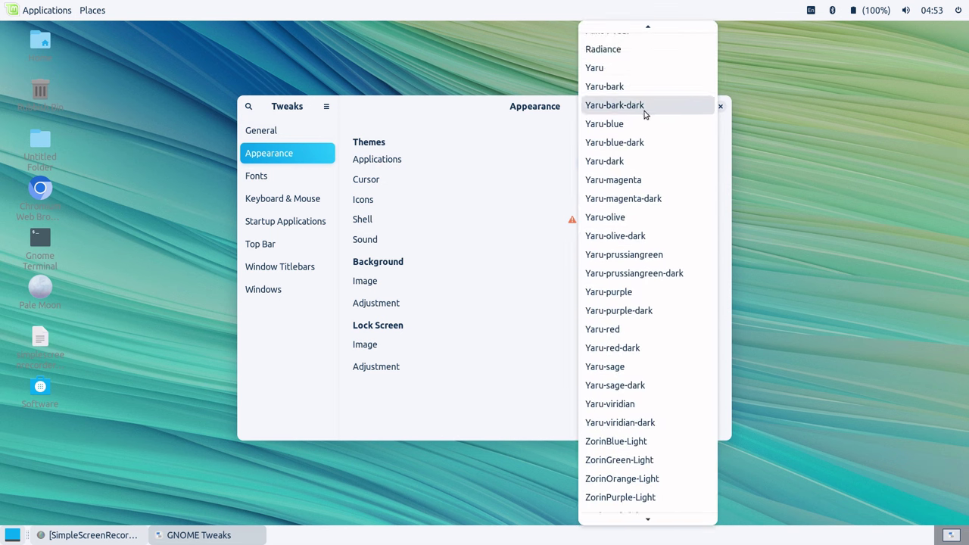
scroll(646, 113, "up", 10)
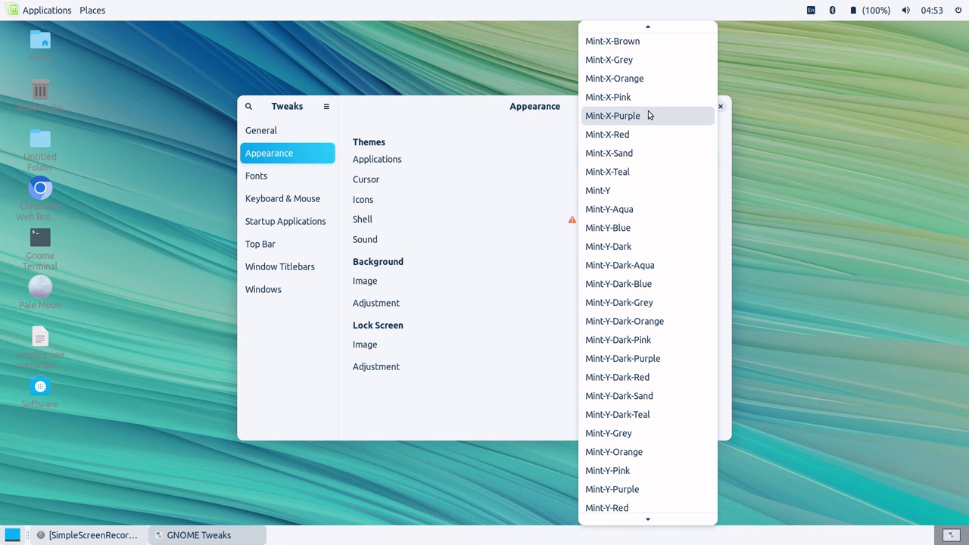
left_click(648, 110)
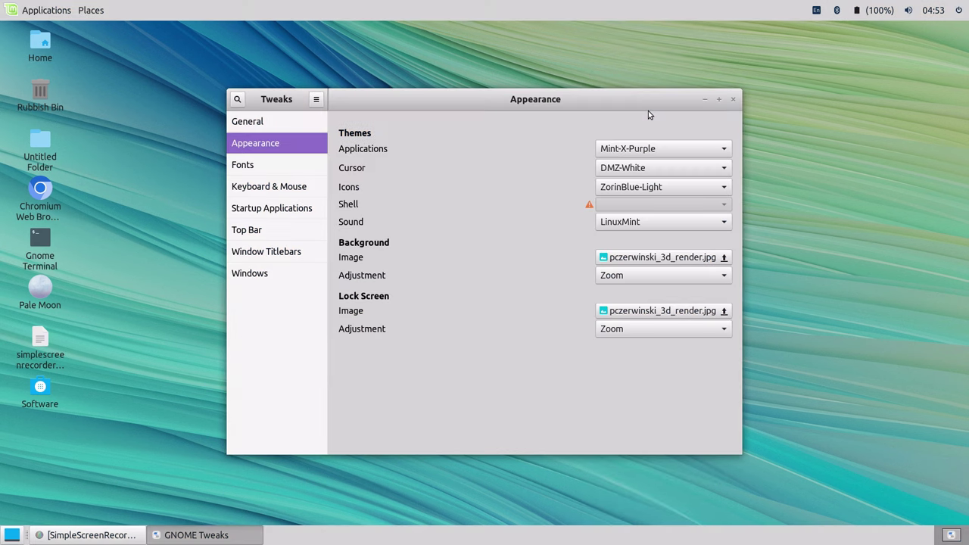
Step: Set the icon theme to Pop and close Tweaks
left_click(725, 189)
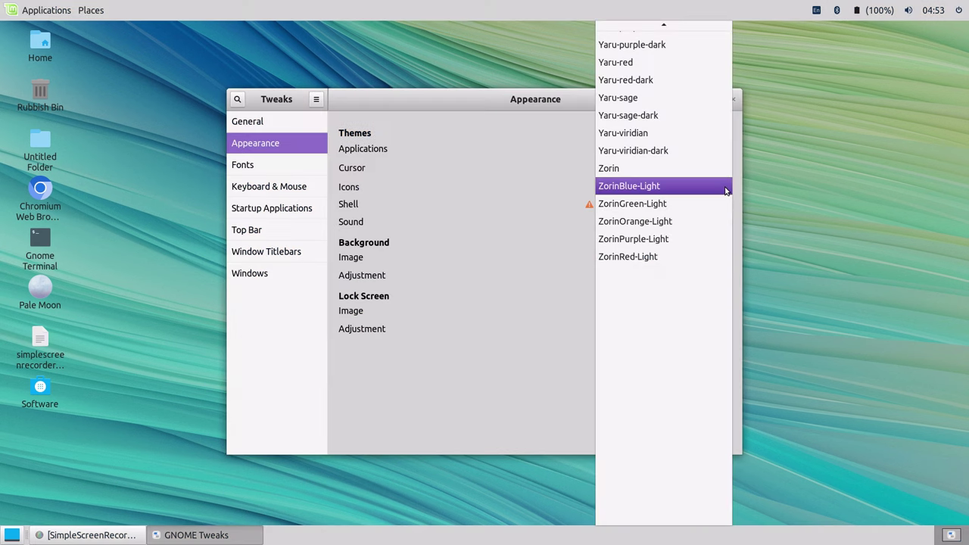
scroll(662, 121, "up", 5)
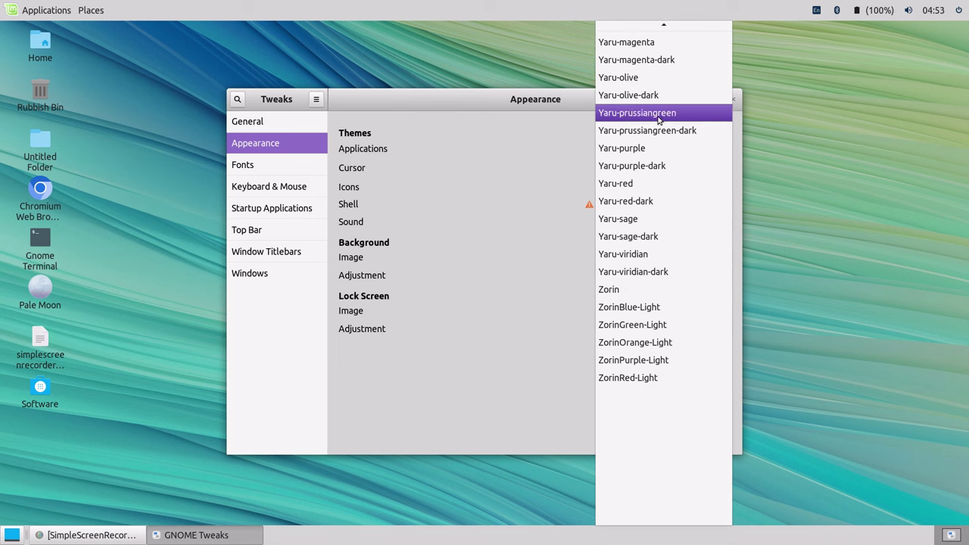
scroll(649, 123, "up", 4)
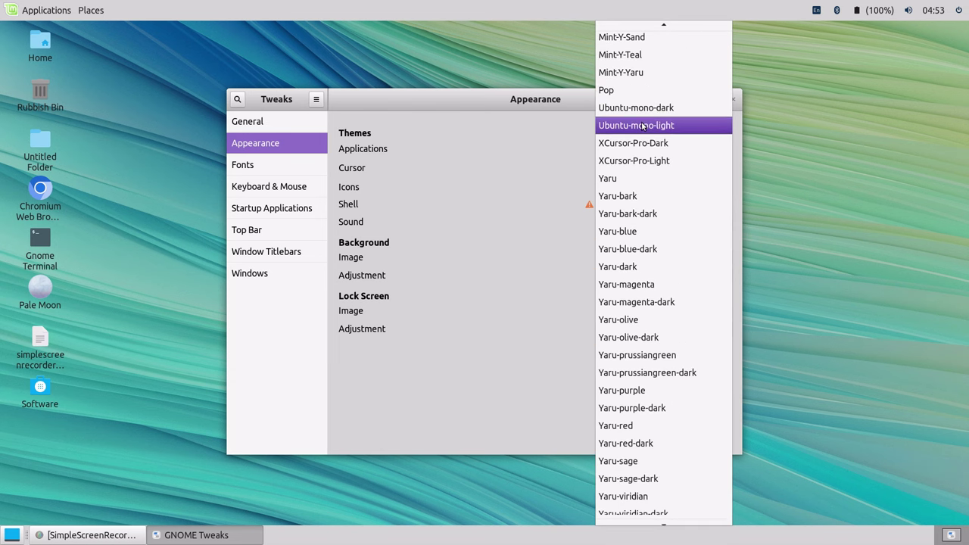
left_click(629, 92)
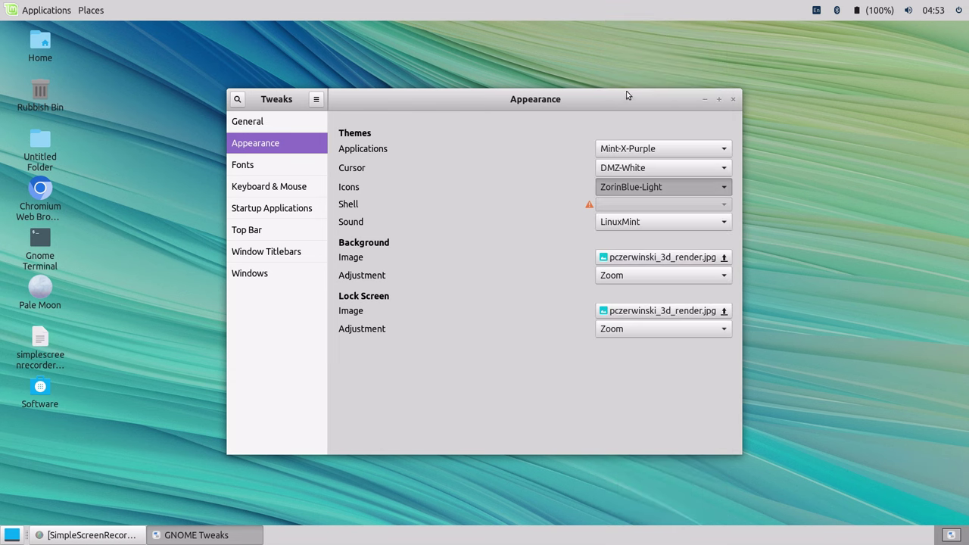
left_click(733, 99)
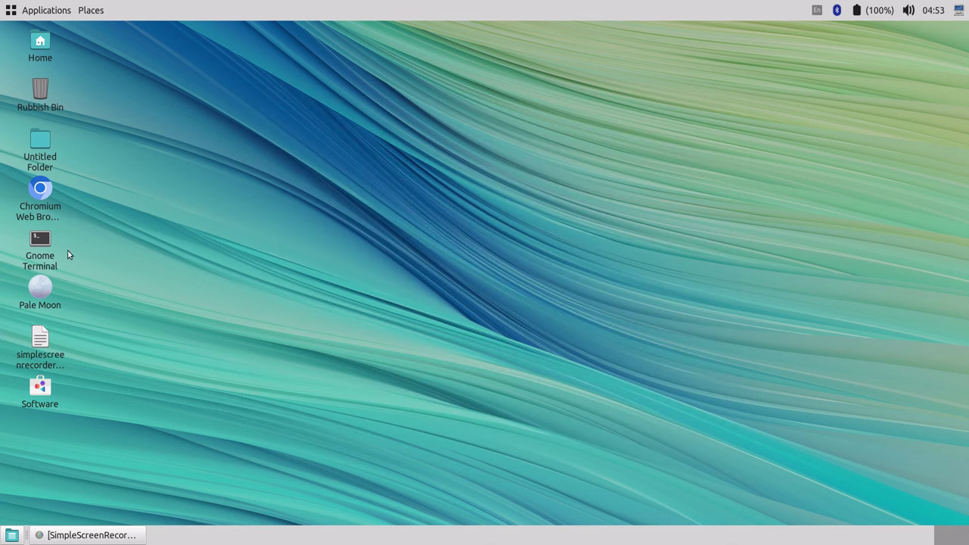
Step: View the Home folder and the root file system in the file manager, and close it
double_click(40, 44)
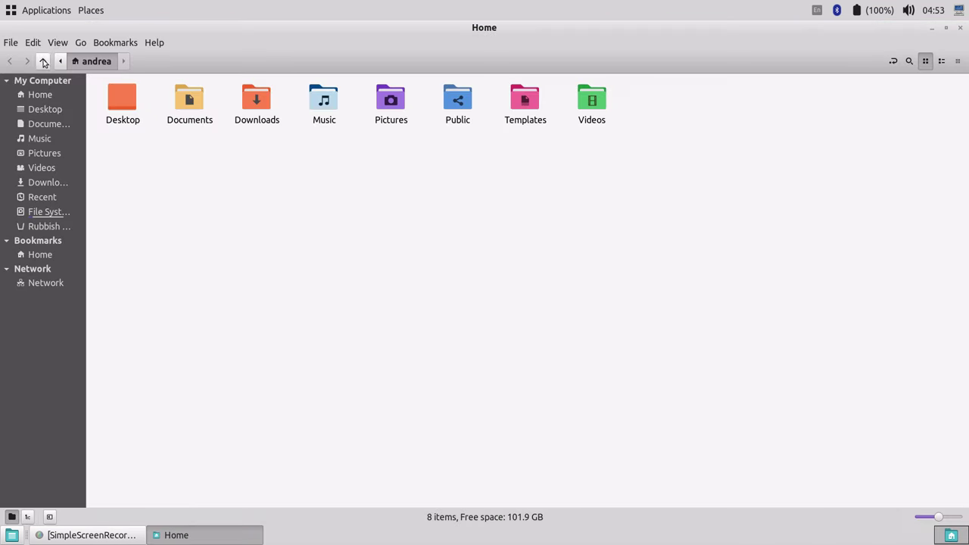
left_click(41, 99)
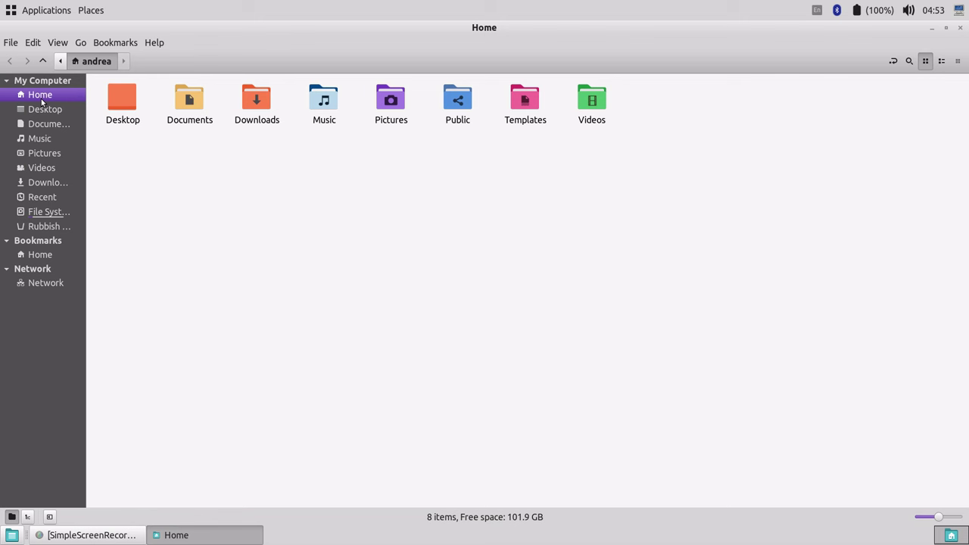
left_click(47, 216)
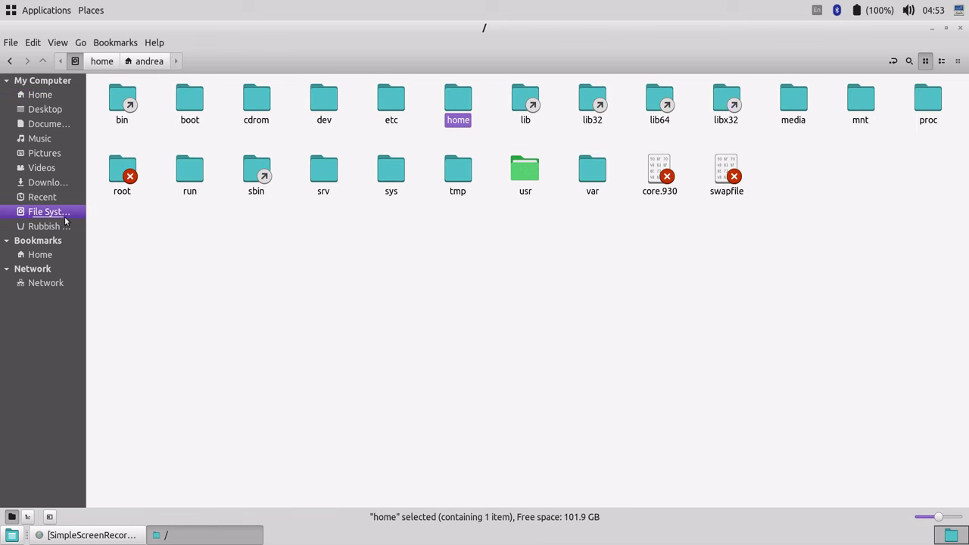
left_click(957, 31)
Step: Look through the Applications menu's categories from Accessories to Other, and close the menu without launching anything
left_click(9, 15)
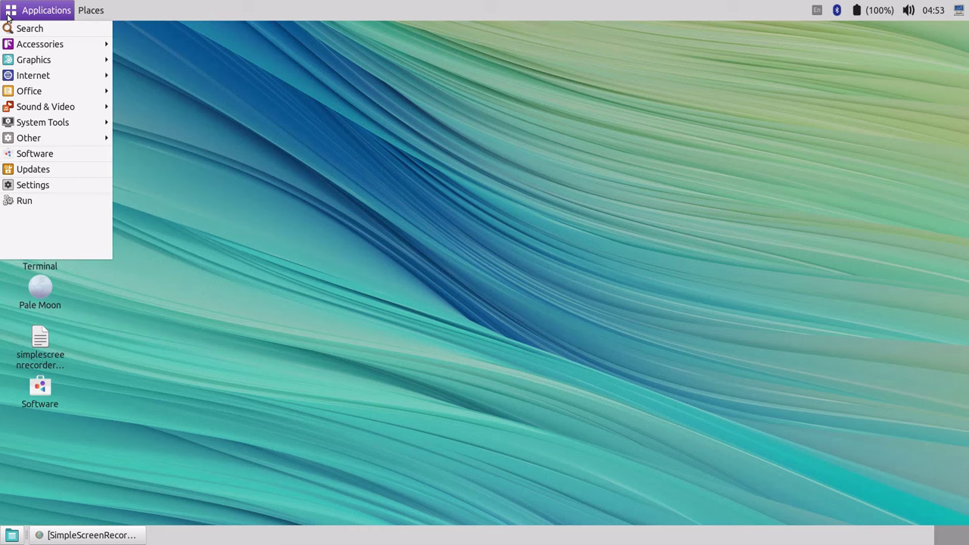
mouse_move(97, 47)
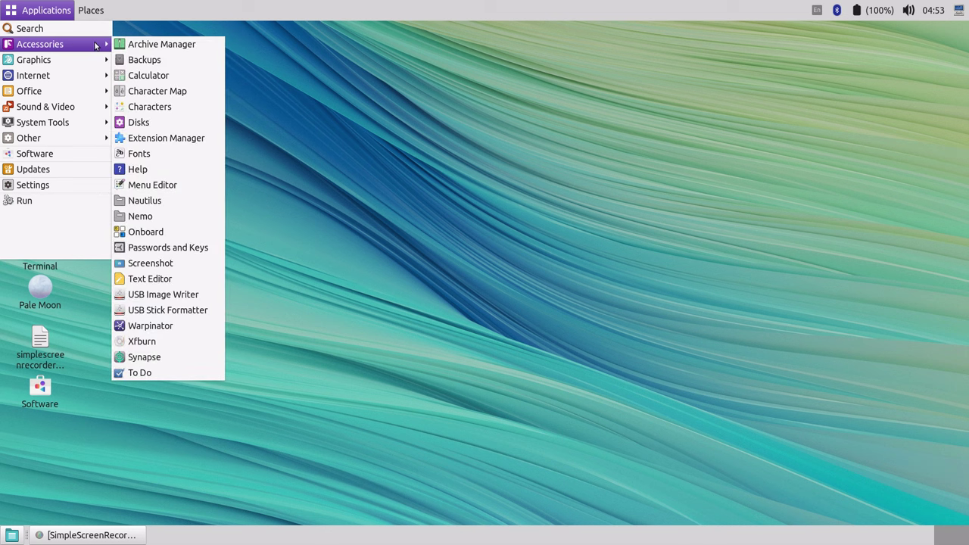
mouse_move(79, 112)
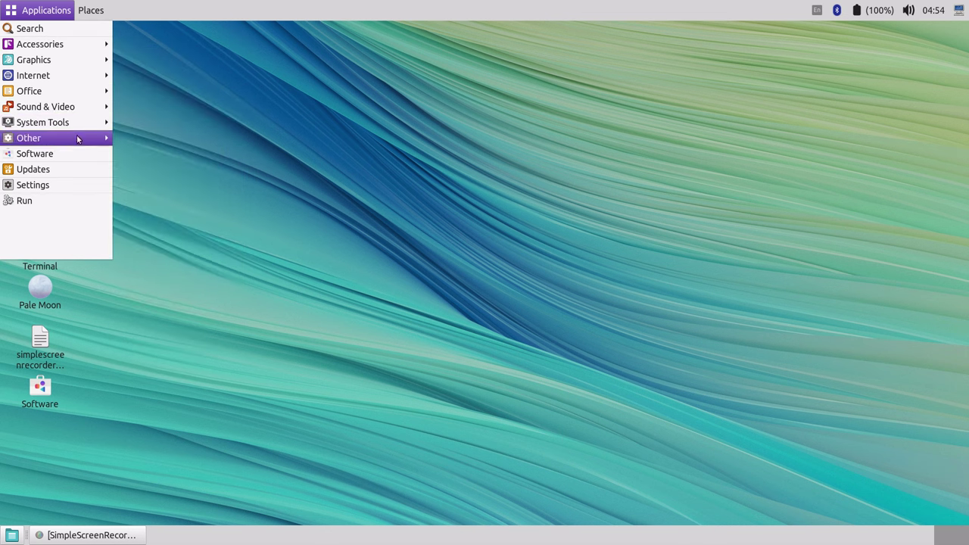
left_click(173, 181)
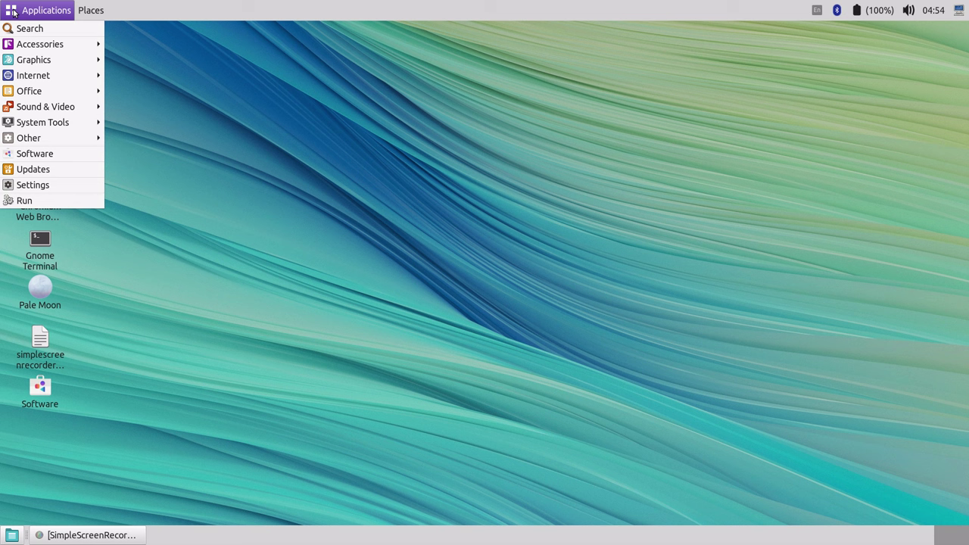
Step: Open system Settings maximized, view the About and Notifications pages, and close Settings
left_click(45, 189)
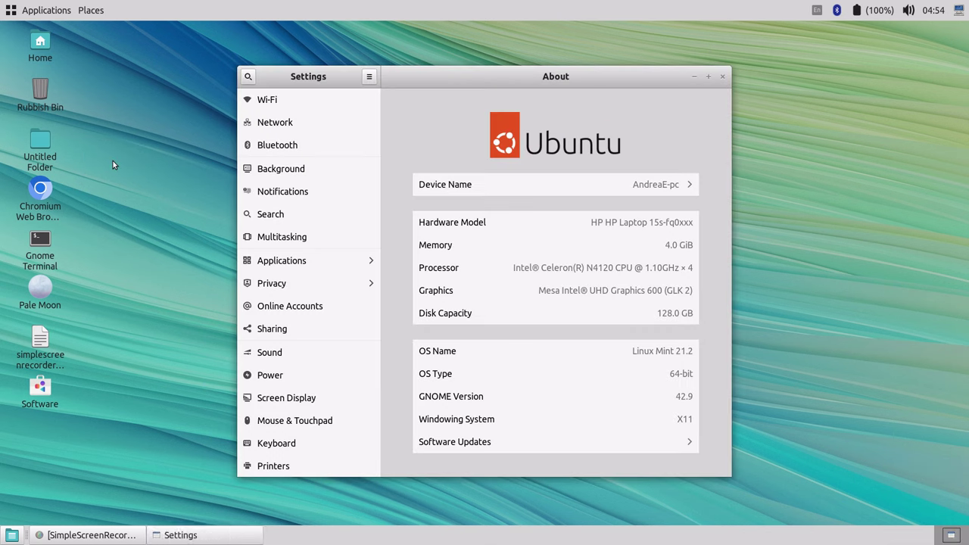
left_click(709, 76)
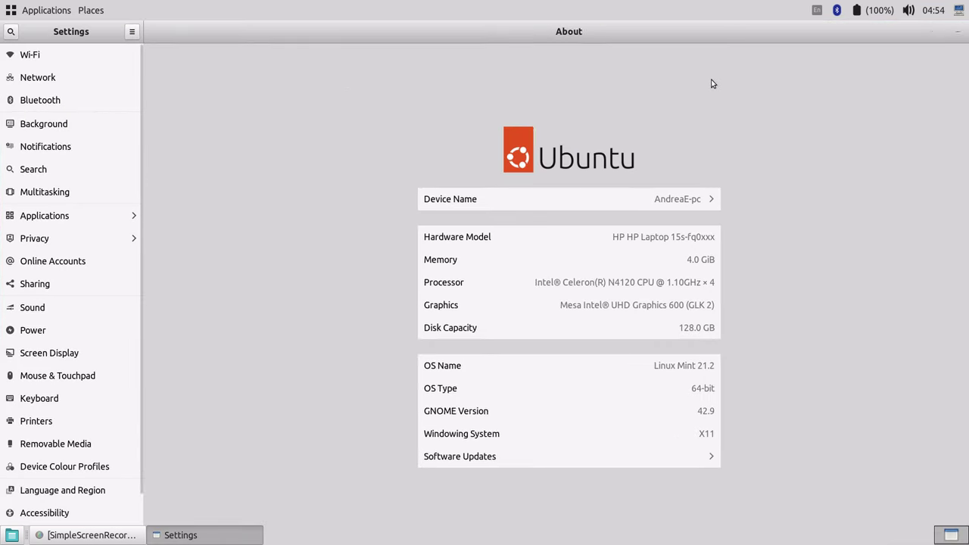
left_click(68, 149)
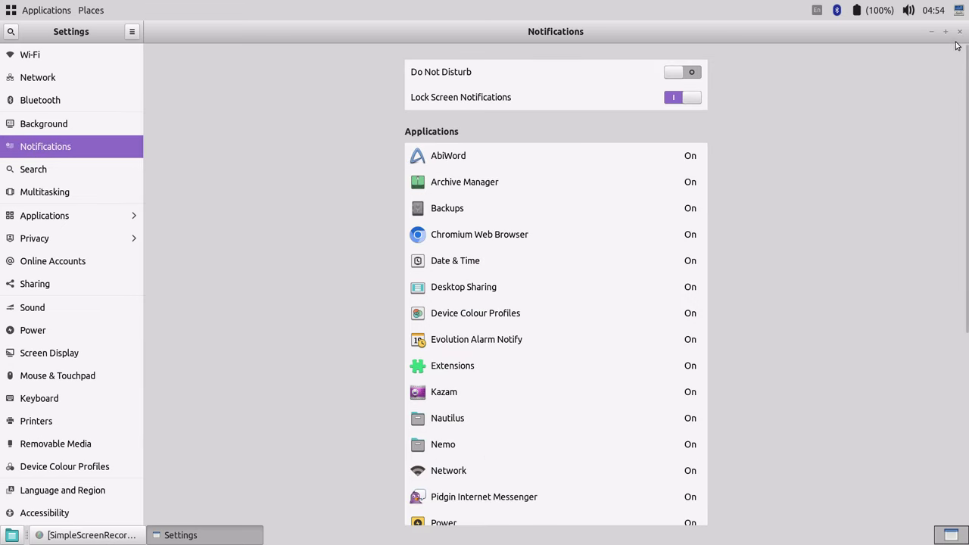
left_click(959, 32)
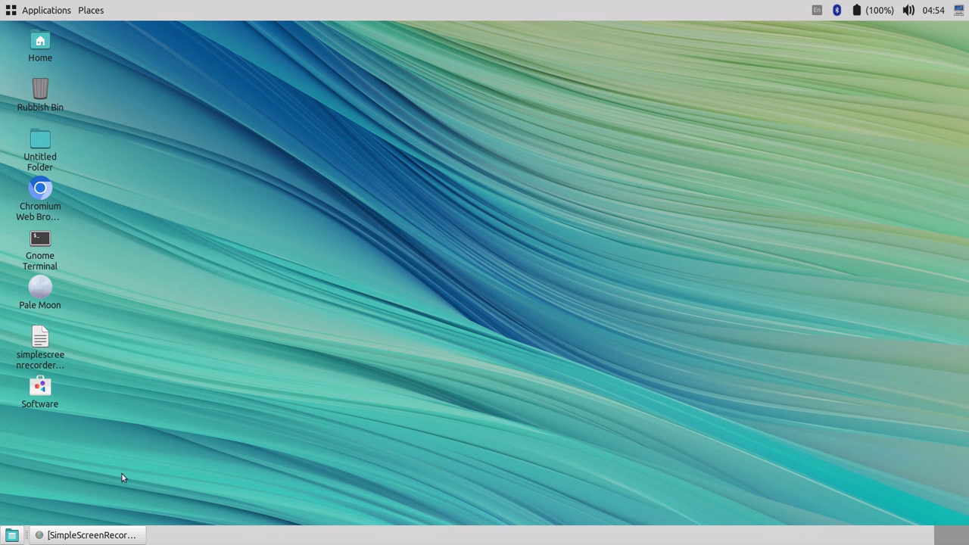
Step: Switch to SimpleScreenRecorder and pause the recording
left_click(85, 535)
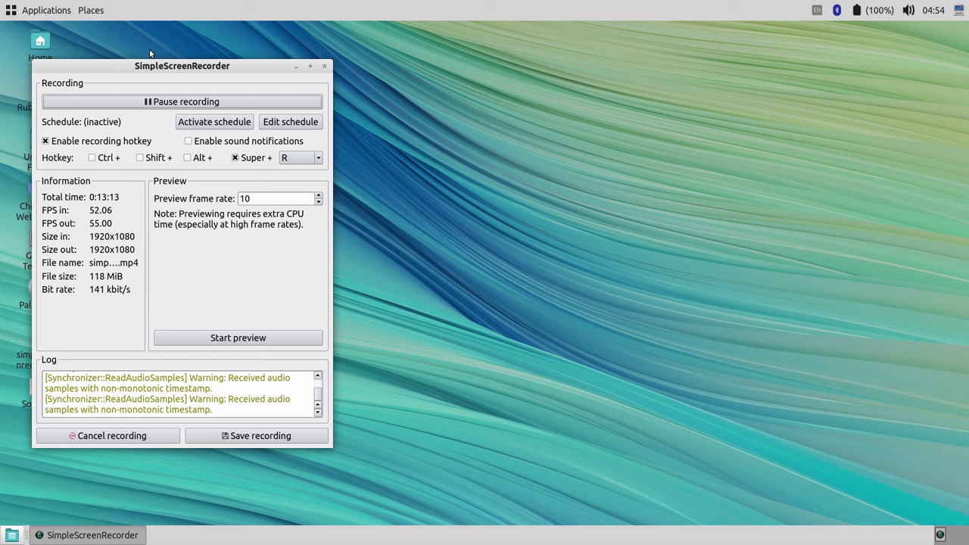
left_click(174, 101)
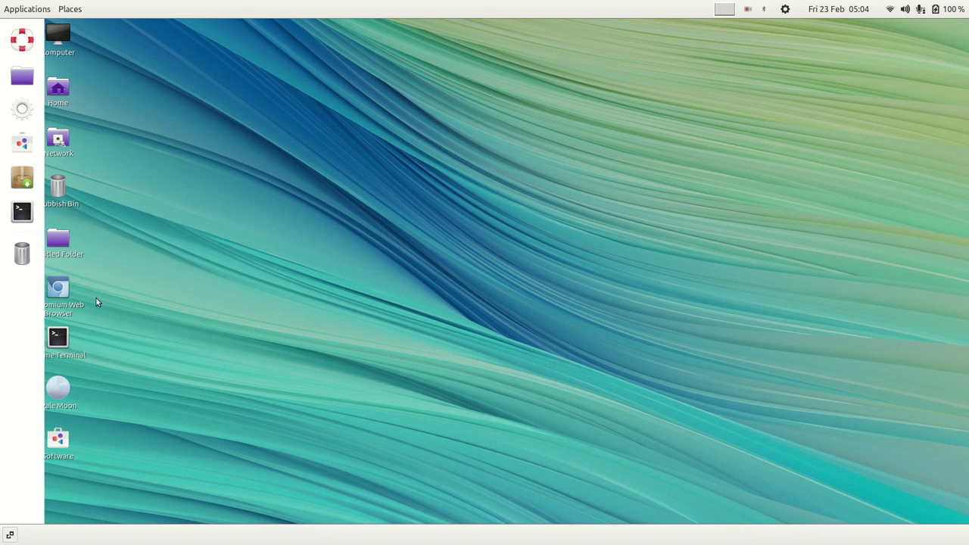
Step: Open Gnome Terminal from its desktop shortcut, maximize it, run neofetch to show the system information, and close the terminal
right_click(58, 328)
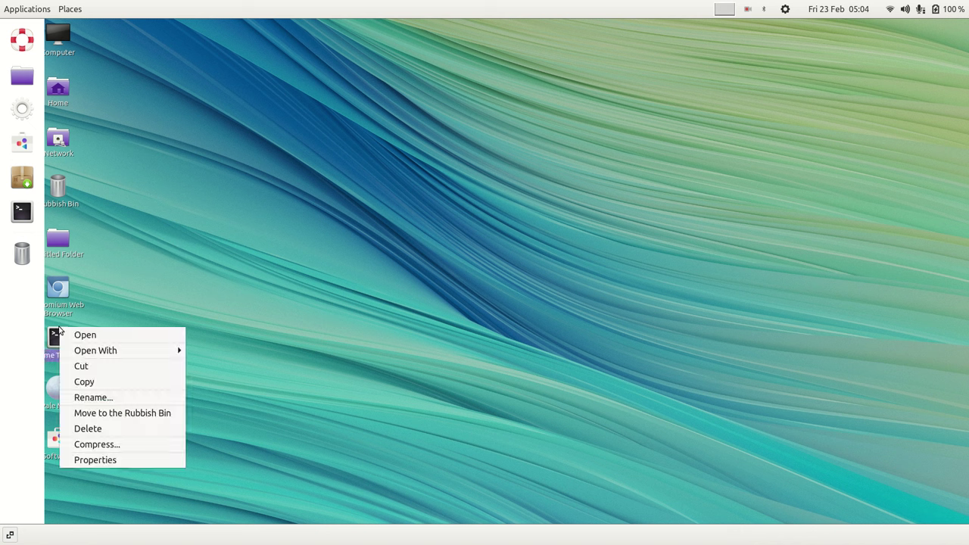
left_click(78, 336)
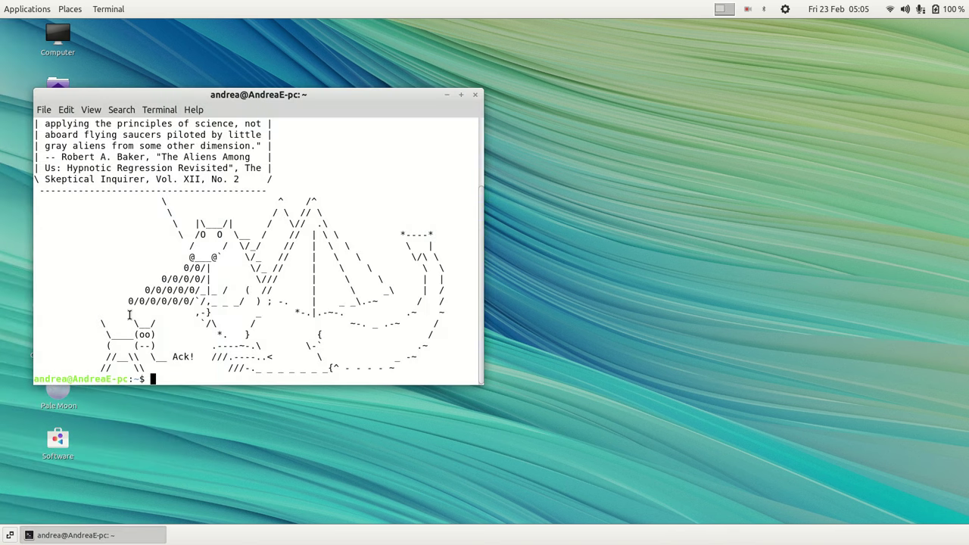
left_click(459, 95)
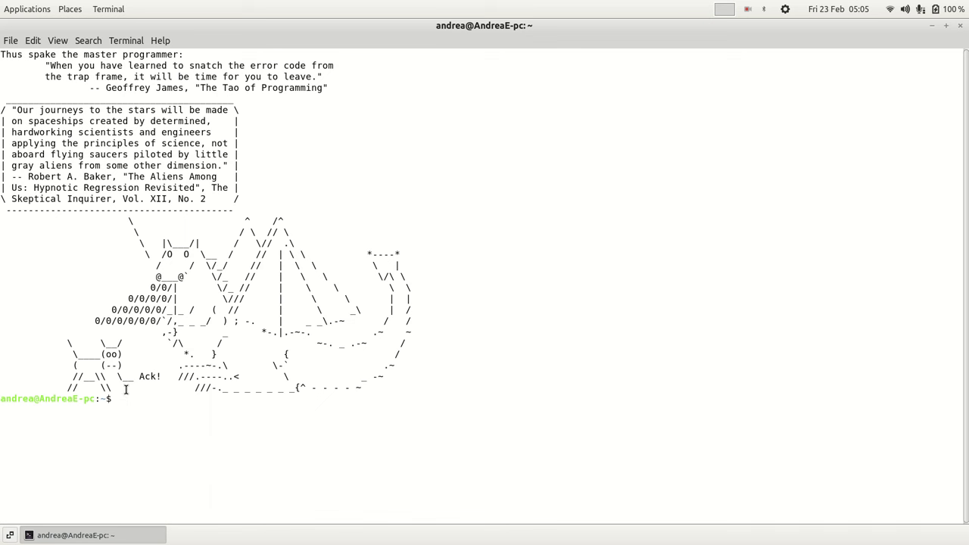
type("neofetch")
key("Return")
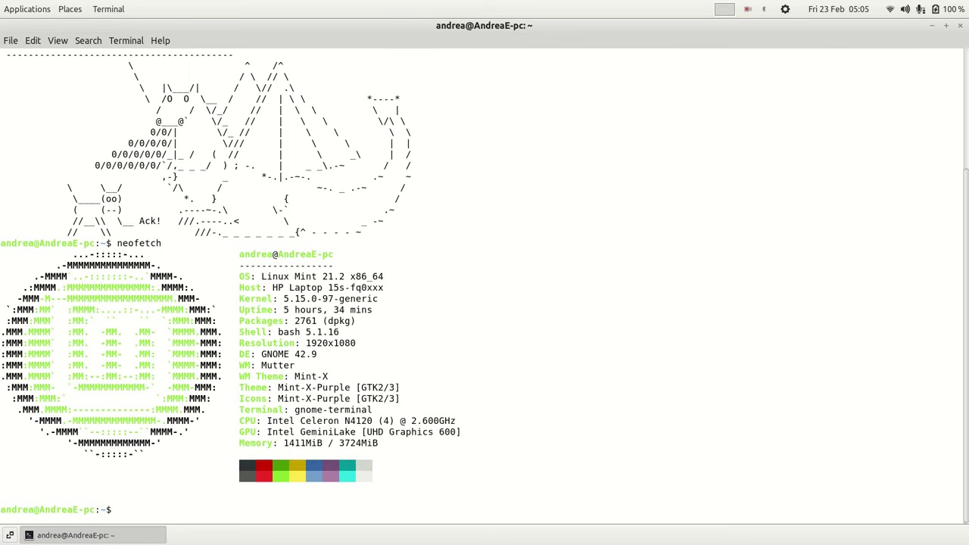
left_click(960, 25)
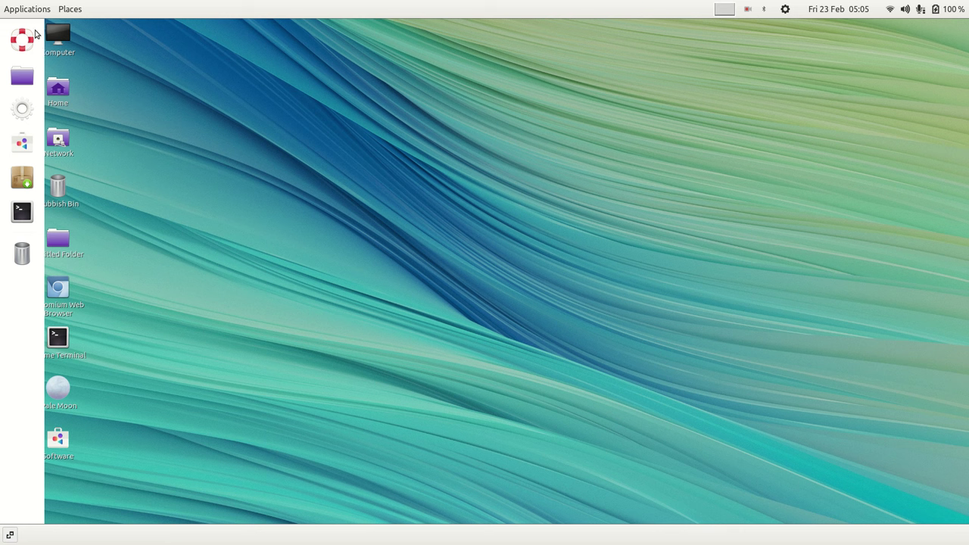
Step: View the Favourites in the Applications menu and the folder list in the Places menu, and close both without launching anything
left_click(28, 9)
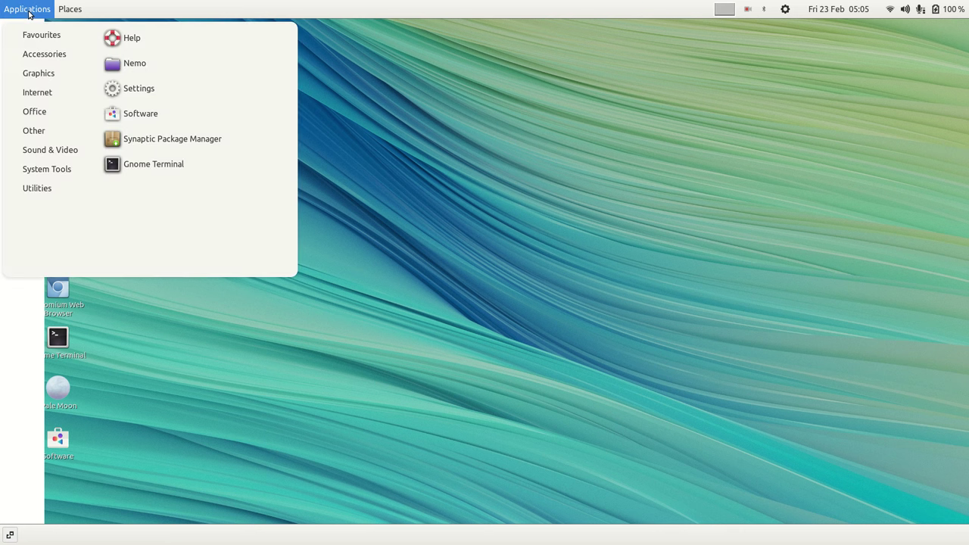
left_click(28, 9)
left_click(28, 9)
left_click(28, 9)
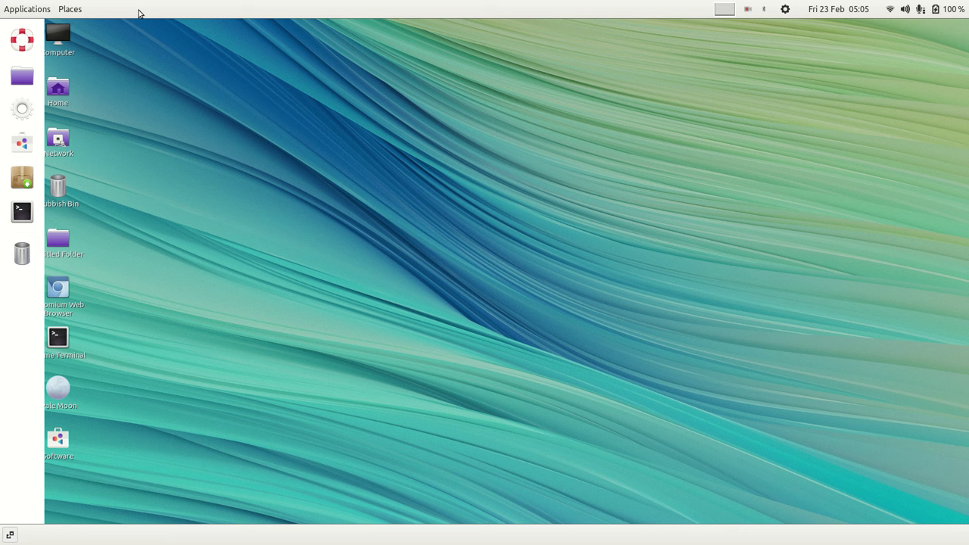
left_click(28, 10)
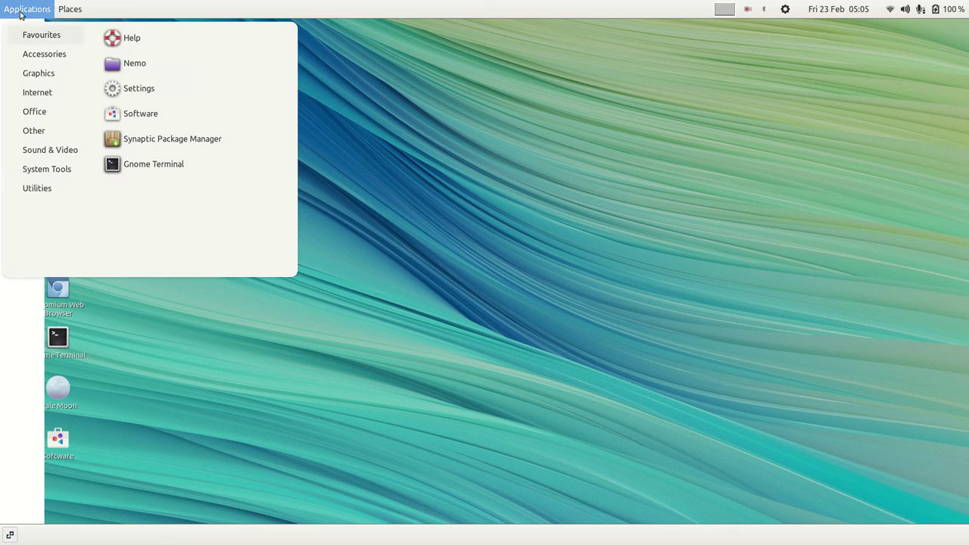
left_click(20, 13)
left_click(17, 10)
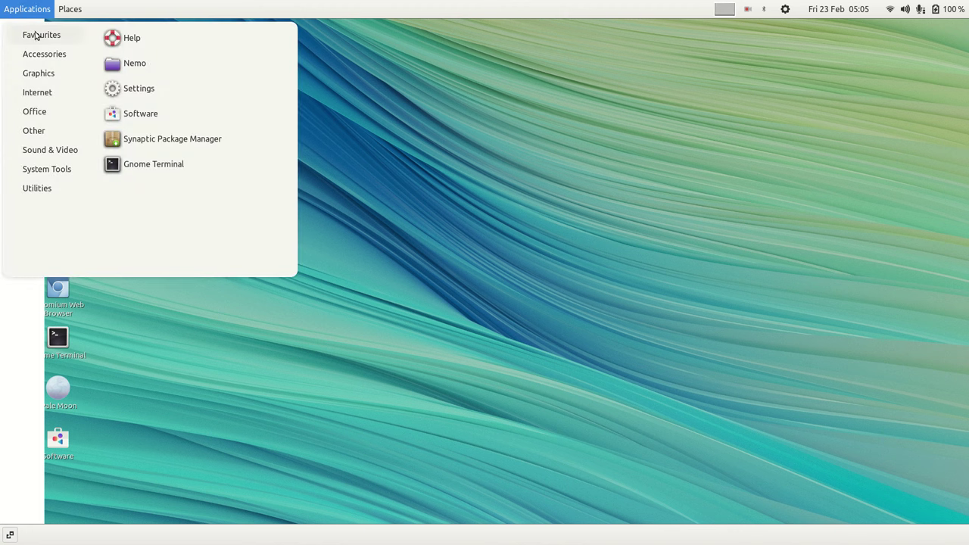
left_click(70, 9)
left_click(70, 9)
left_click(44, 10)
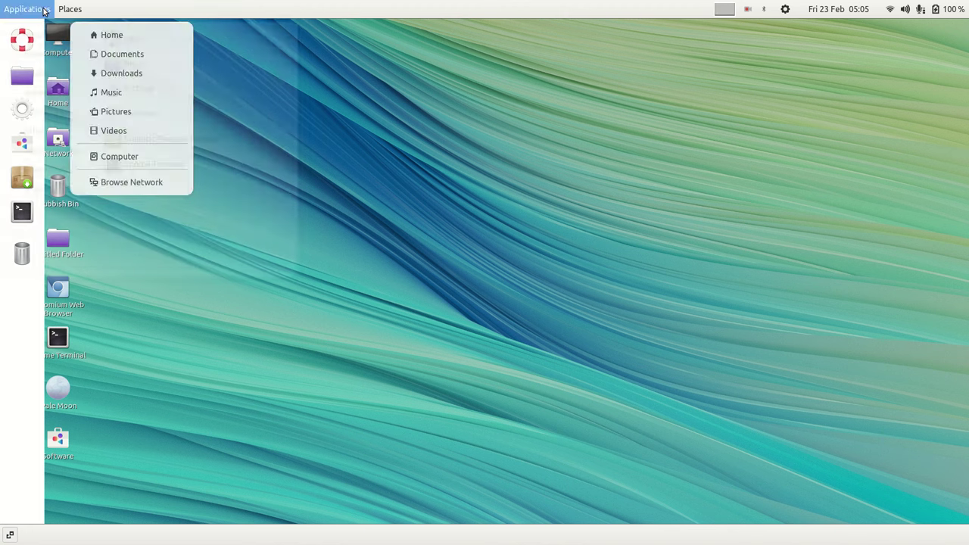
left_click(44, 11)
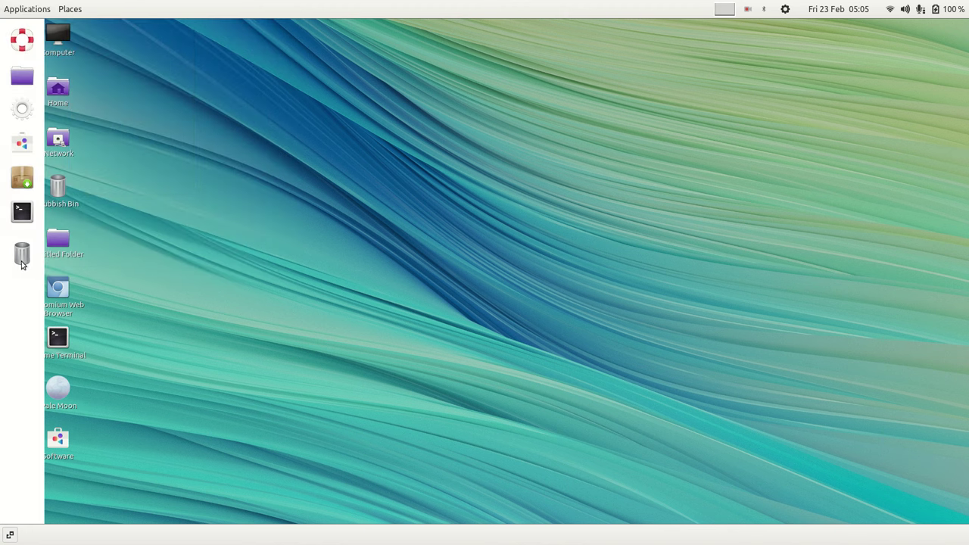
left_click(9, 537)
Step: Add a KColorChooser shortcut to the desktop from the Graphics applications, and open and close the program from that shortcut
left_click(25, 11)
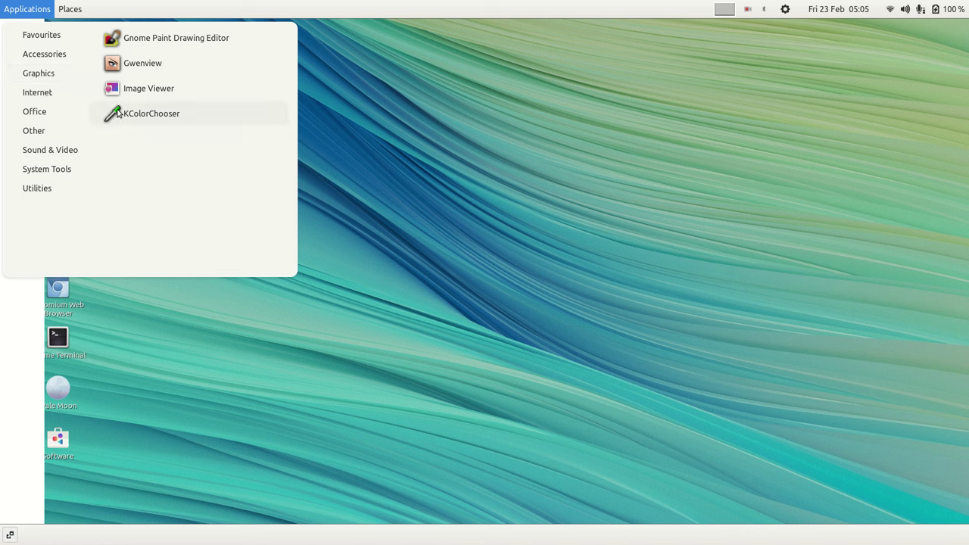
left_click_drag(126, 110, 180, 369)
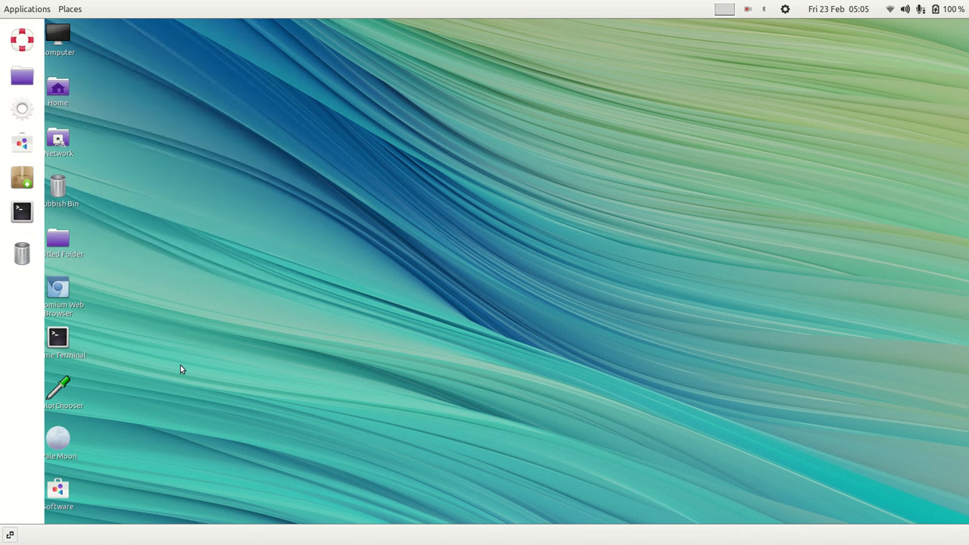
double_click(71, 387)
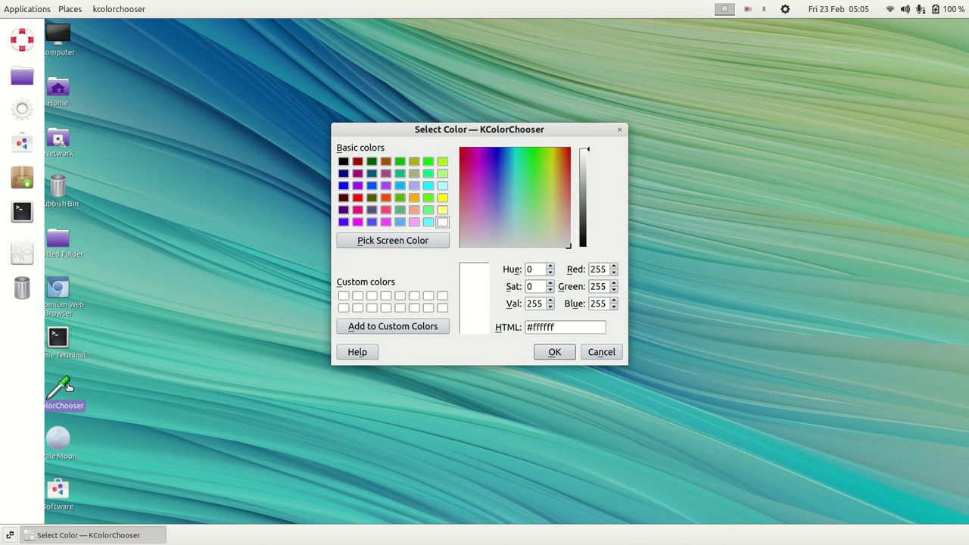
left_click(618, 130)
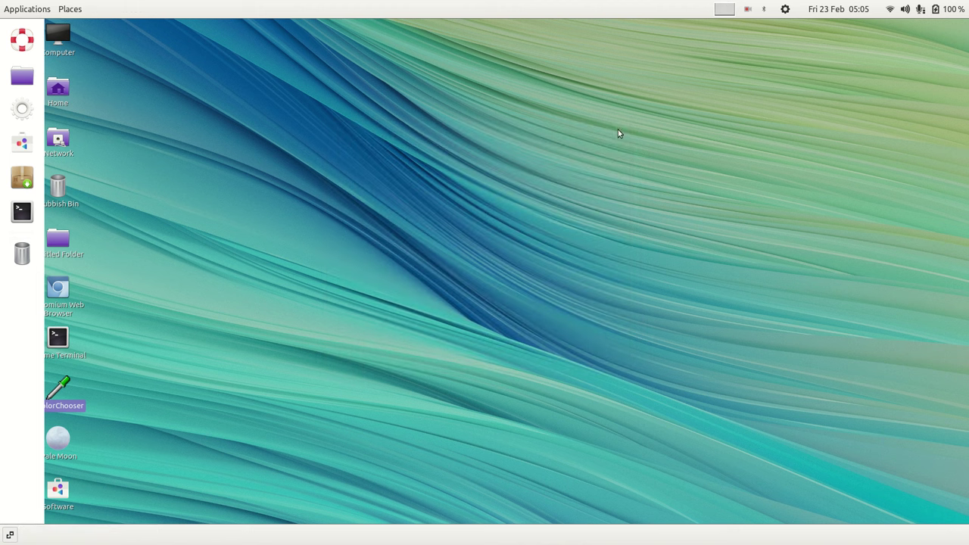
Step: Add a VLC media player shortcut to the desktop from the Sound & Video applications, and open and close the player from it
left_click(33, 14)
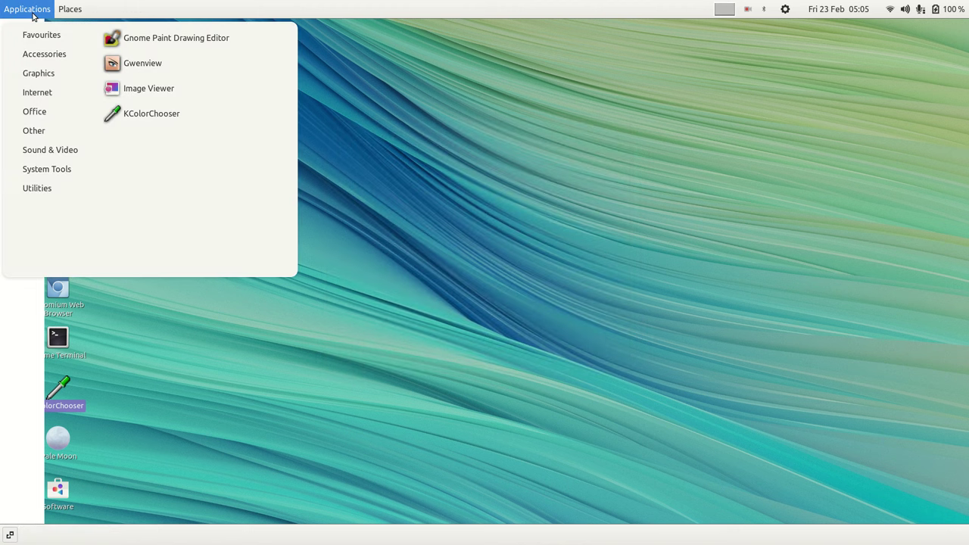
left_click(33, 14)
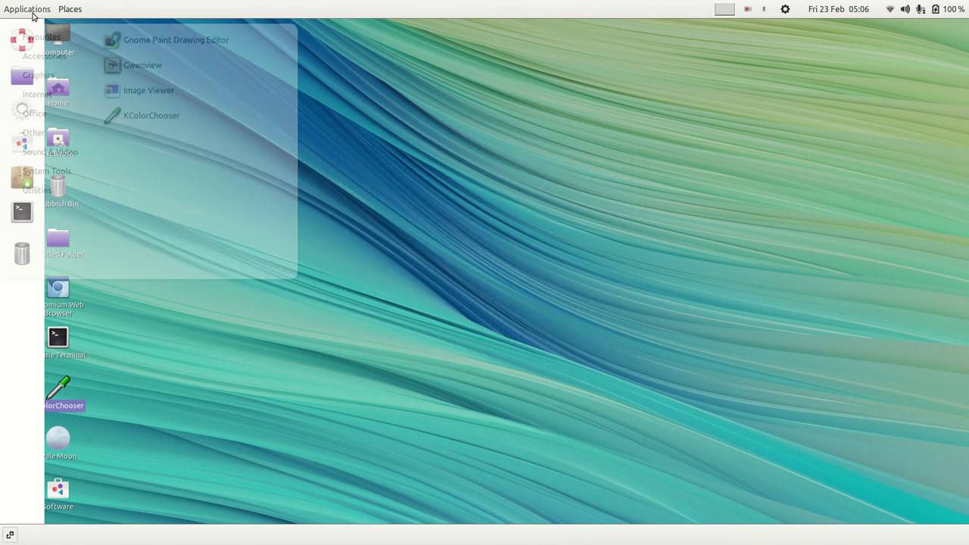
left_click(33, 13)
mouse_move(69, 153)
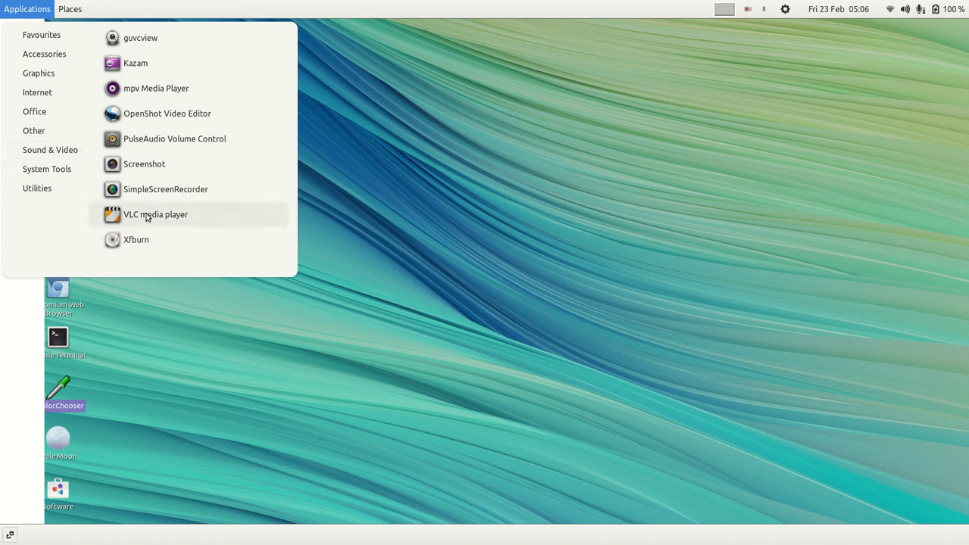
left_click_drag(148, 217, 137, 361)
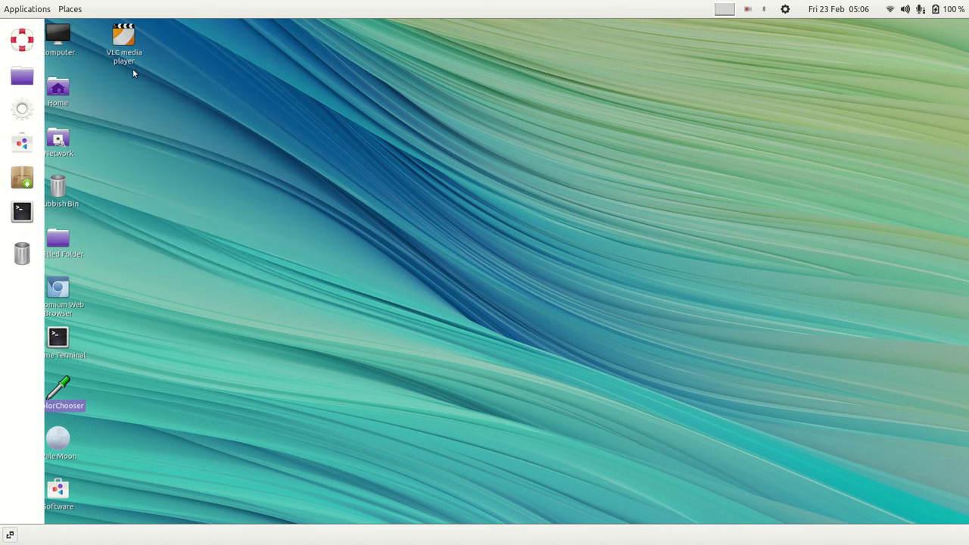
right_click(124, 33)
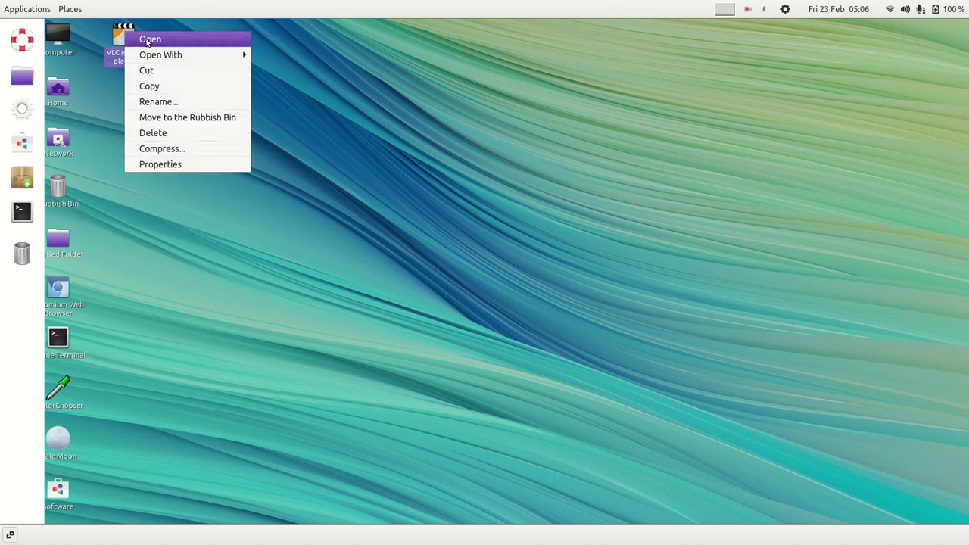
left_click(147, 40)
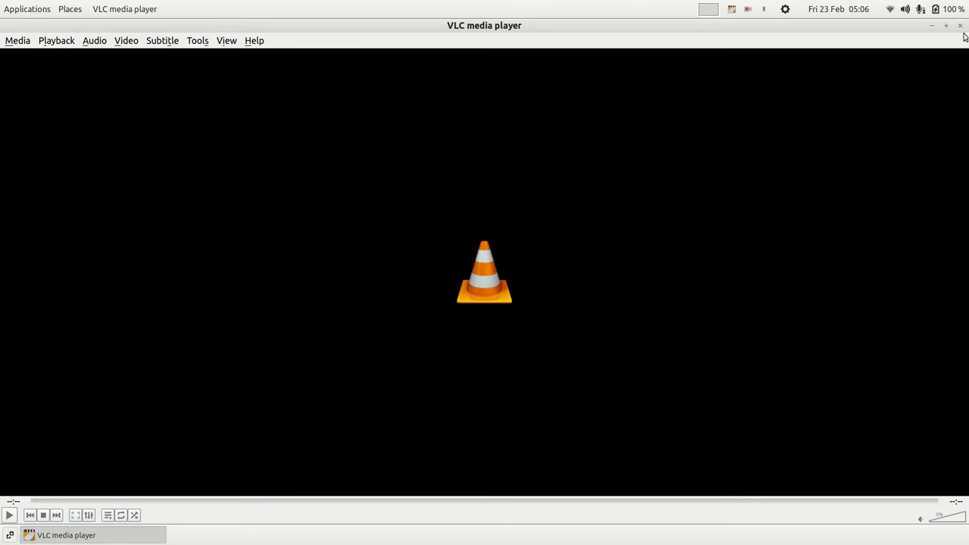
left_click(960, 26)
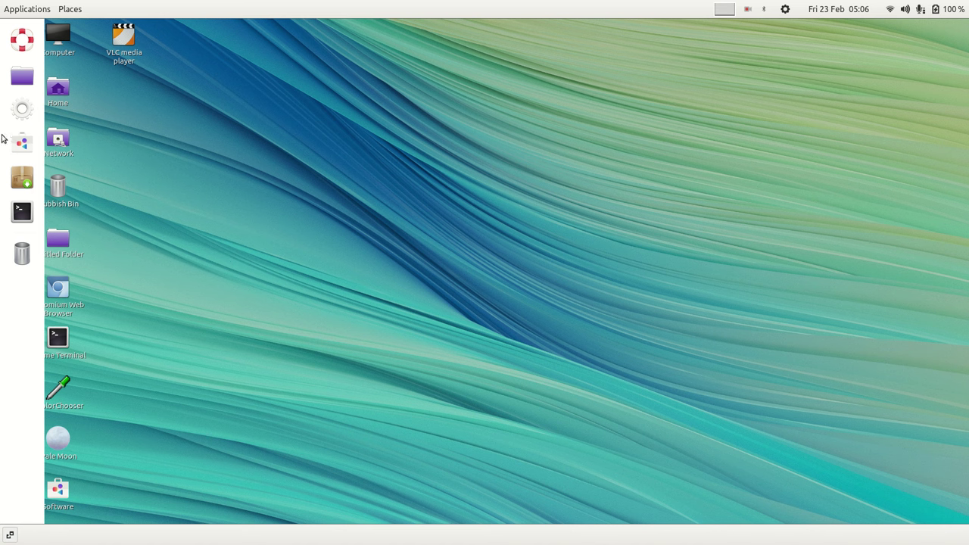
Step: Toggle the empty desktop view on and off to demonstrate hiding and restoring the desktop icons
left_click(11, 537)
left_click(11, 537)
left_click(10, 536)
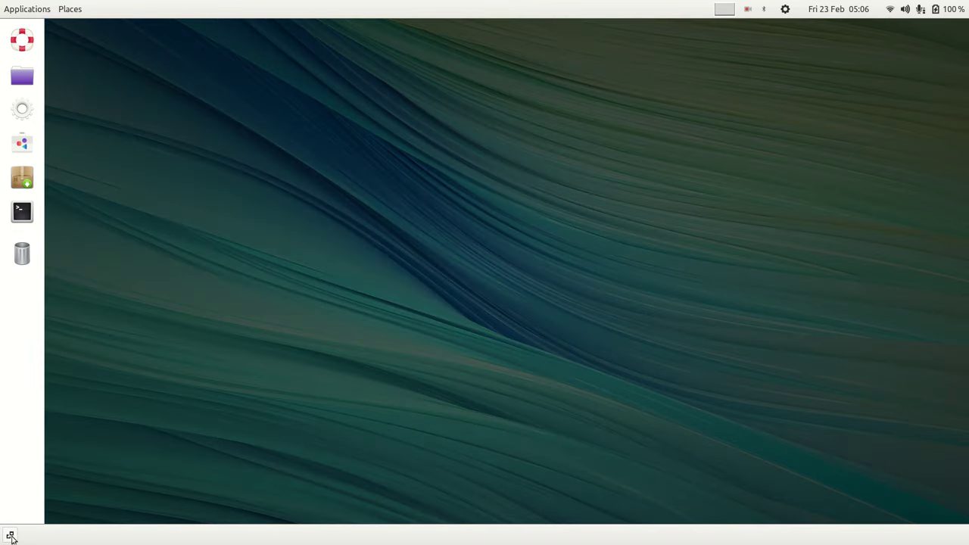
left_click(11, 536)
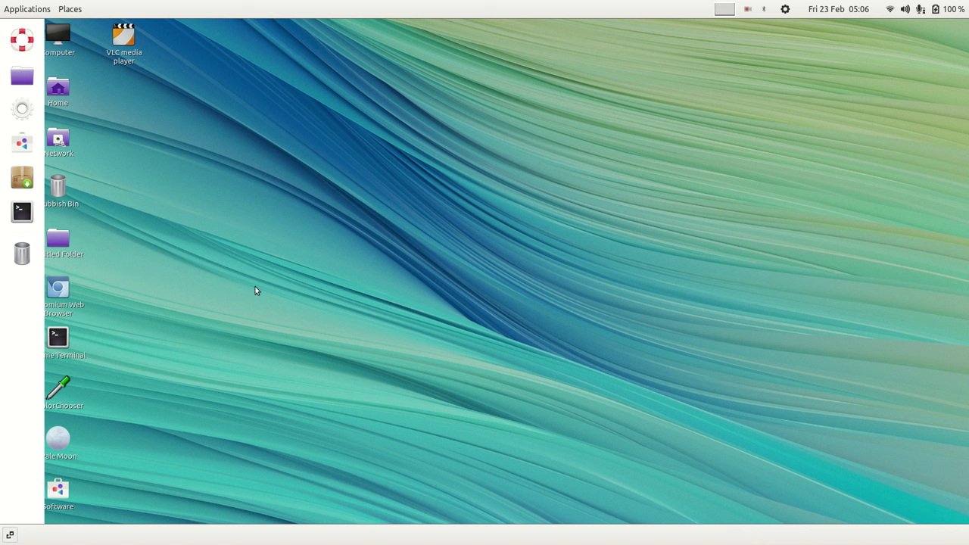
Step: Show and close the Places and Applications menus again, and toggle the desktop icons off and back on
left_click(17, 11)
left_click(17, 11)
left_click(70, 9)
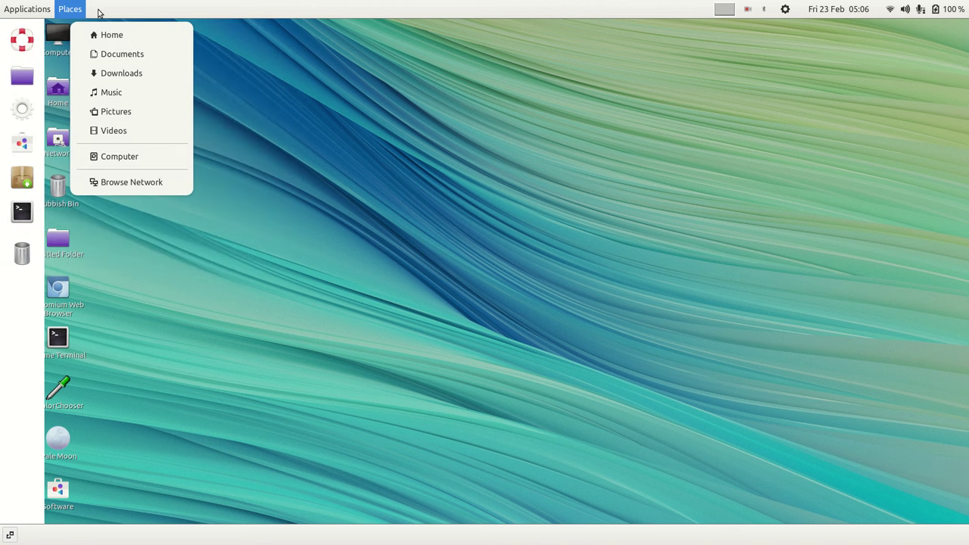
left_click(174, 12)
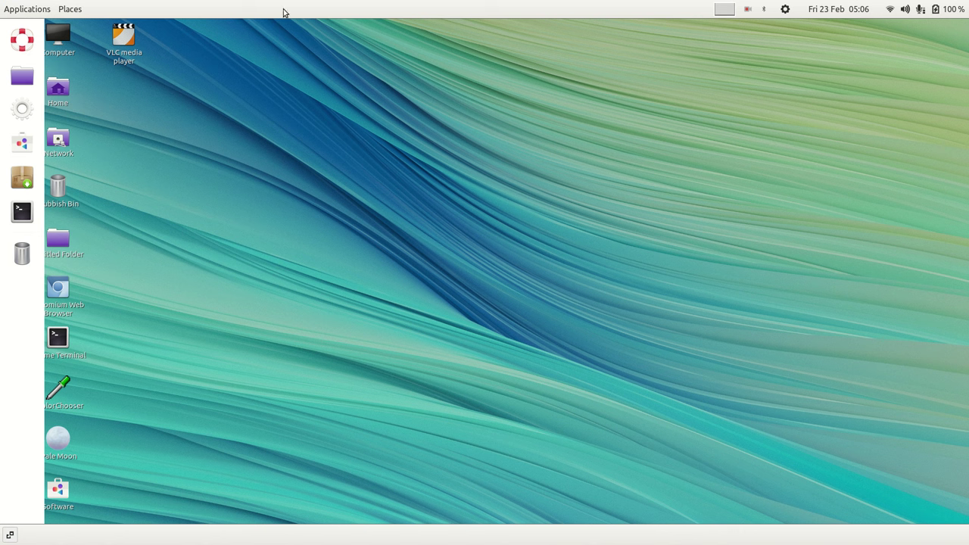
left_click(26, 9)
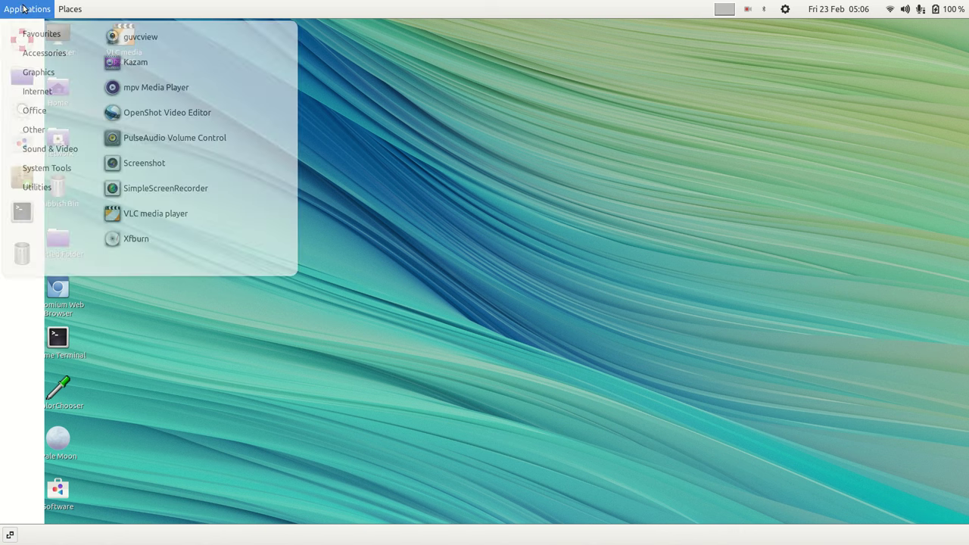
left_click(113, 11)
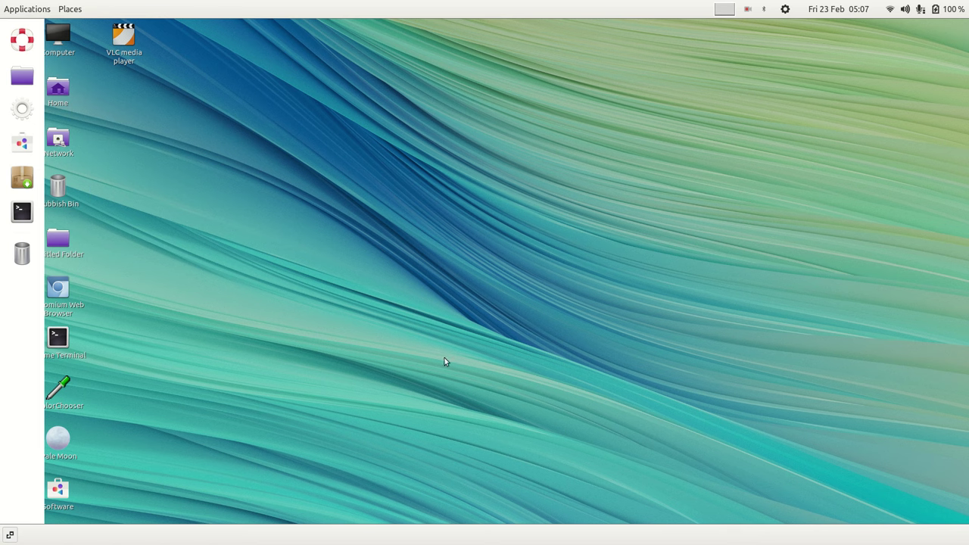
left_click(9, 535)
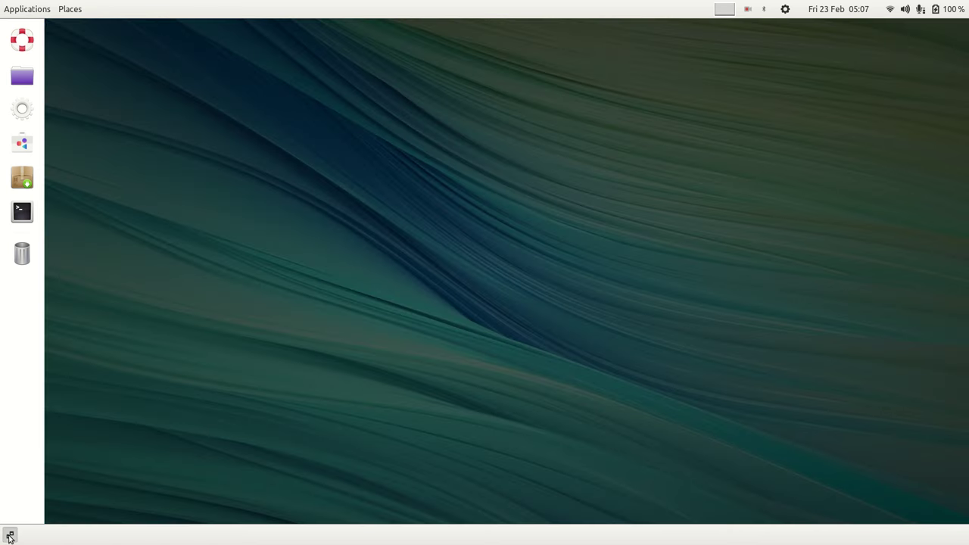
left_click(10, 535)
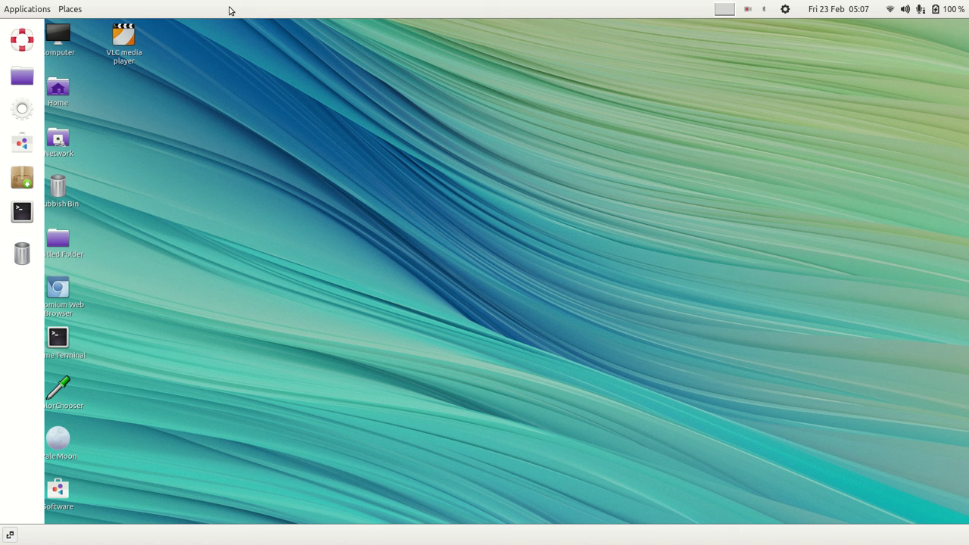
Step: Browse the Applications categories to Other, launch Search, and choose Preferences from its options
left_click(10, 15)
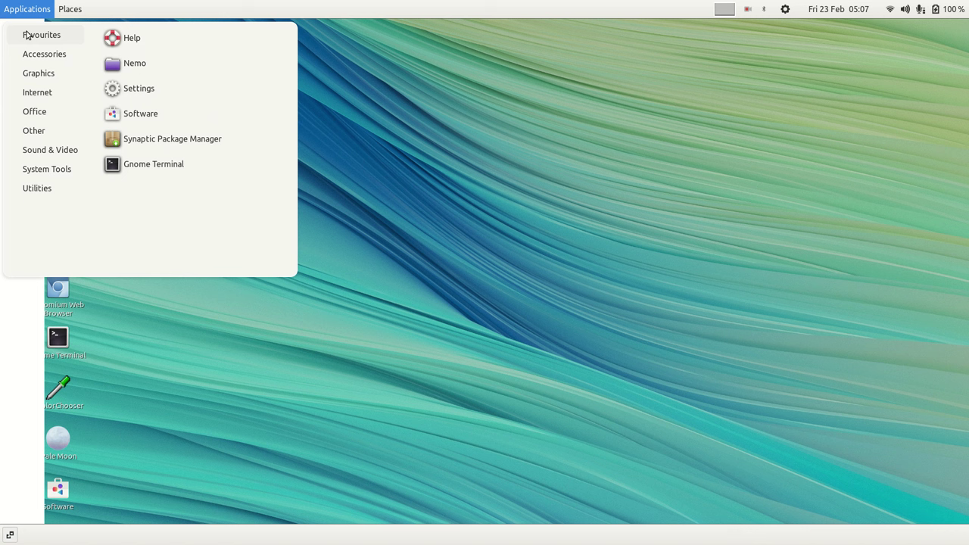
mouse_move(54, 62)
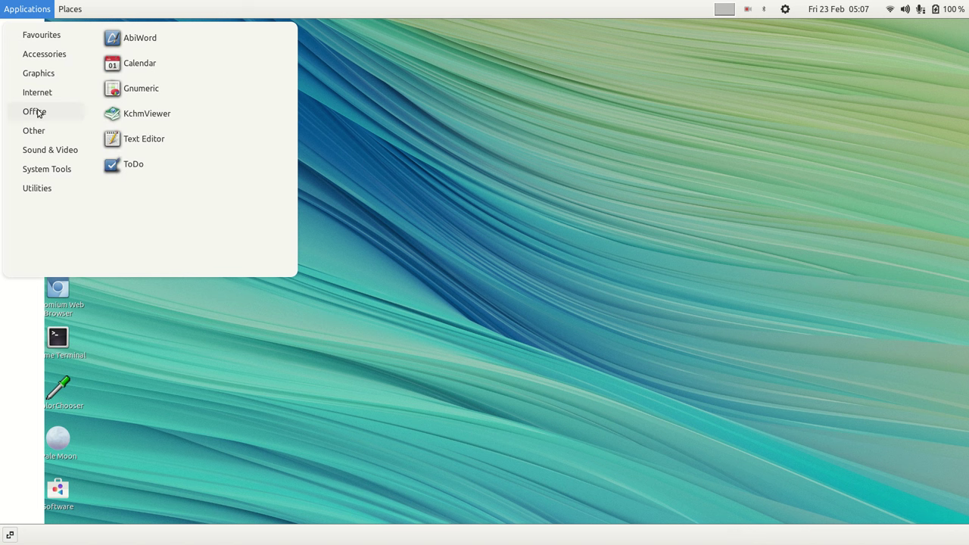
mouse_move(46, 156)
mouse_move(38, 129)
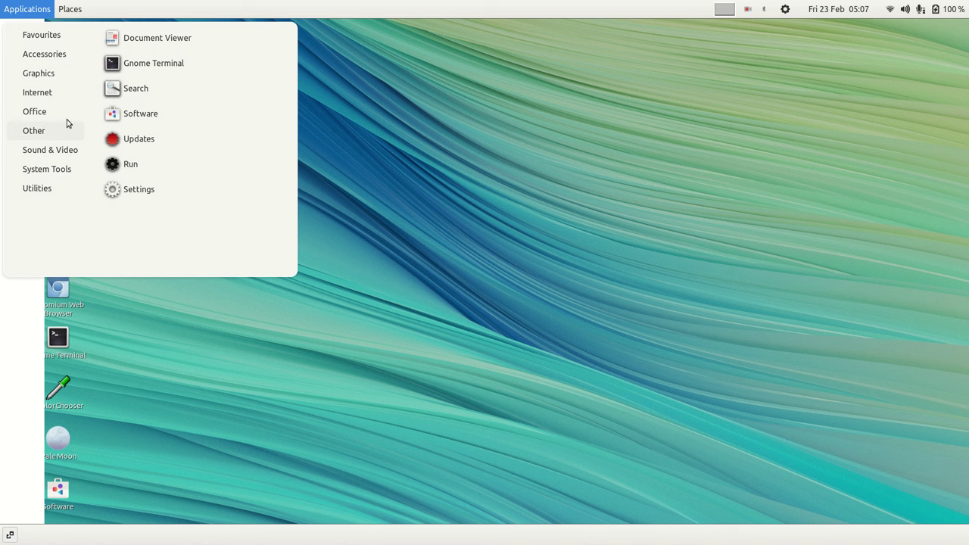
mouse_move(55, 116)
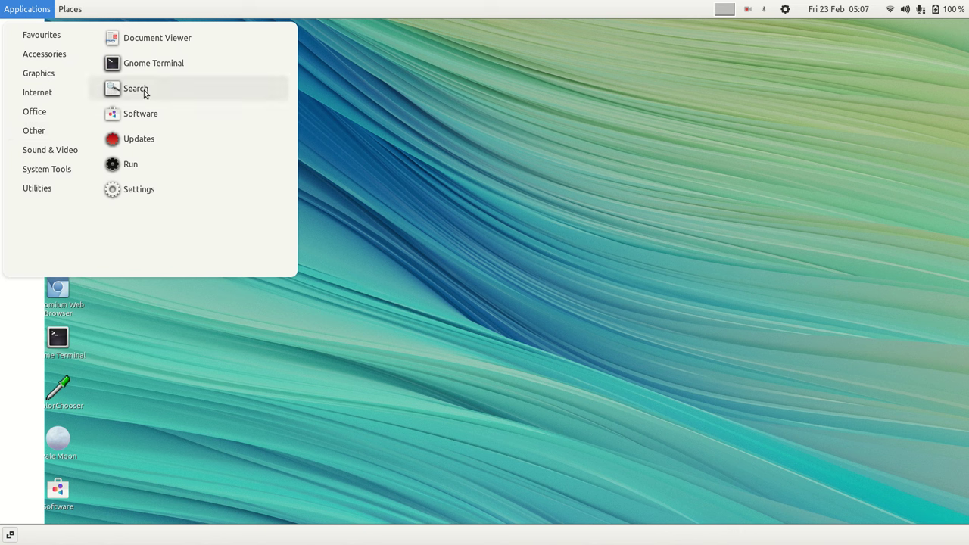
left_click(142, 89)
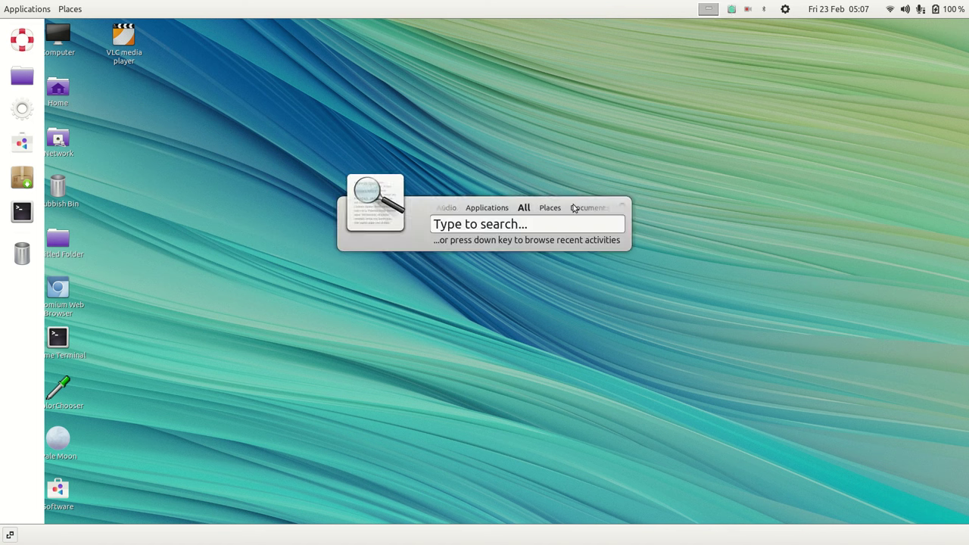
left_click(622, 207)
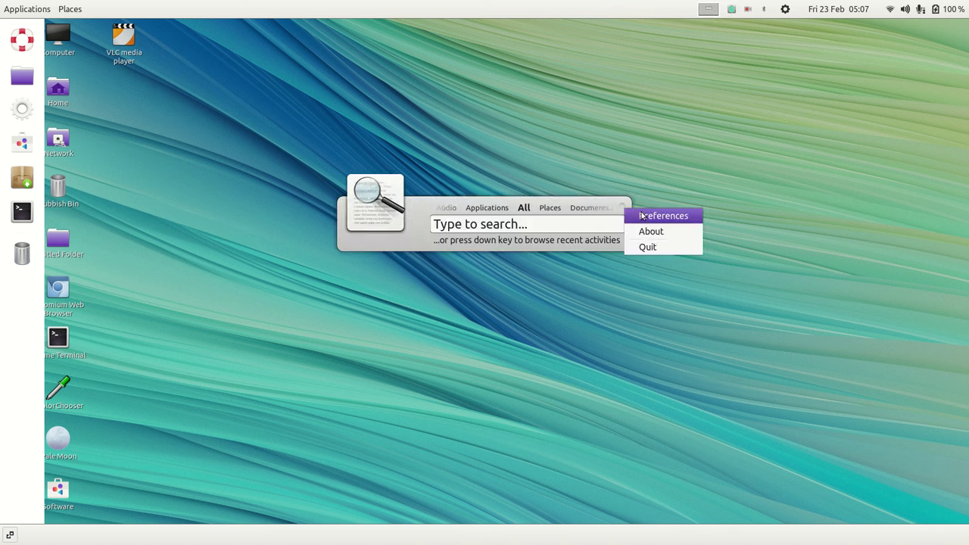
left_click(646, 216)
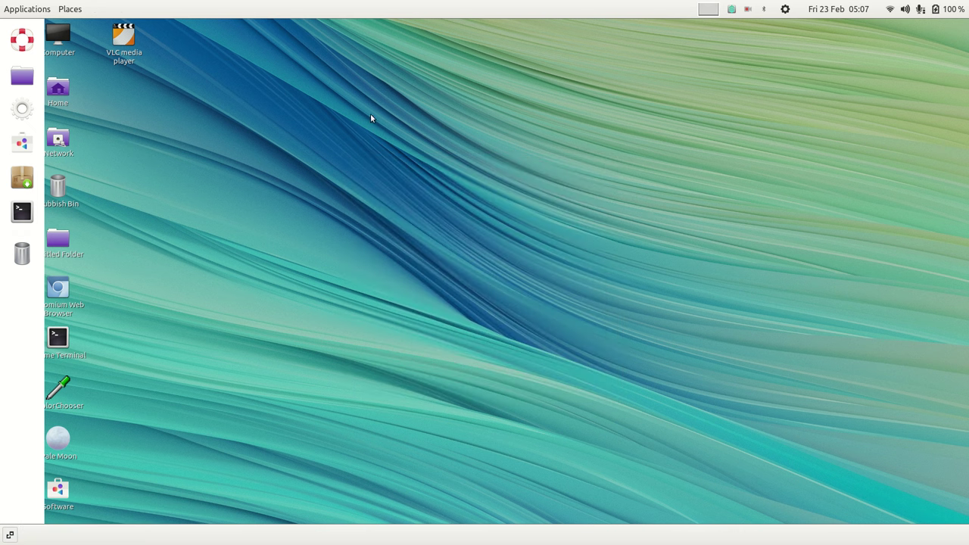
Step: Launch Run from the Other category of the Applications menu
left_click(25, 12)
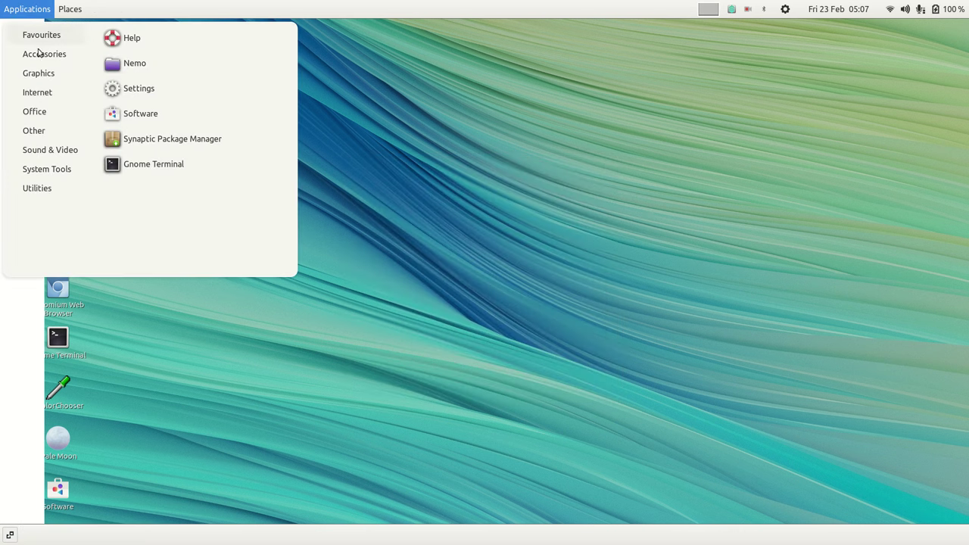
mouse_move(52, 128)
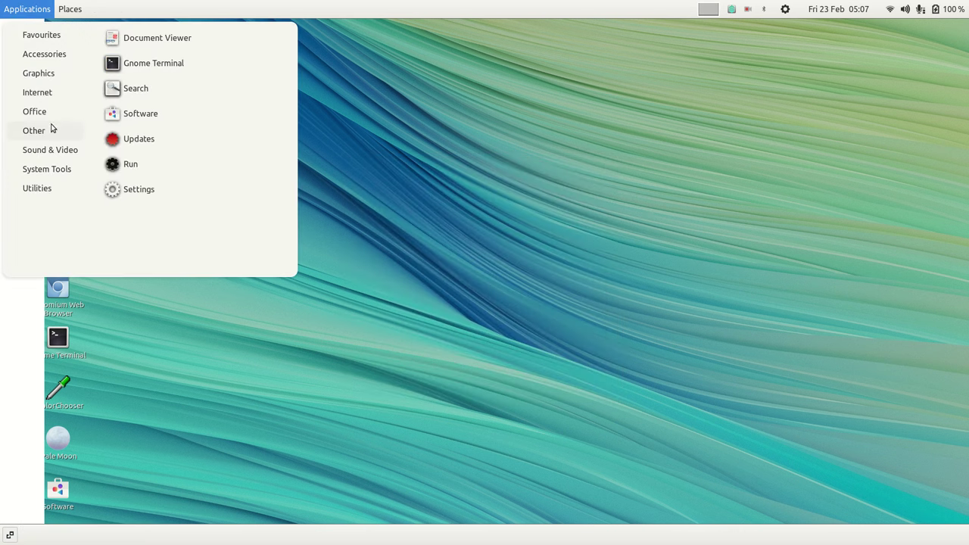
left_click(141, 166)
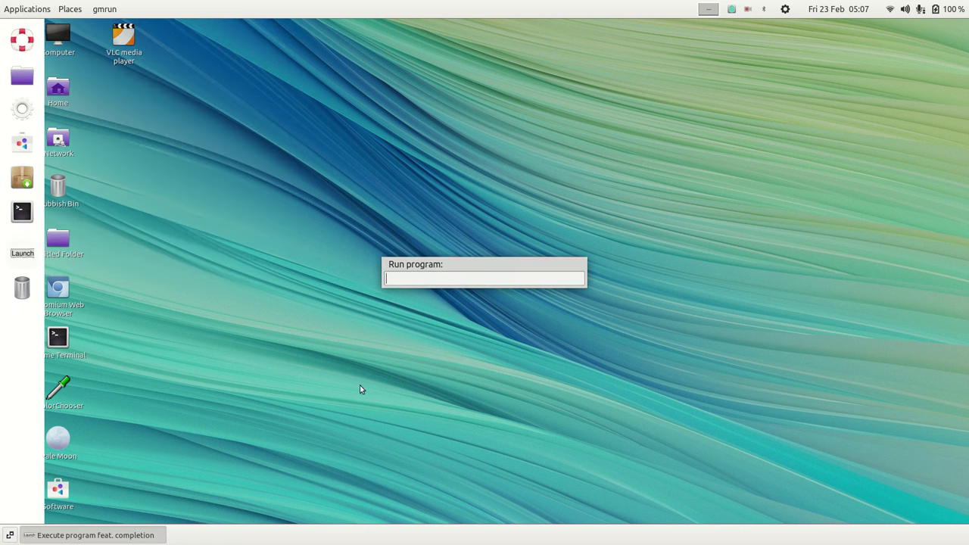
Step: Close the Run program prompt and launch Search from the Other category of the Applications menu
right_click(95, 542)
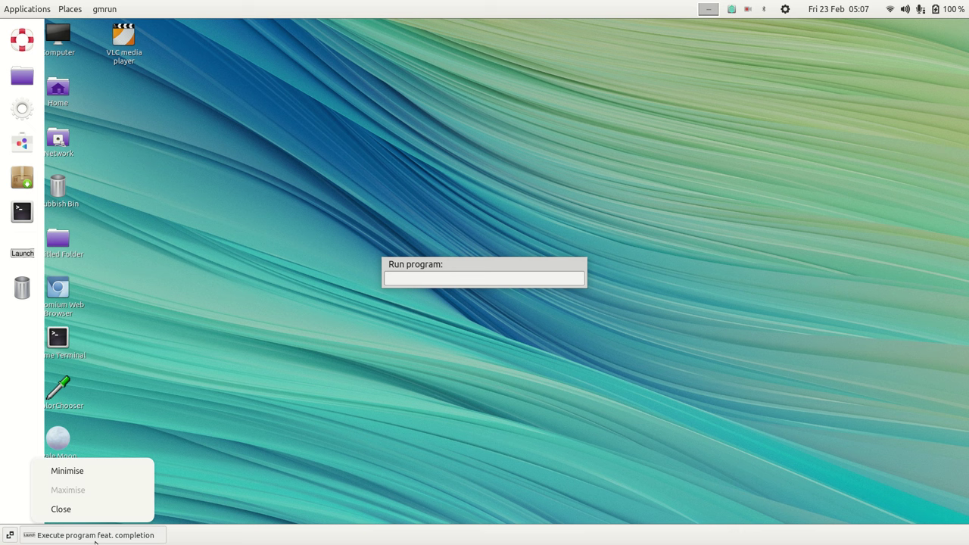
left_click(80, 510)
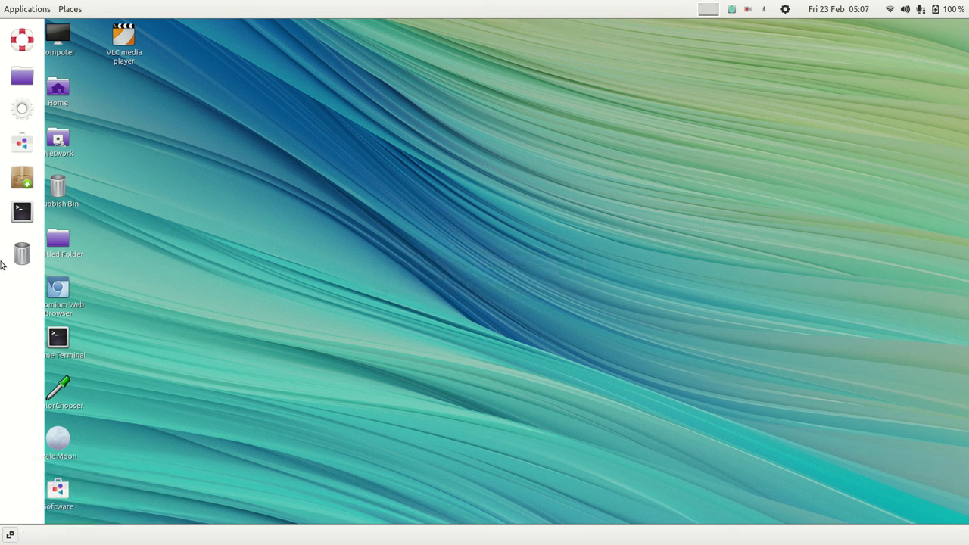
left_click(16, 15)
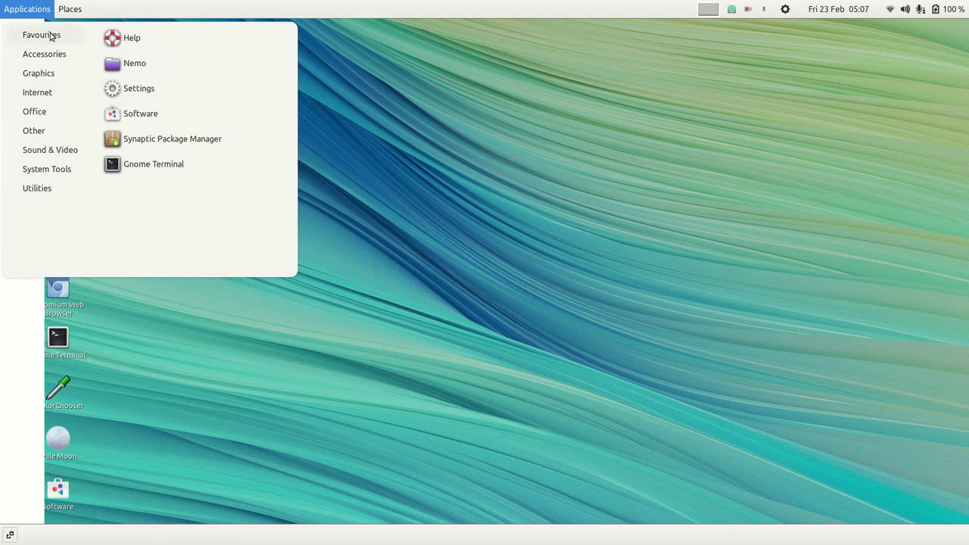
mouse_move(36, 99)
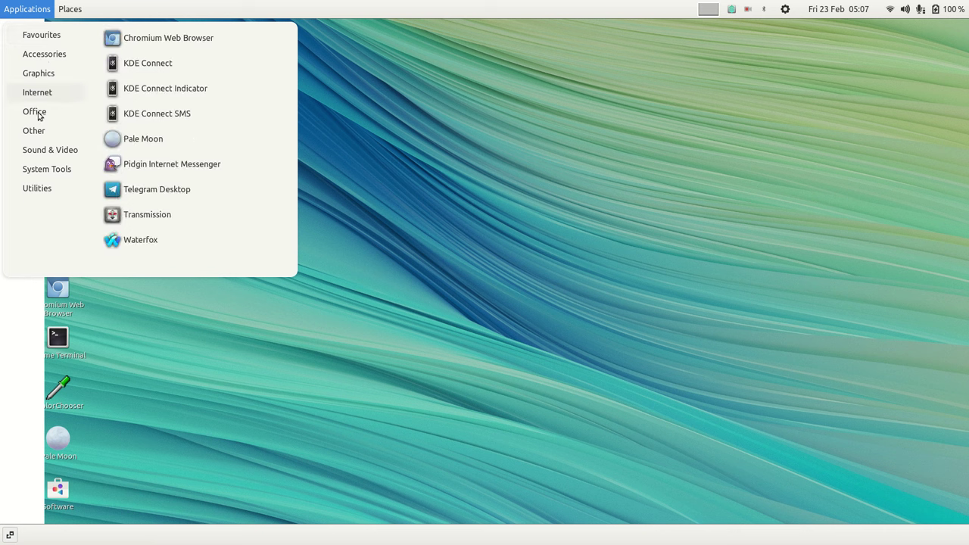
mouse_move(43, 134)
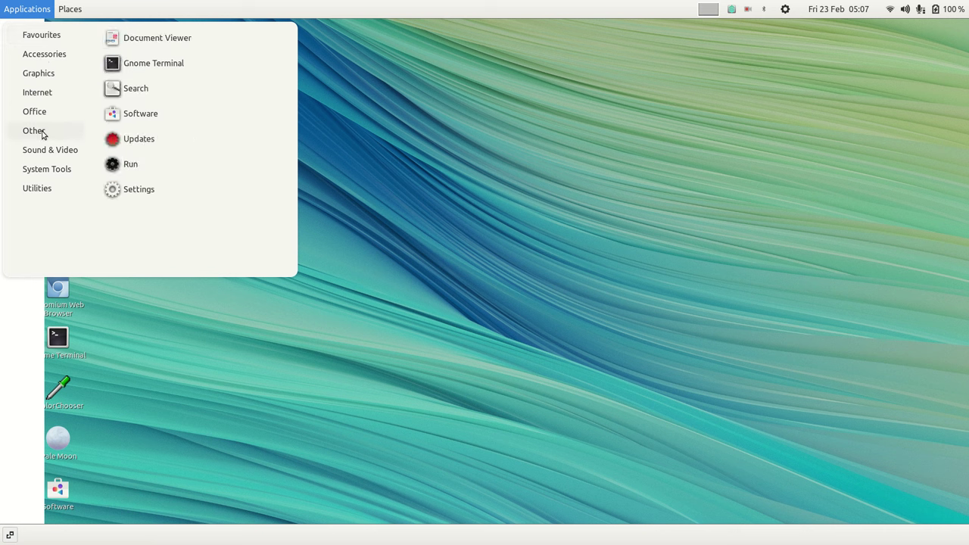
left_click(123, 91)
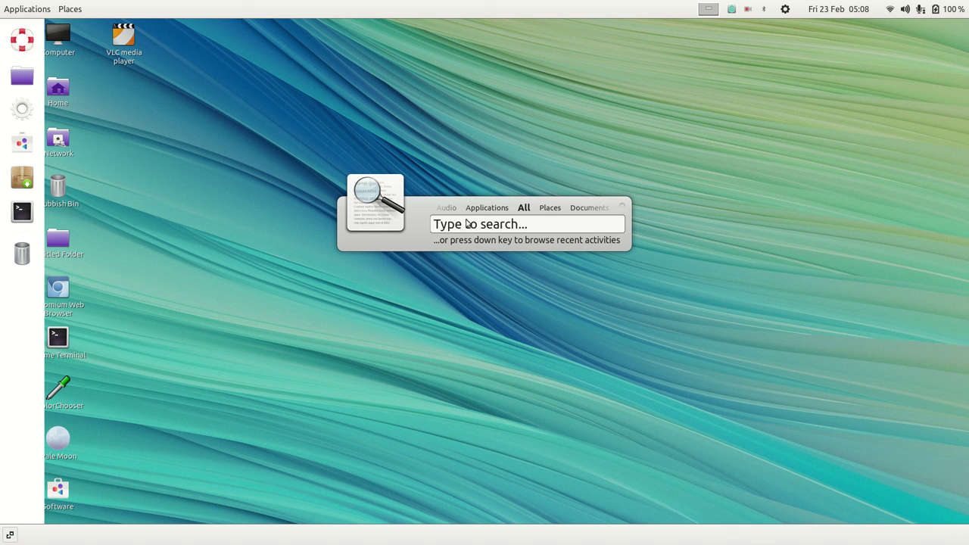
Step: Search for "paint", launch Gnome Paint Drawing Editor from the match, and close its window
type("pa")
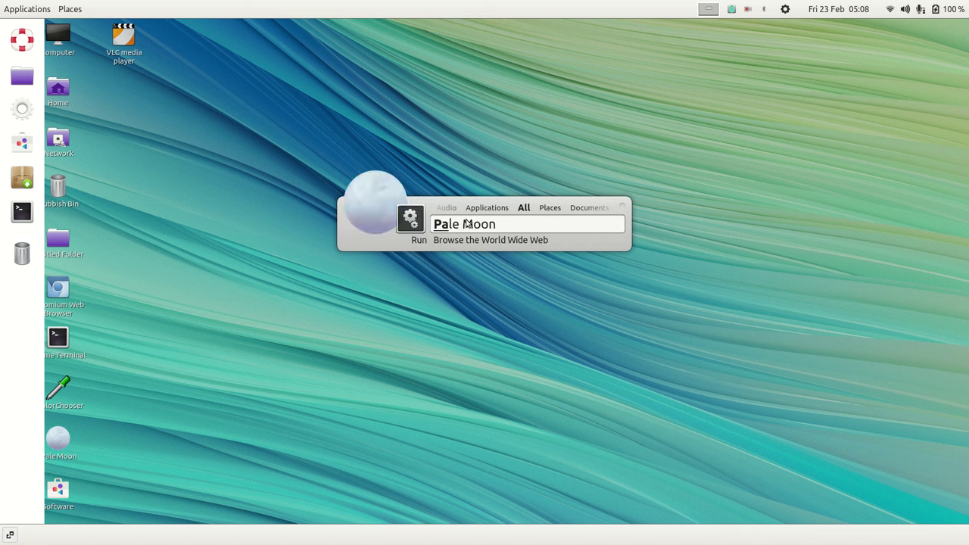
type("int Drawing Editor")
key("Return")
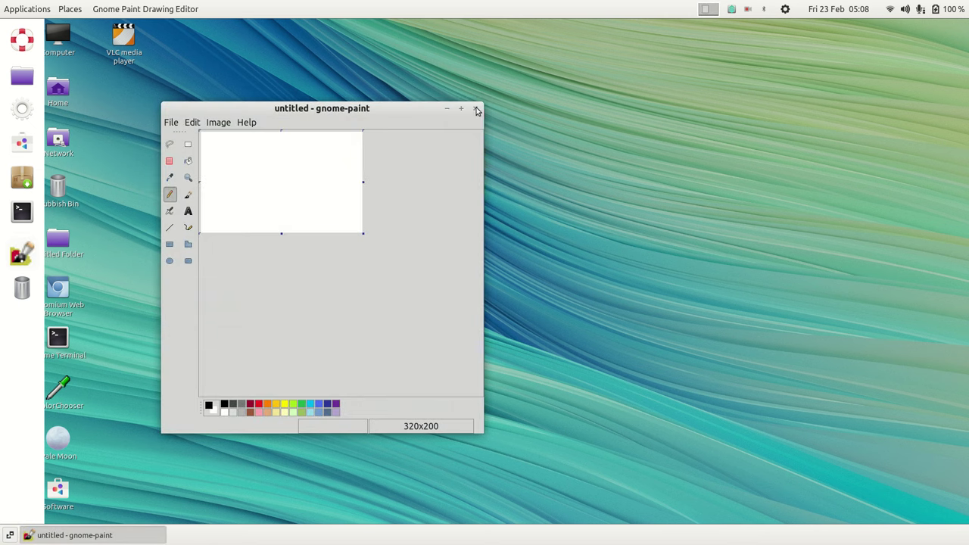
left_click(475, 108)
Step: Launch Text Editor from the Office category of the Applications menu and close it again
left_click(27, 9)
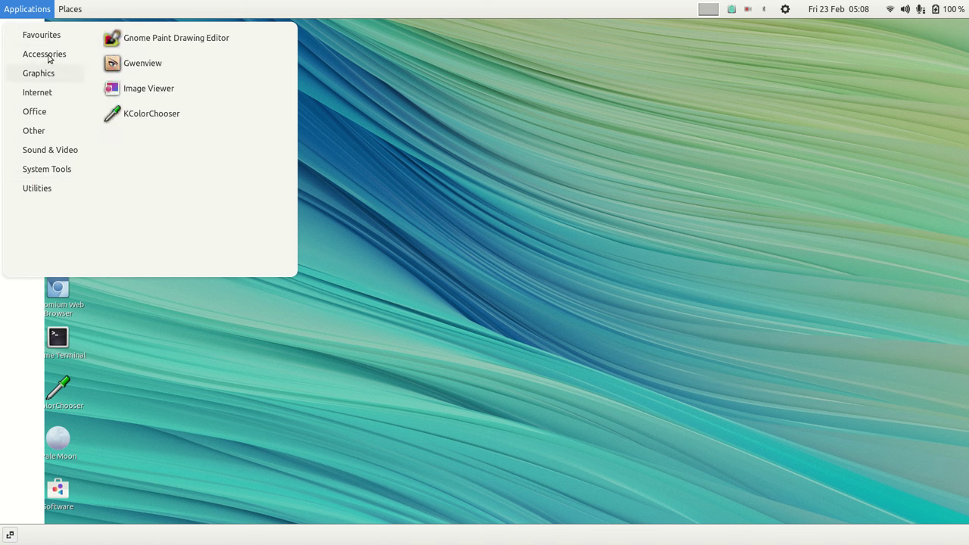
mouse_move(35, 113)
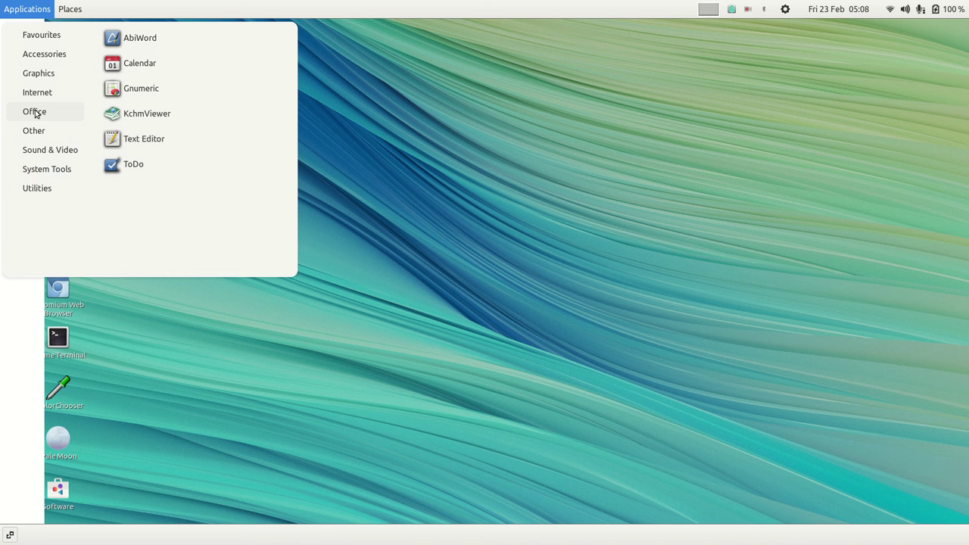
left_click(128, 138)
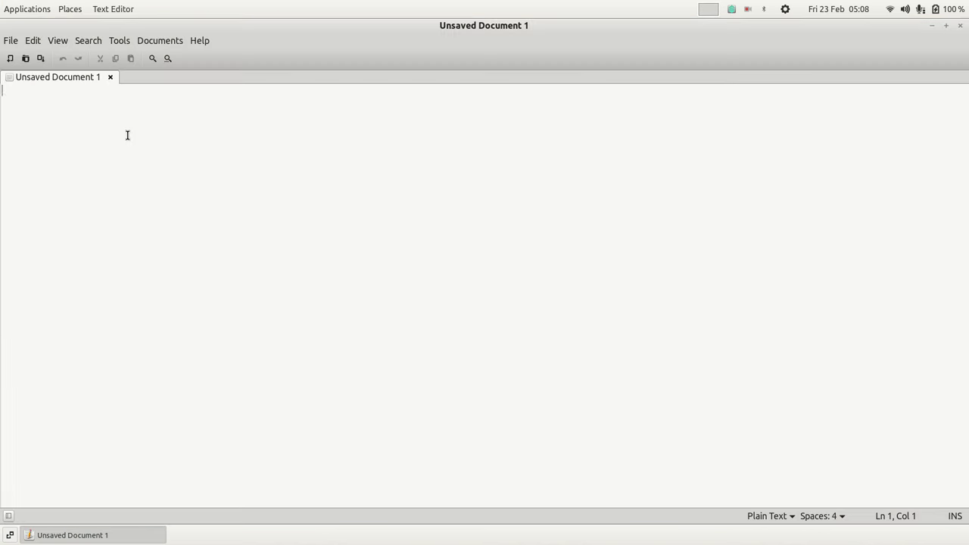
left_click(959, 26)
Step: Open Settings from the system menu, show the Wi-Fi, Network and Notifications pages in a maximised window, and close it
left_click(959, 10)
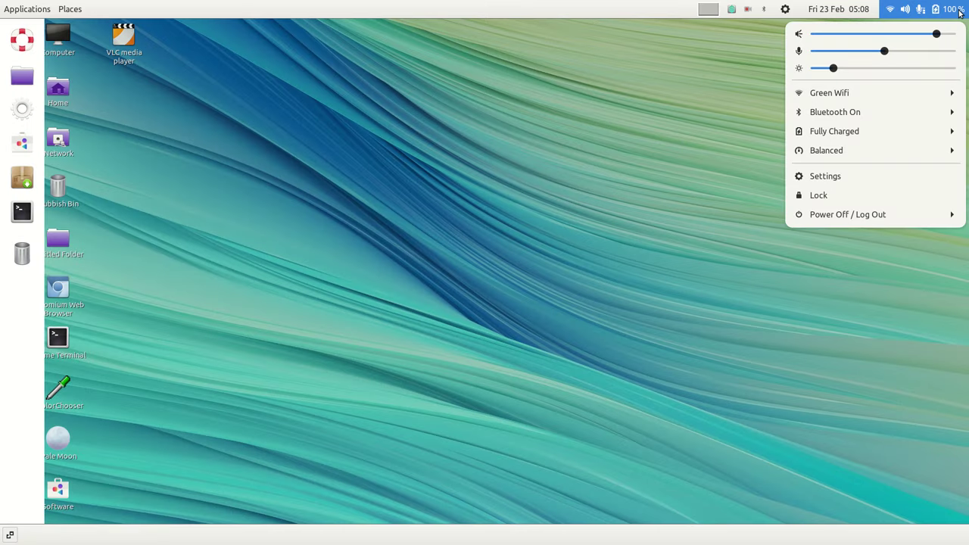
left_click(831, 180)
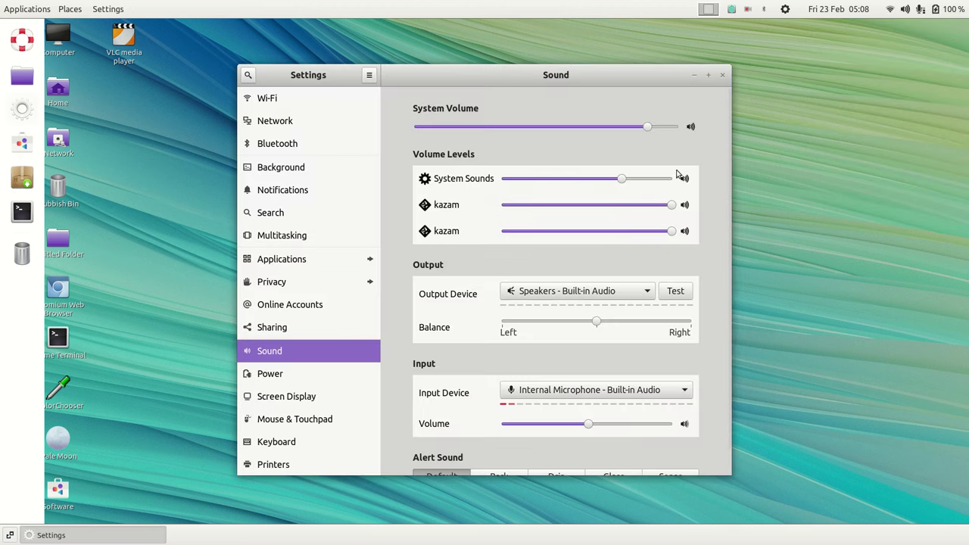
left_click(708, 75)
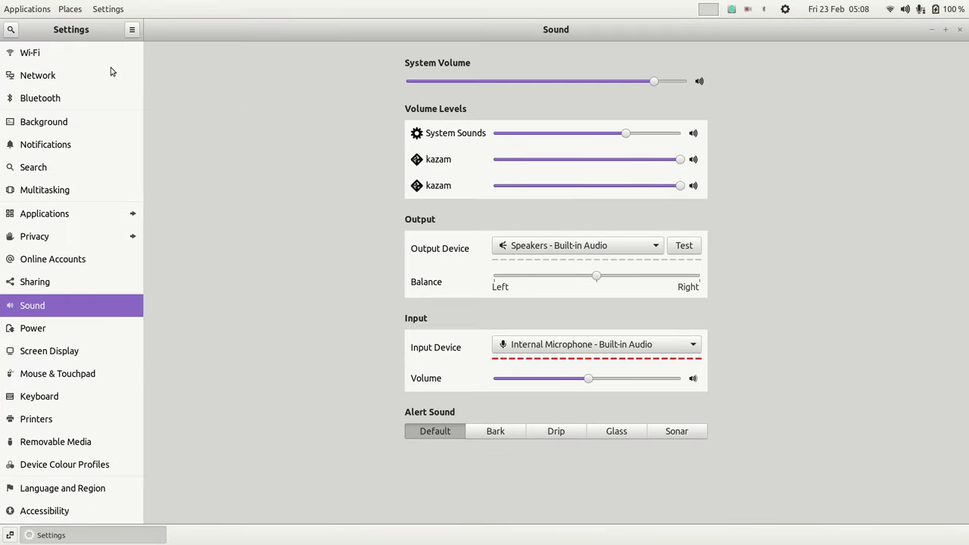
left_click(15, 53)
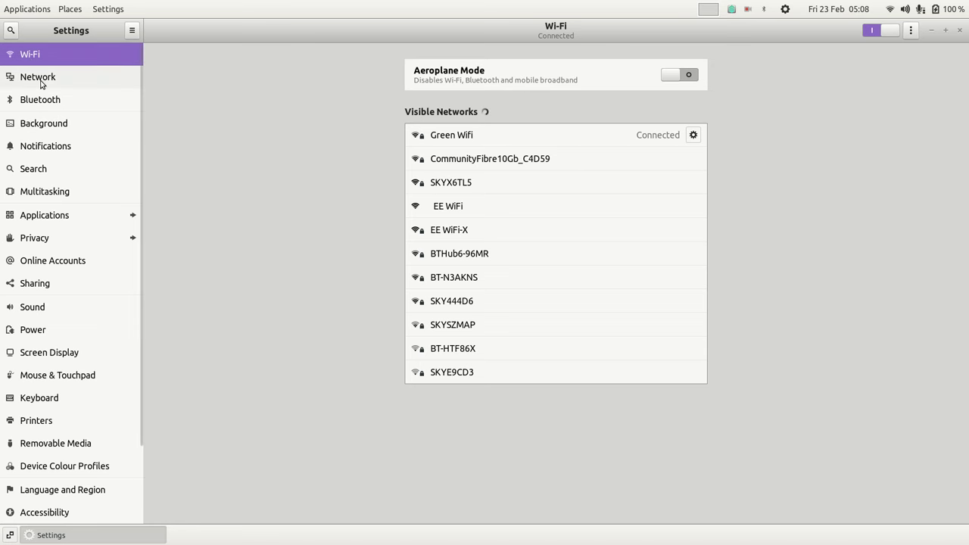
left_click(38, 78)
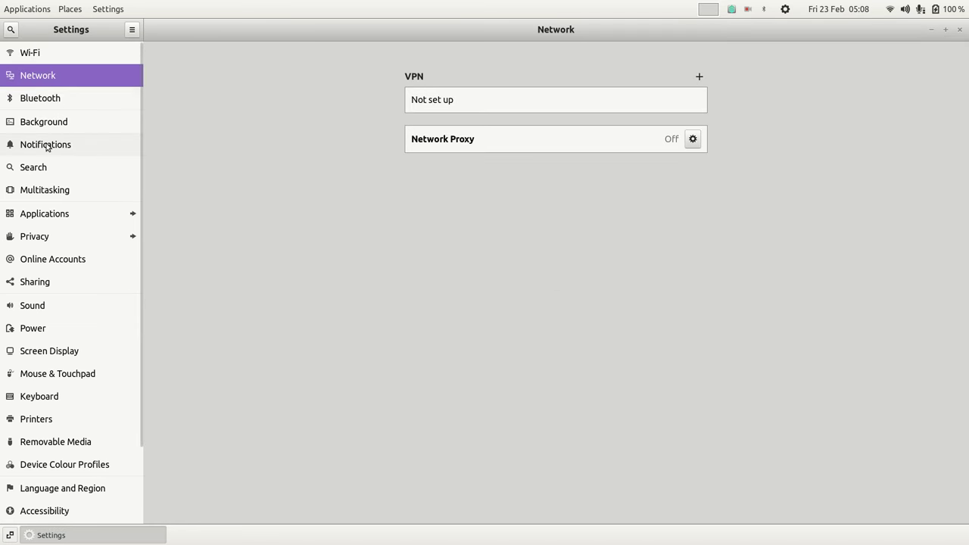
left_click(45, 145)
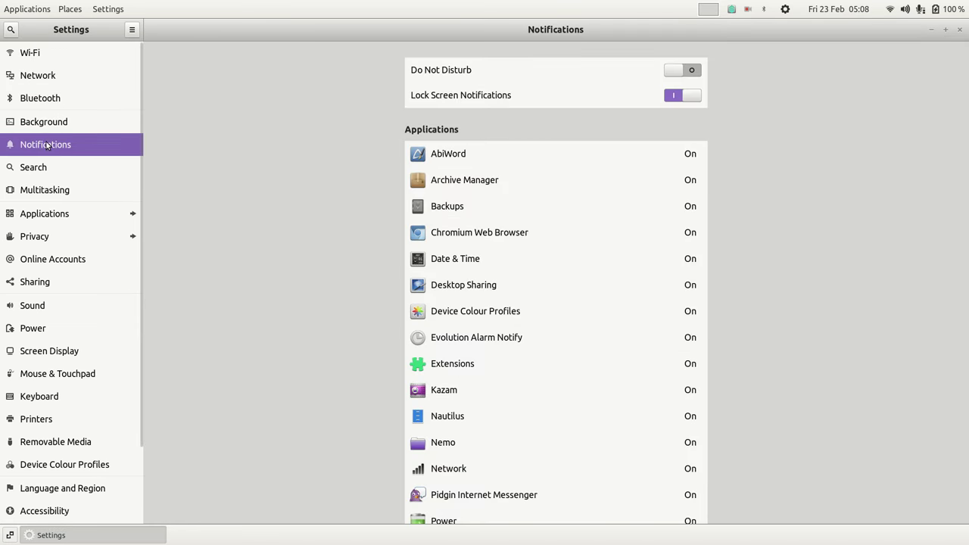
left_click(959, 30)
Step: Open Desktop Settings through the desktop's Customise option and set Desktop Layout to "No desktop icons"
right_click(324, 113)
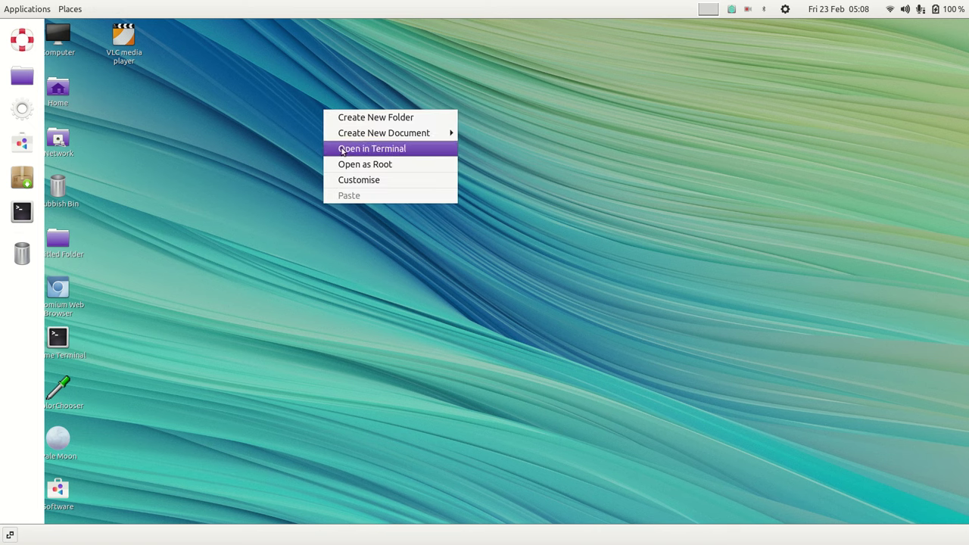
left_click(352, 181)
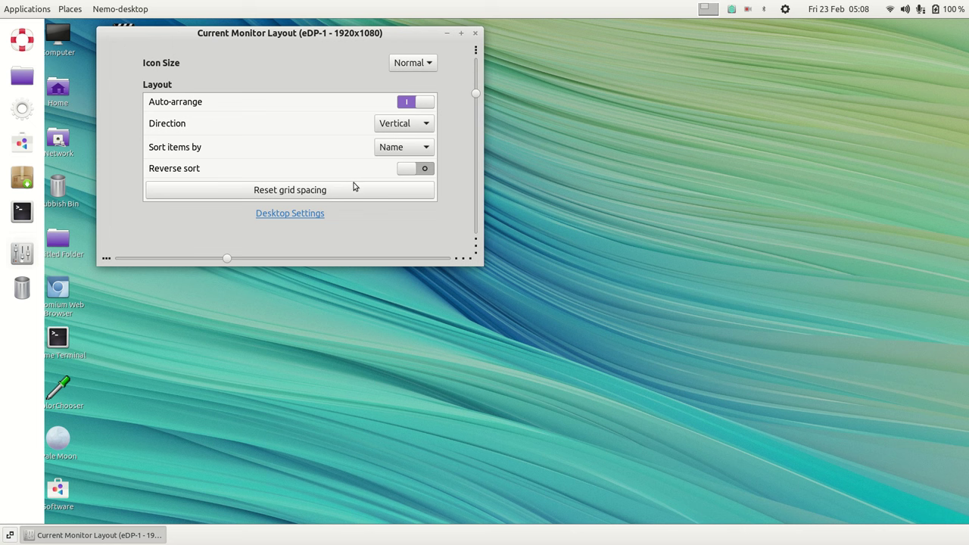
left_click(299, 215)
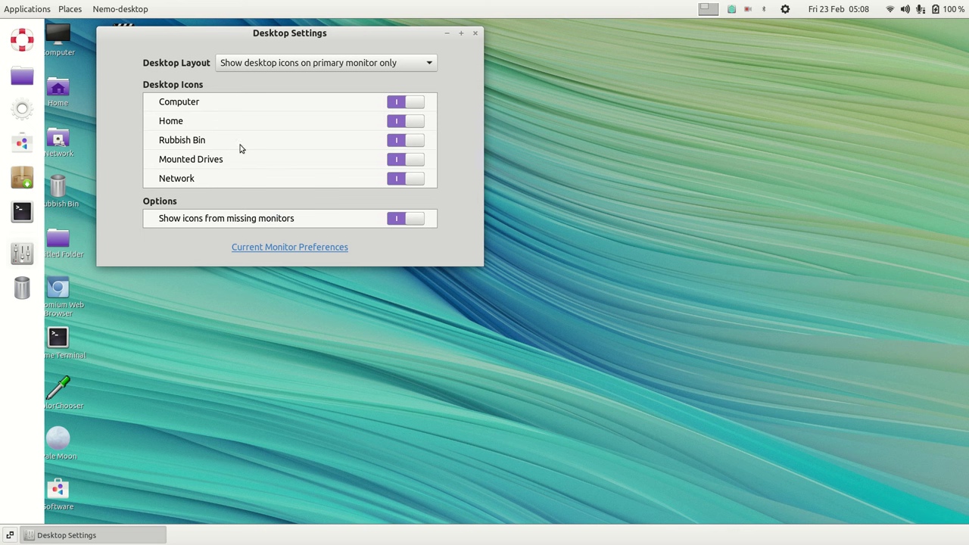
left_click(434, 67)
left_click(413, 47)
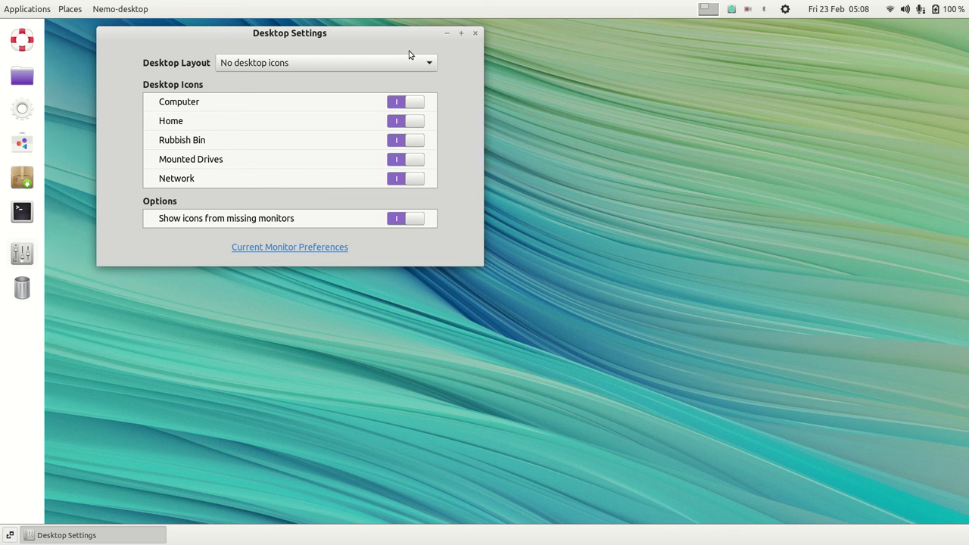
Step: Set Desktop Layout to "Show desktop icons on primary monitor only" and close the settings window
left_click(315, 162)
left_click(432, 69)
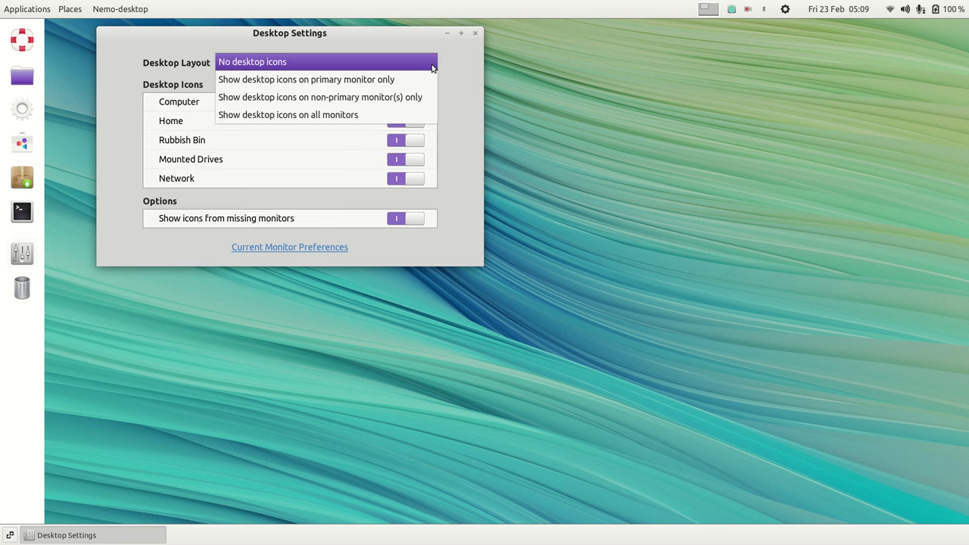
left_click(426, 79)
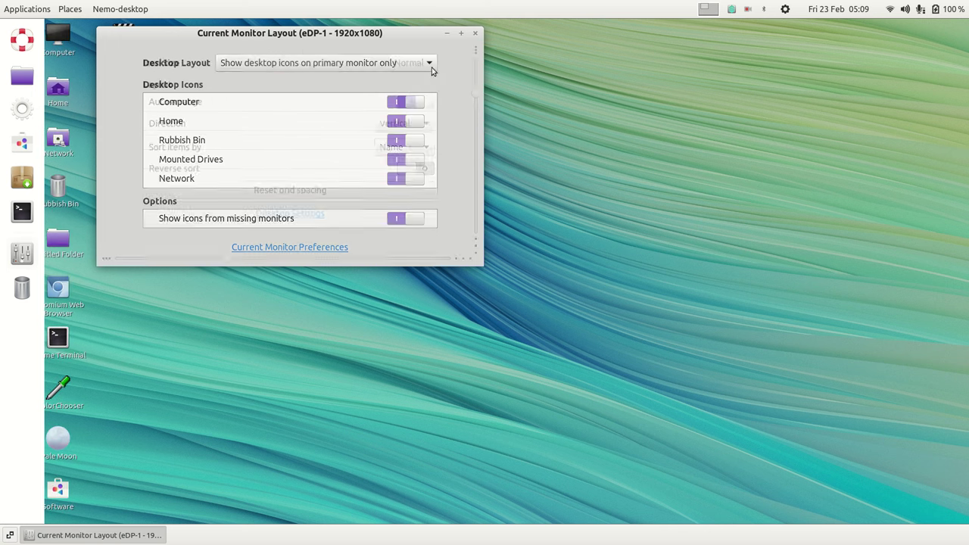
left_click(476, 35)
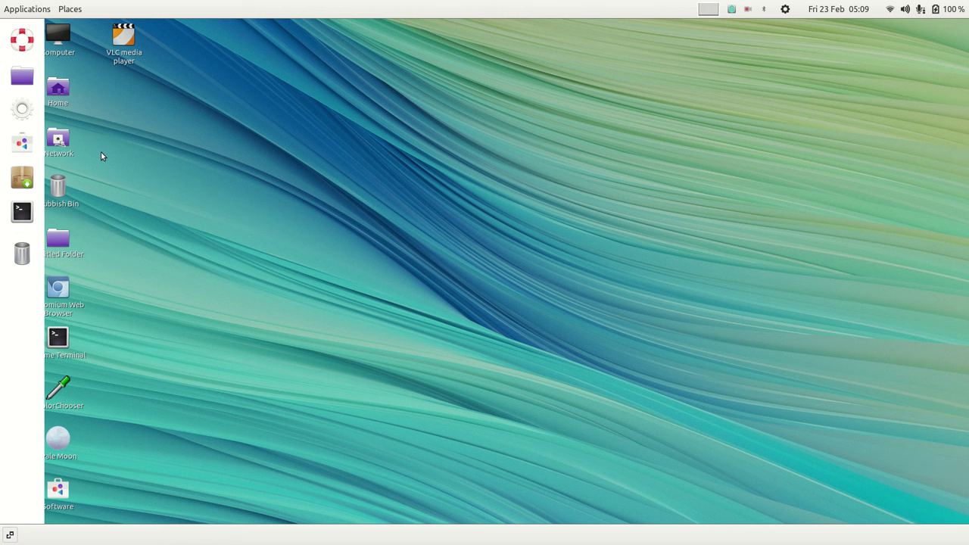
Step: Show the Rubbish Bin from the dock and close it, and do the same with Software in a maximised window
left_click(21, 252)
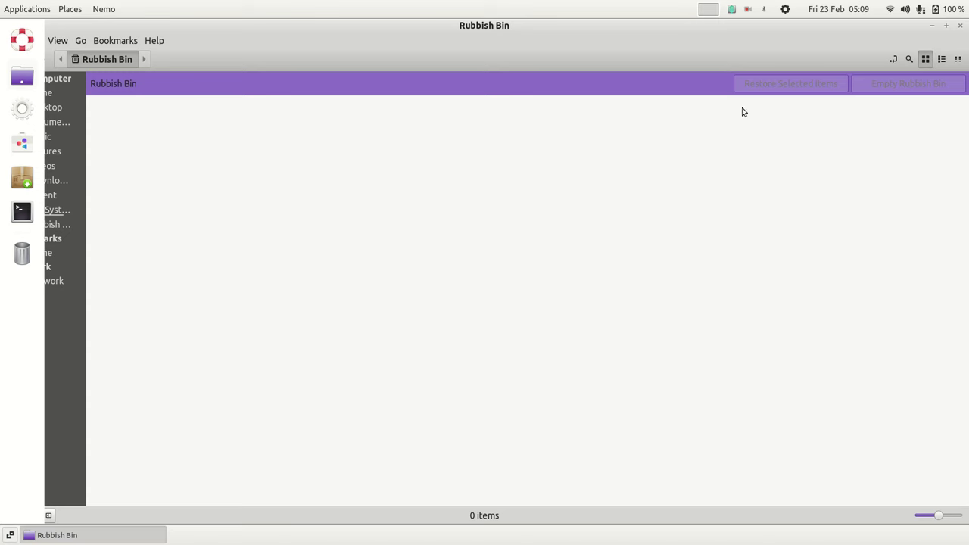
left_click(961, 27)
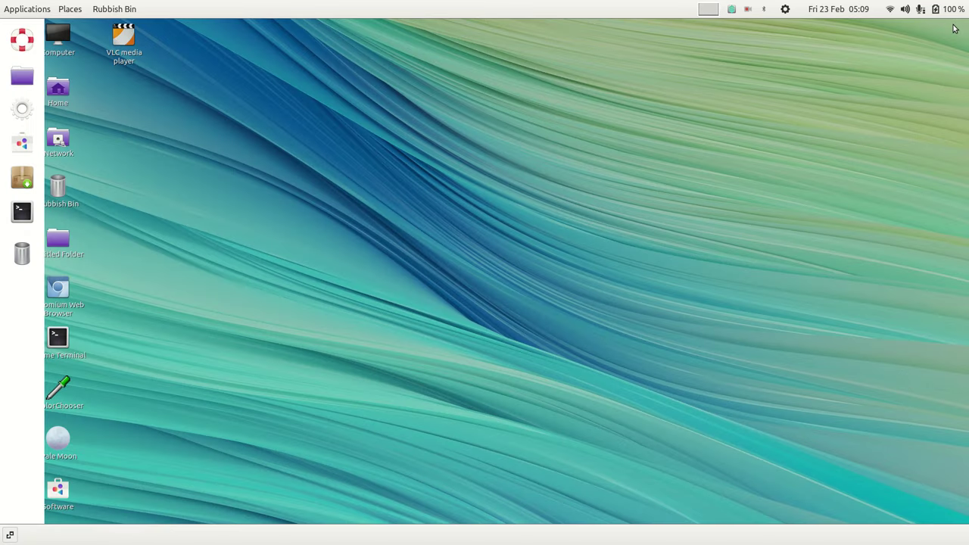
left_click(21, 144)
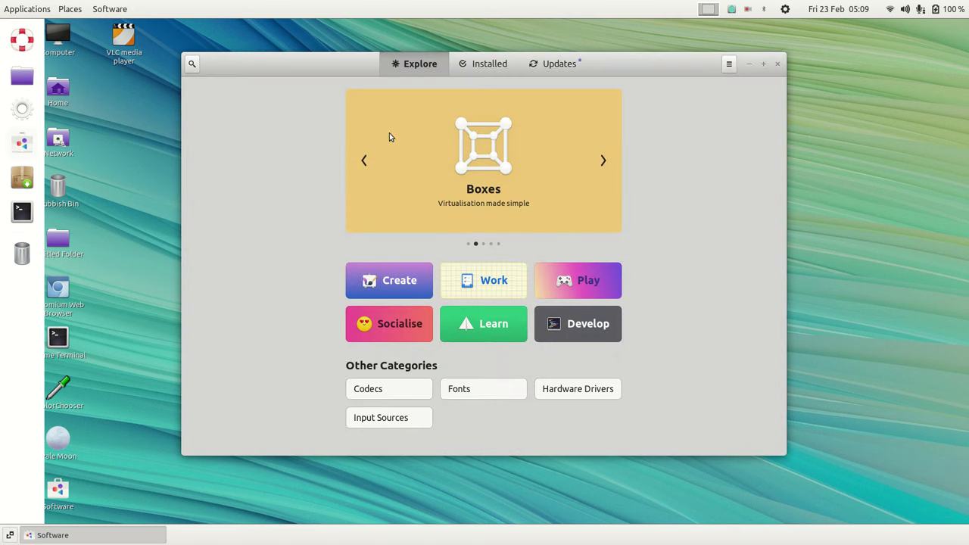
left_click(762, 64)
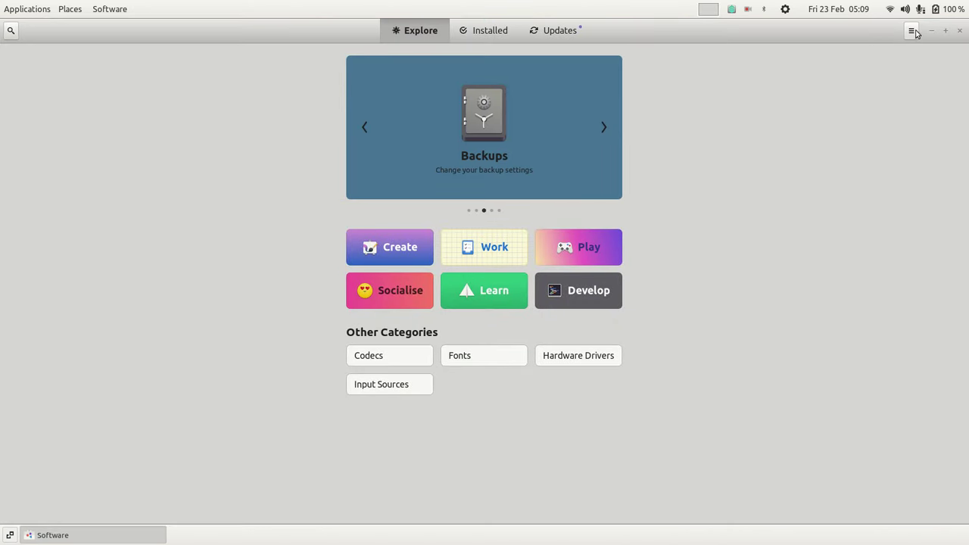
left_click(960, 34)
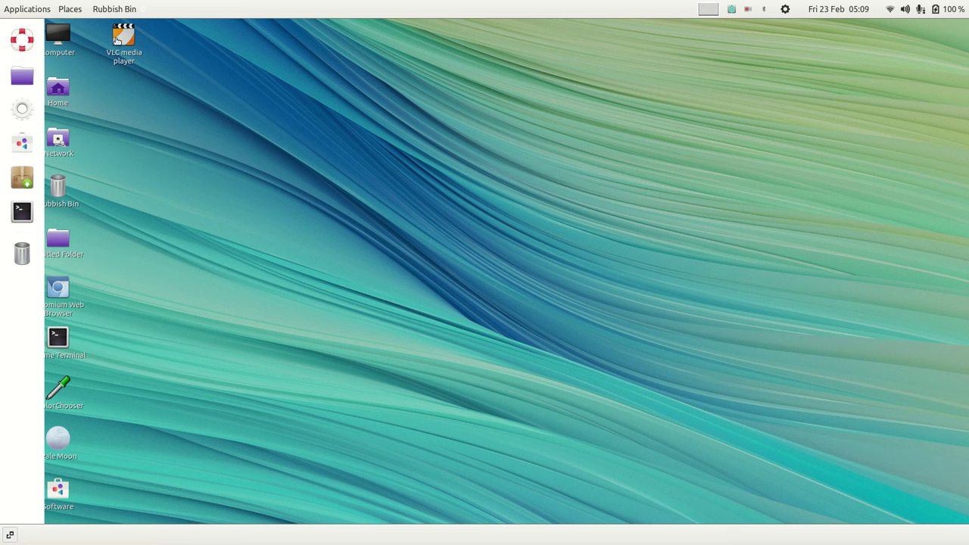
Step: Set the desktop background to the white blossom picture in Settings and close the window
left_click(23, 108)
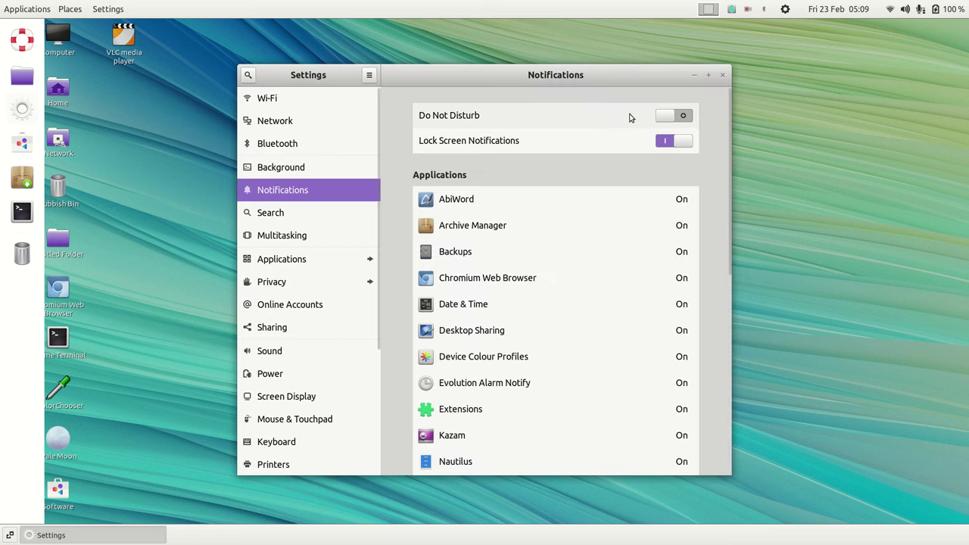
left_click(290, 171)
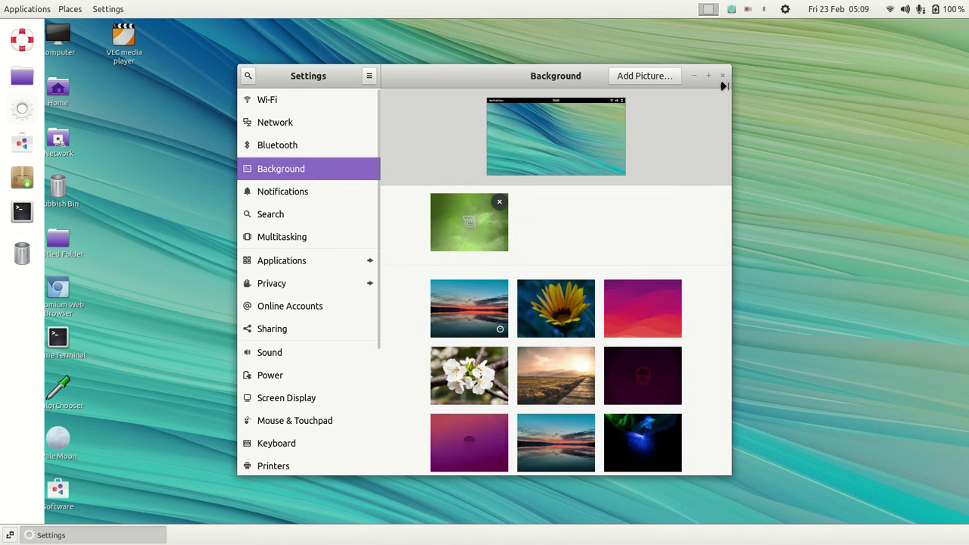
left_click(710, 78)
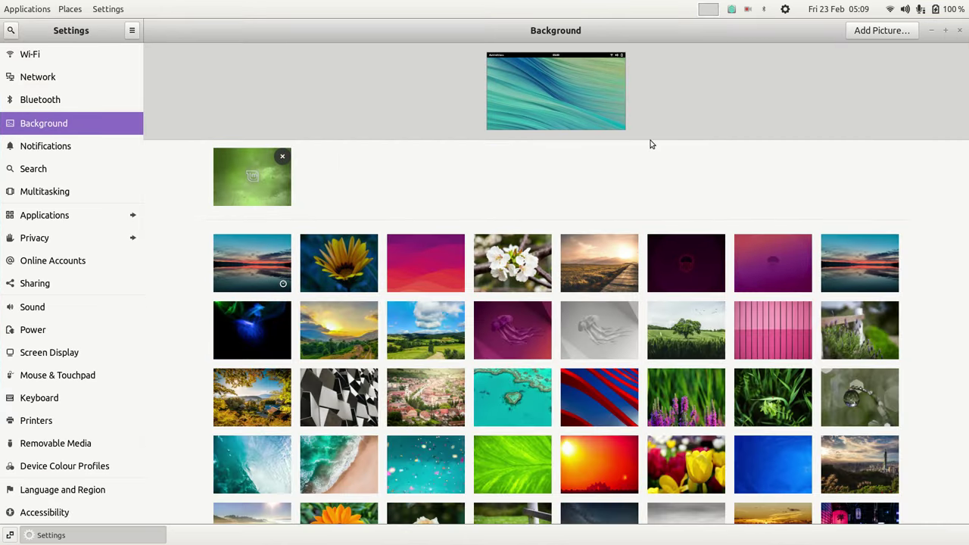
scroll(649, 145, "down", 2)
scroll(649, 145, "down", 1)
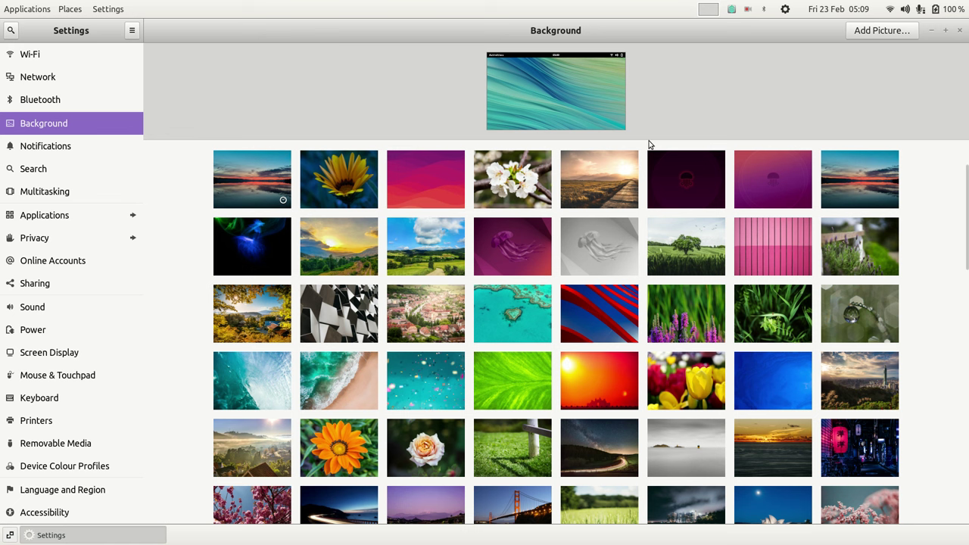
left_click(515, 182)
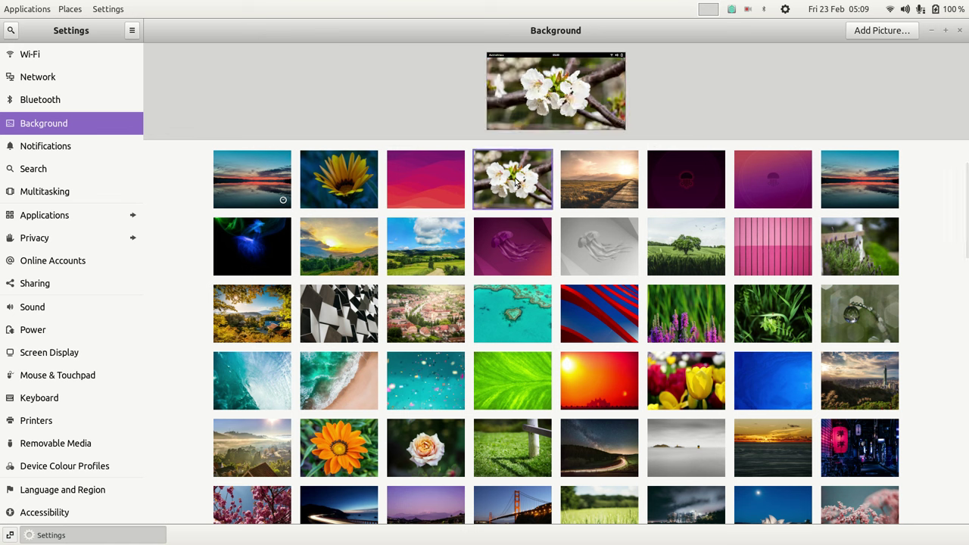
left_click(960, 31)
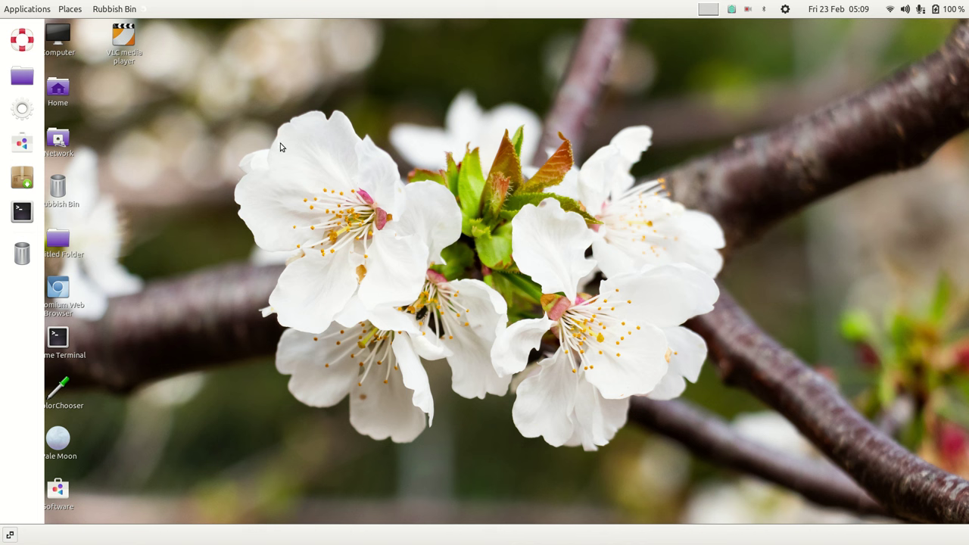
Step: Find dconf Editor with the Search tool using "dc", launch it and accept the caution dialogue
left_click(33, 14)
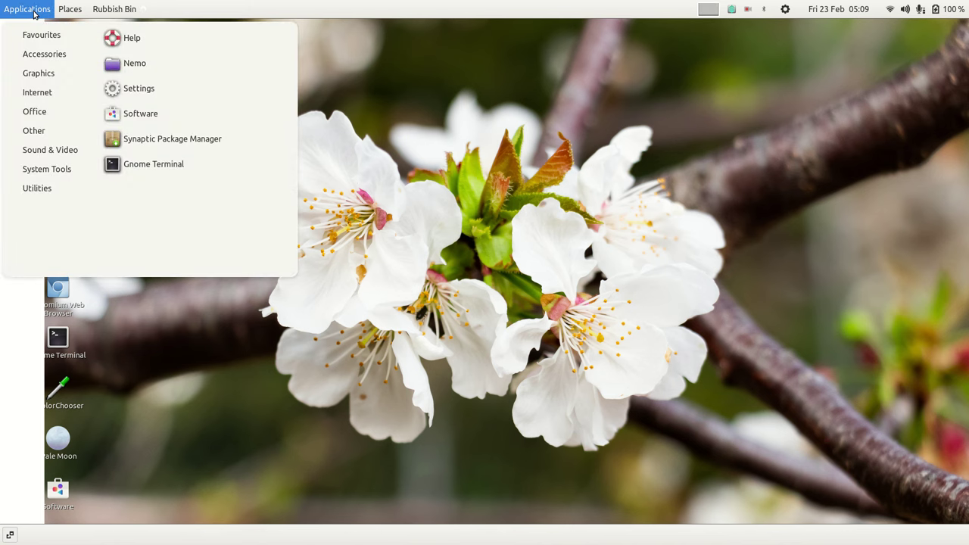
mouse_move(45, 134)
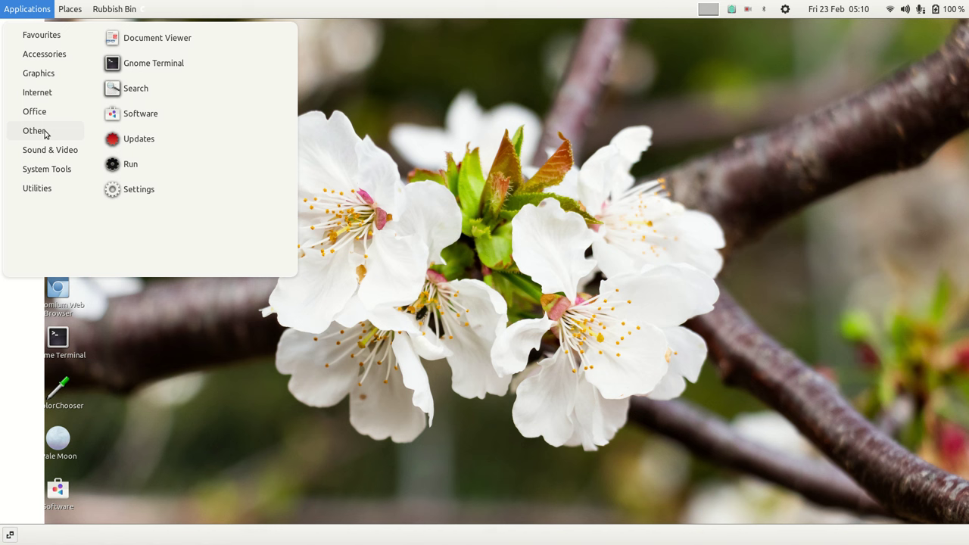
left_click(128, 92)
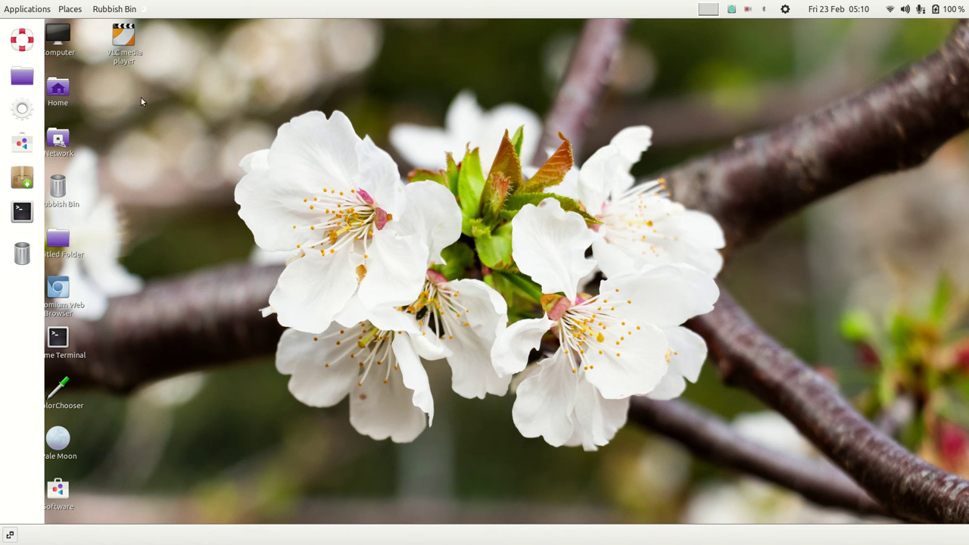
left_click(17, 10)
mouse_move(36, 131)
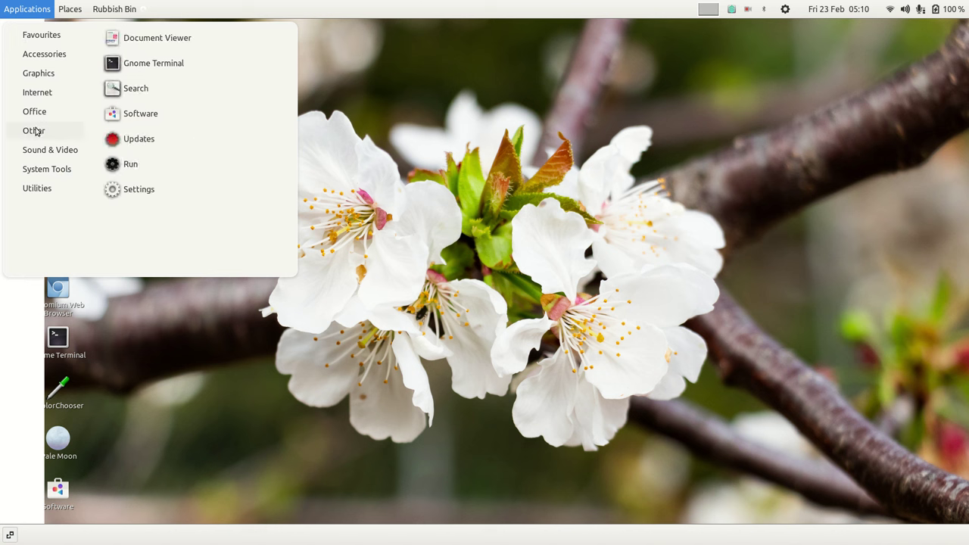
left_click(134, 91)
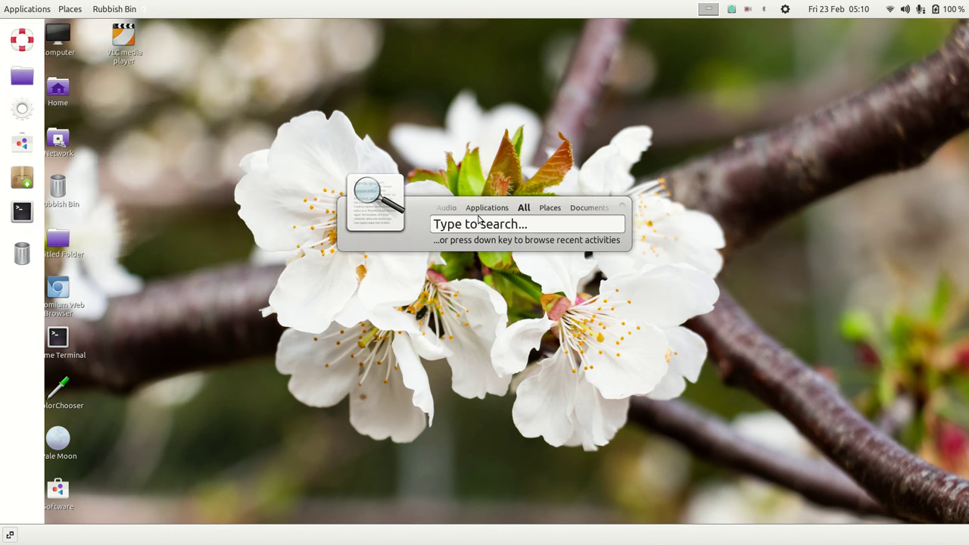
type("dc")
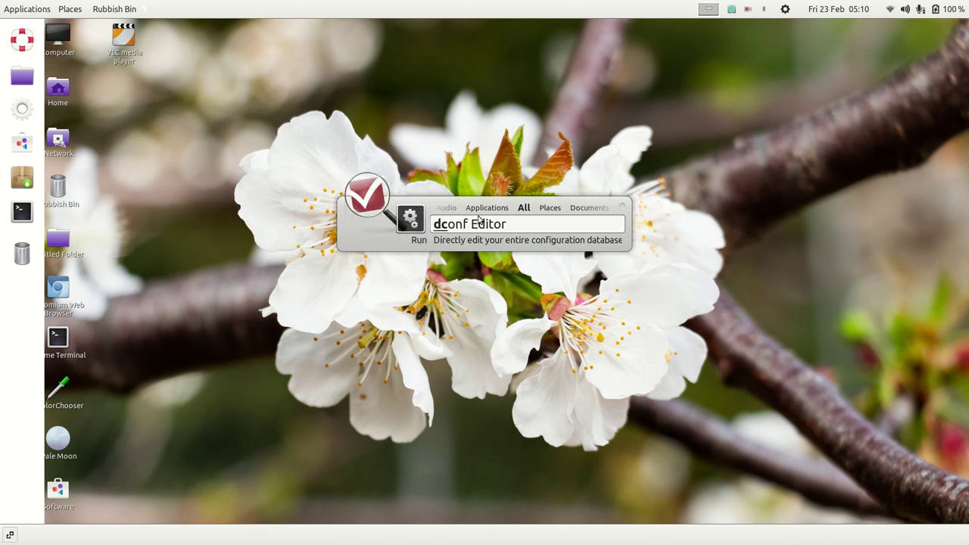
key("Return")
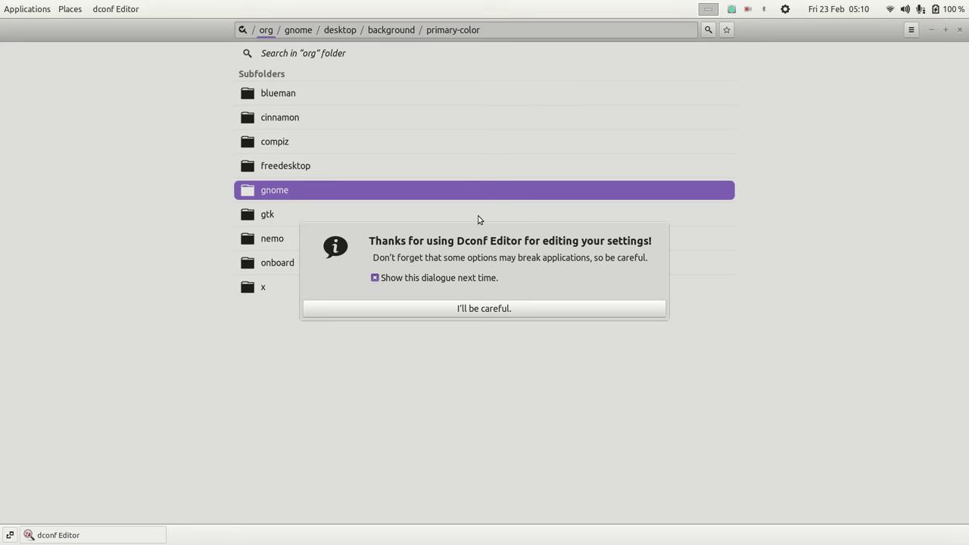
left_click(500, 309)
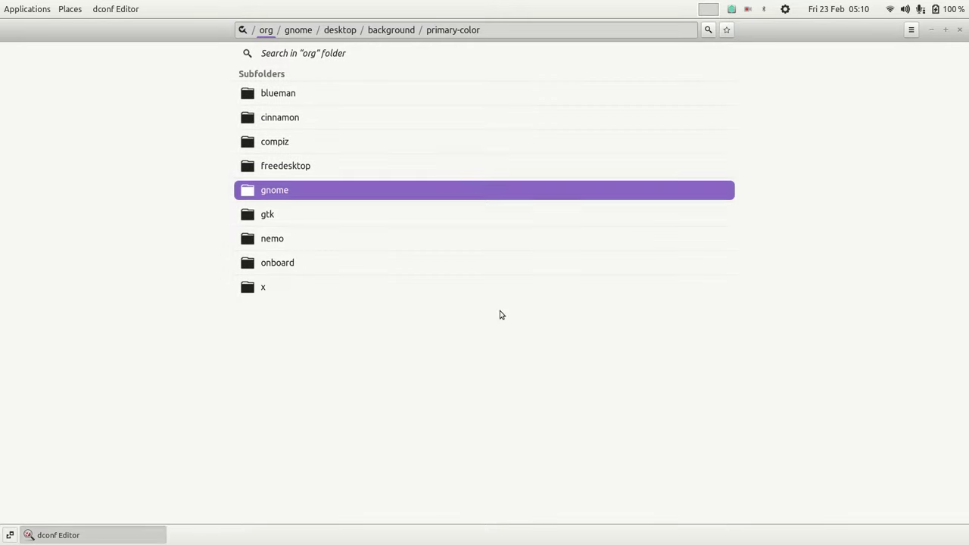
Step: View the primary-color key under org/gnome/desktop/background in dconf Editor and close the window
left_click(381, 32)
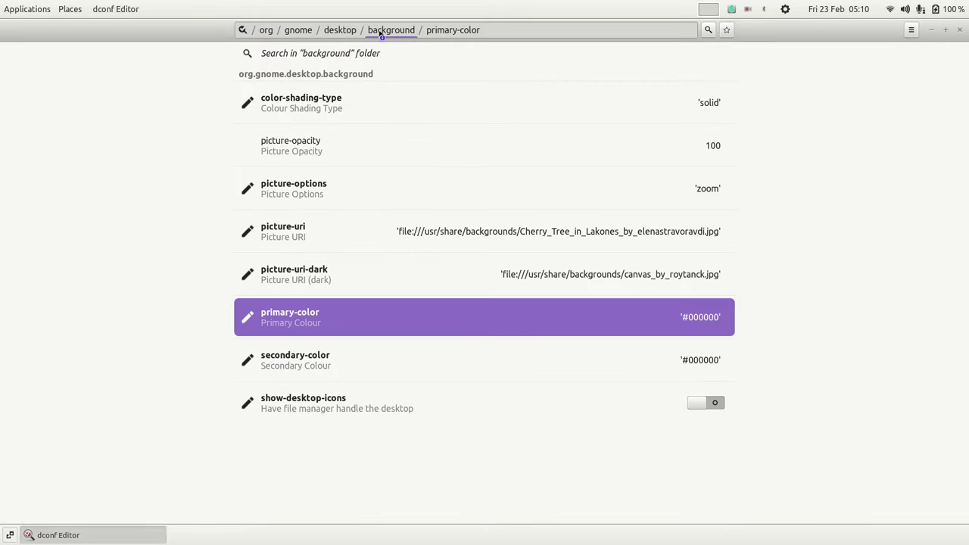
left_click(552, 318)
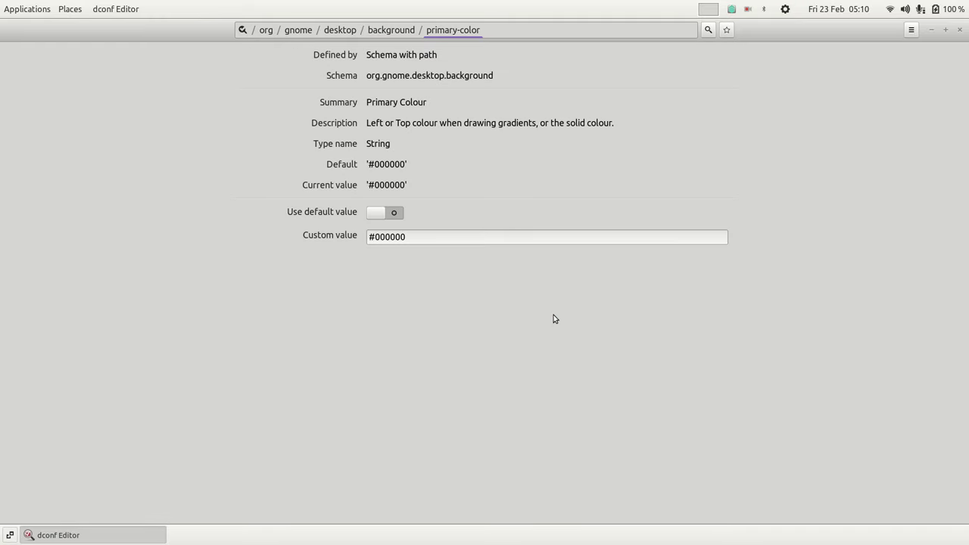
left_click(960, 29)
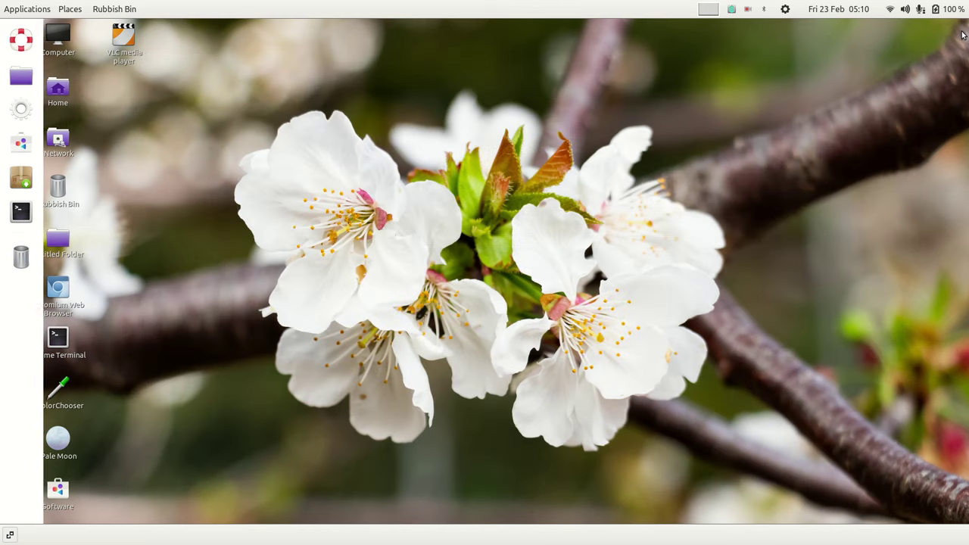
Step: Launch Tweaks from the Utilities applications and show its Appearance settings
left_click(29, 10)
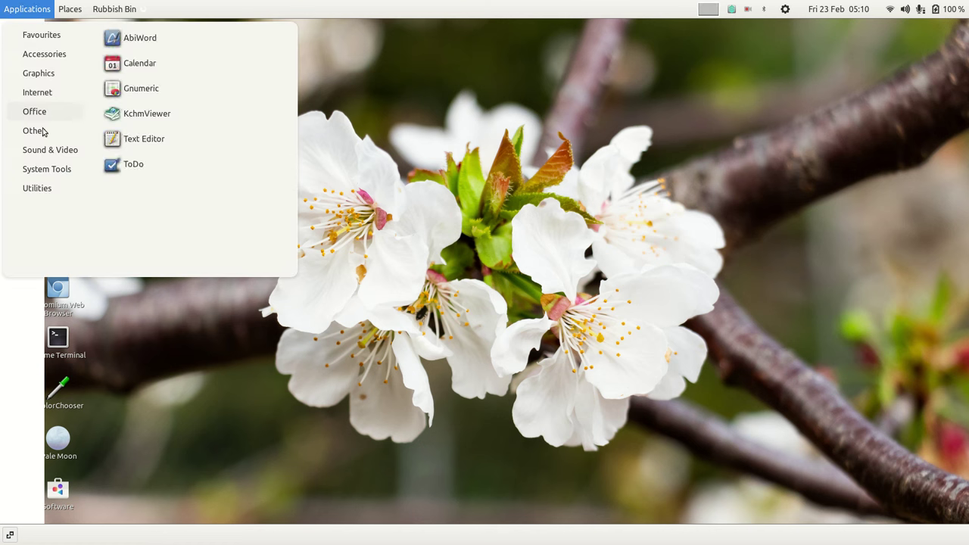
mouse_move(47, 155)
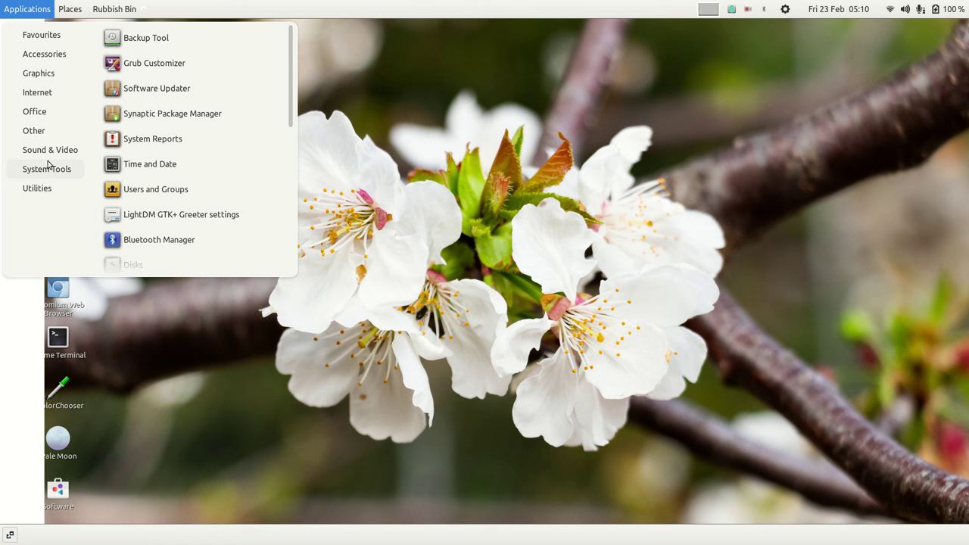
mouse_move(43, 195)
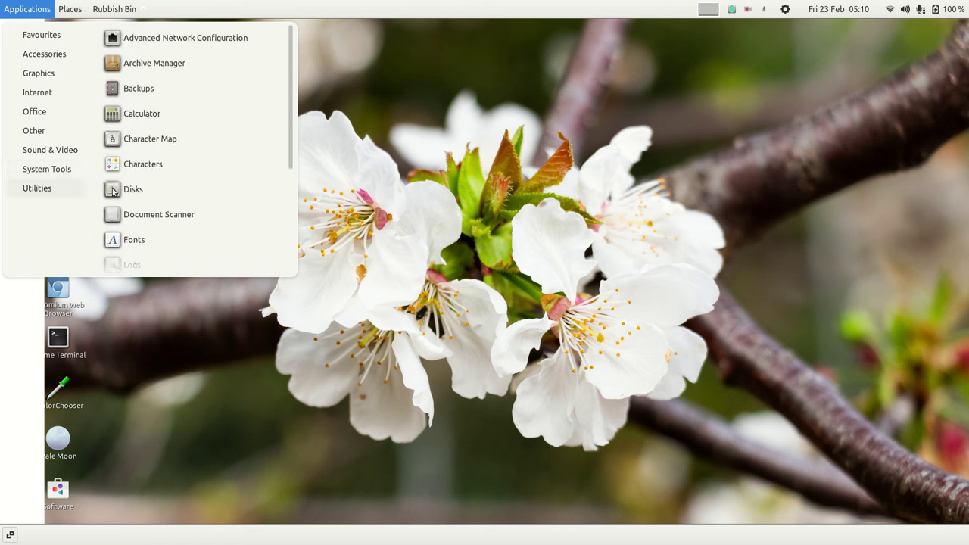
scroll(142, 168, "down", 5)
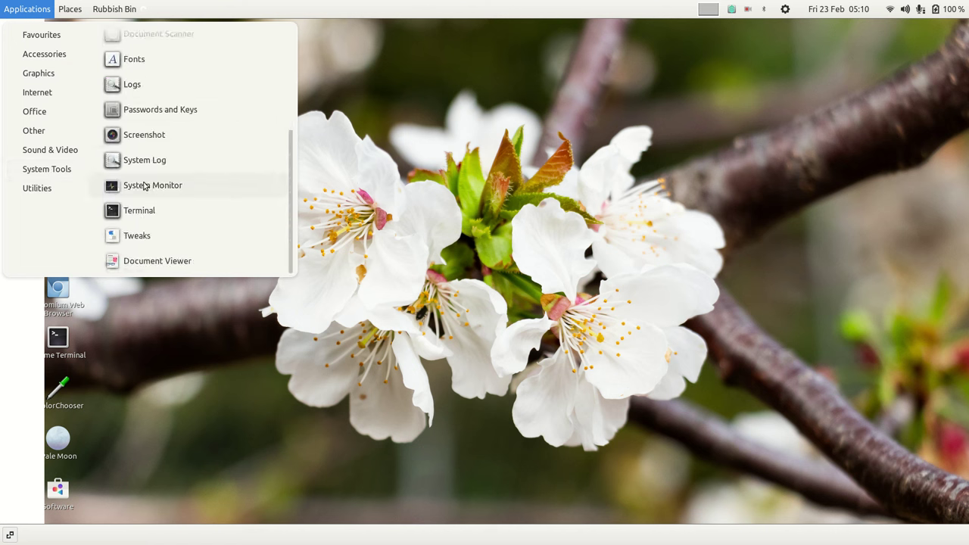
left_click(138, 235)
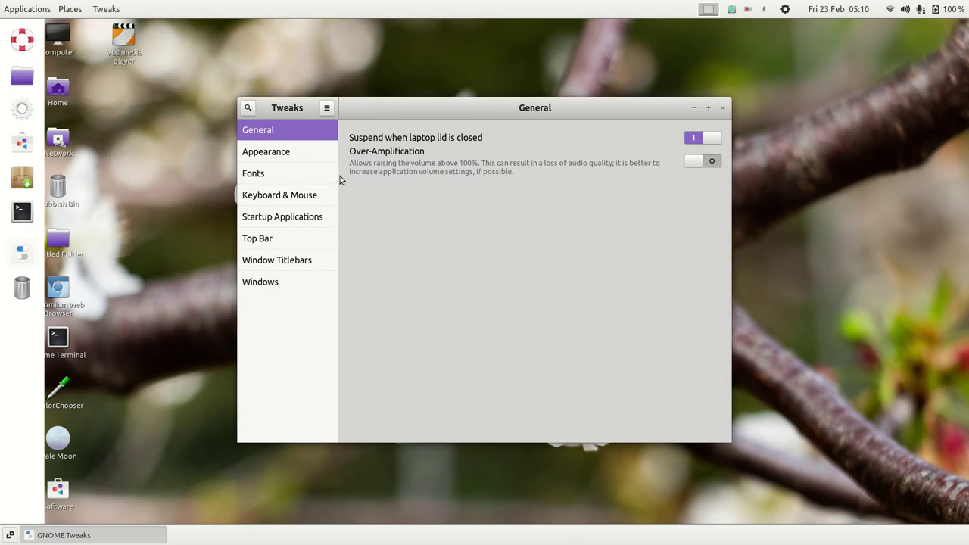
left_click(274, 152)
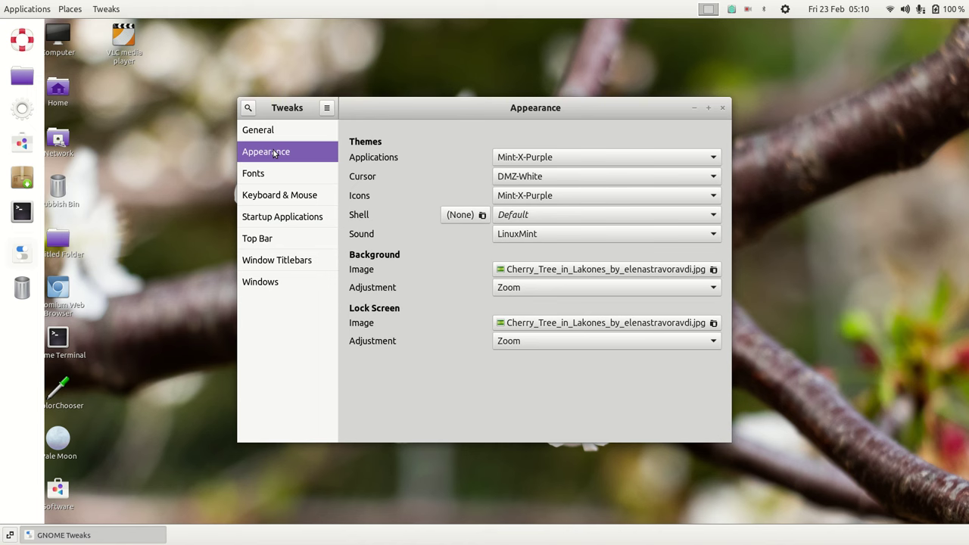
Step: Look through the available Applications themes and set the theme to Mint-Y-Pink
left_click(702, 156)
scroll(575, 217, "down", 2)
scroll(575, 216, "down", 5)
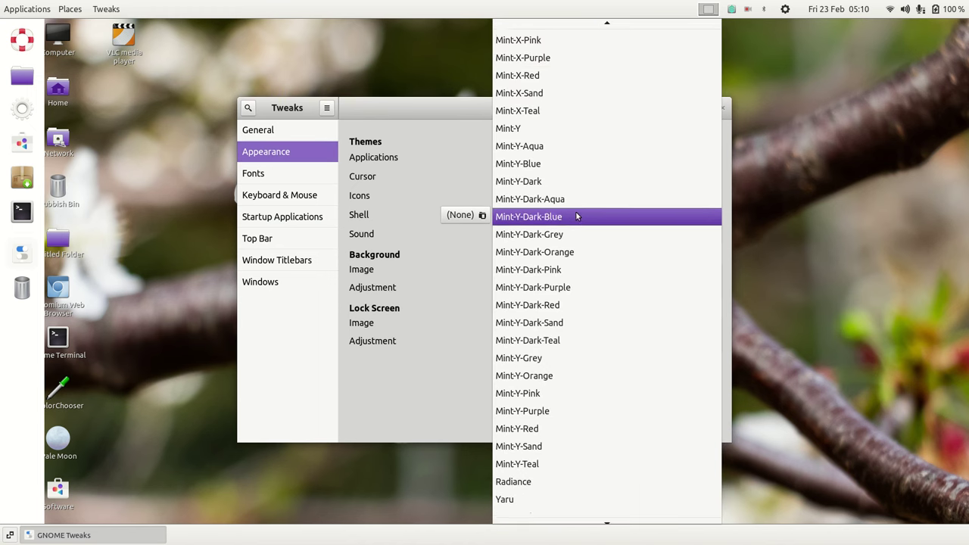
scroll(575, 215, "down", 2)
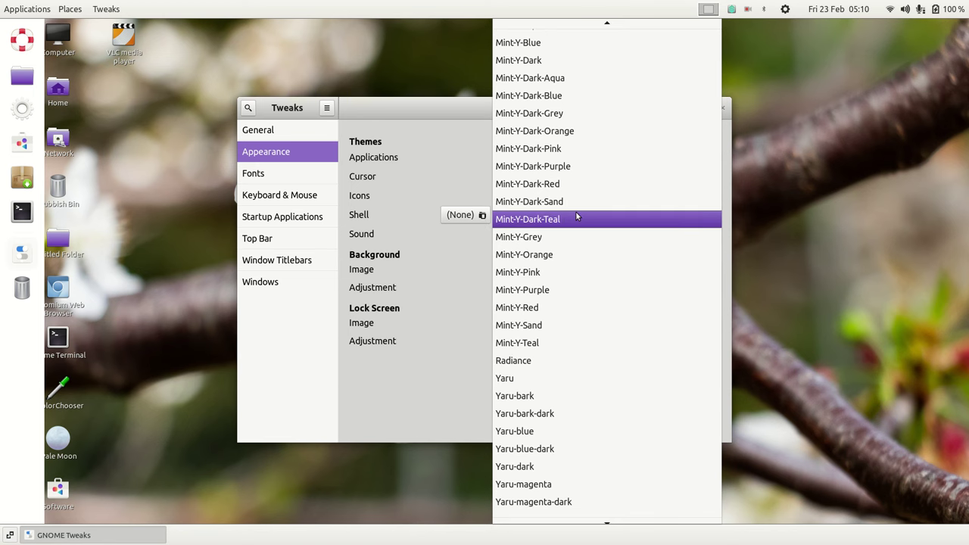
scroll(575, 216, "down", 6)
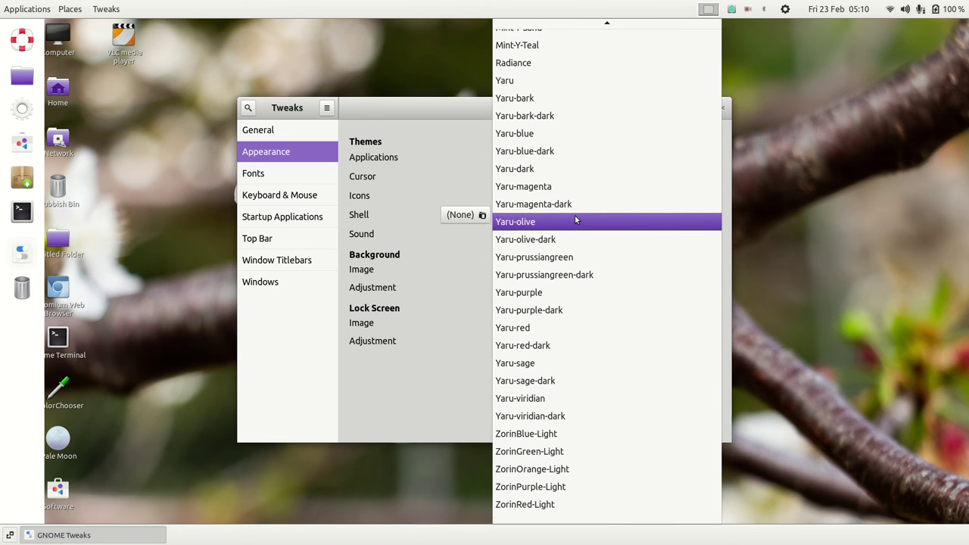
scroll(574, 215, "up", 3)
scroll(575, 215, "up", 7)
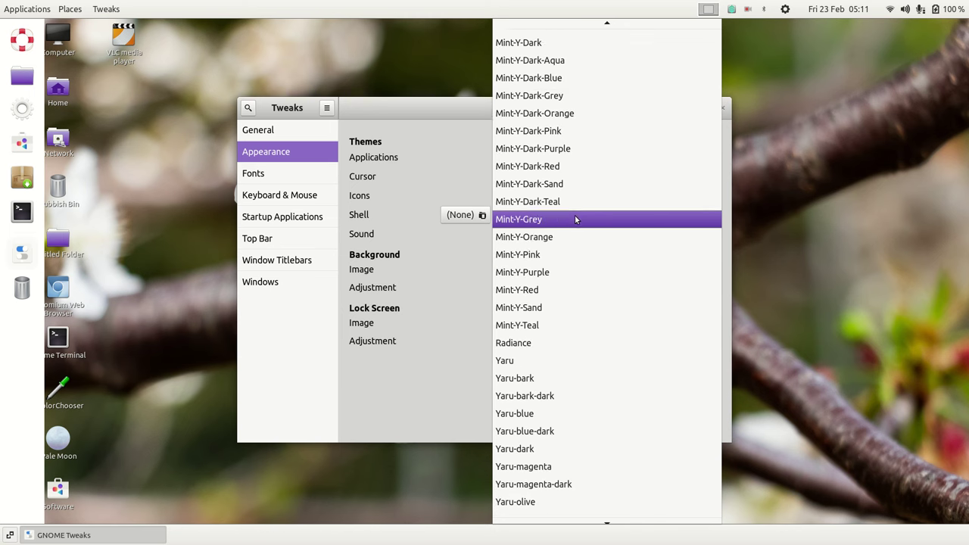
scroll(575, 219, "up", 2)
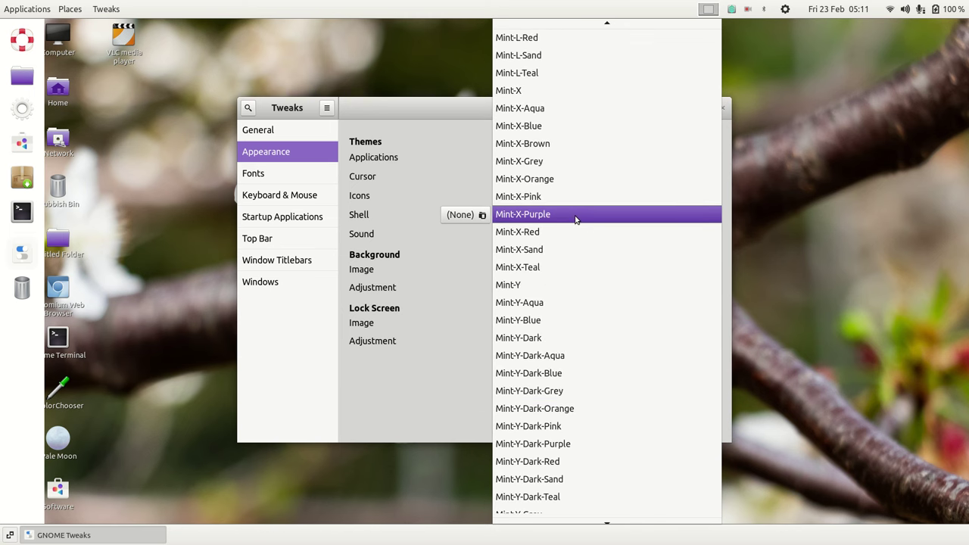
scroll(571, 219, "down", 5)
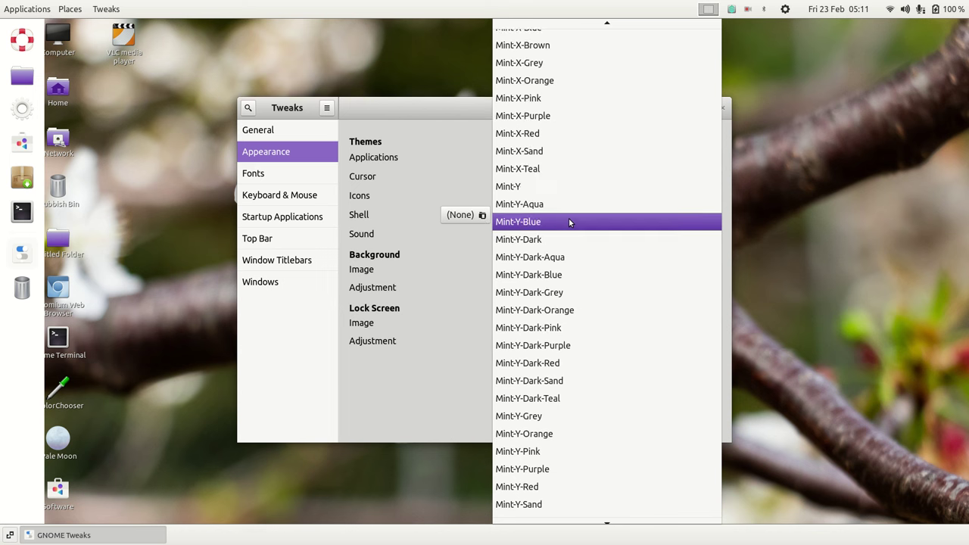
scroll(570, 220, "down", 1)
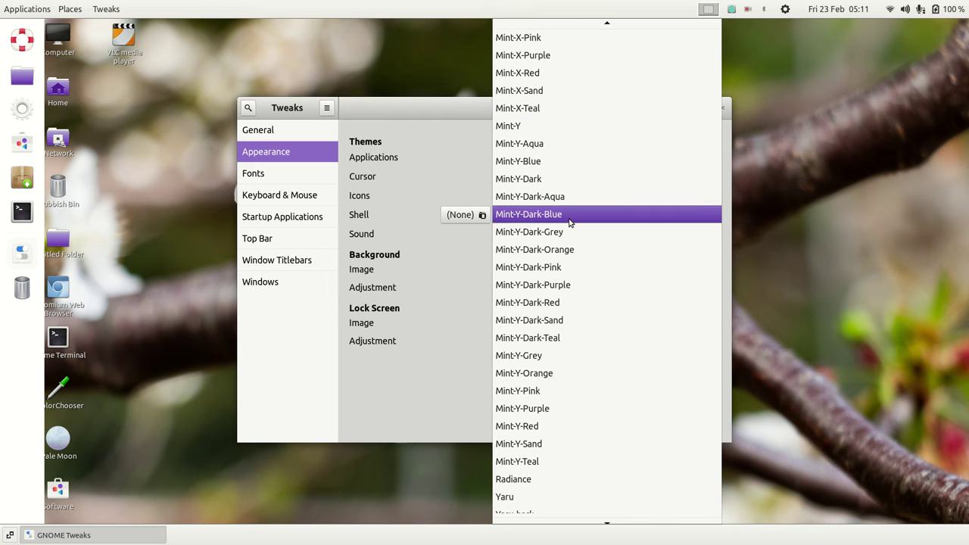
scroll(570, 221, "down", 1)
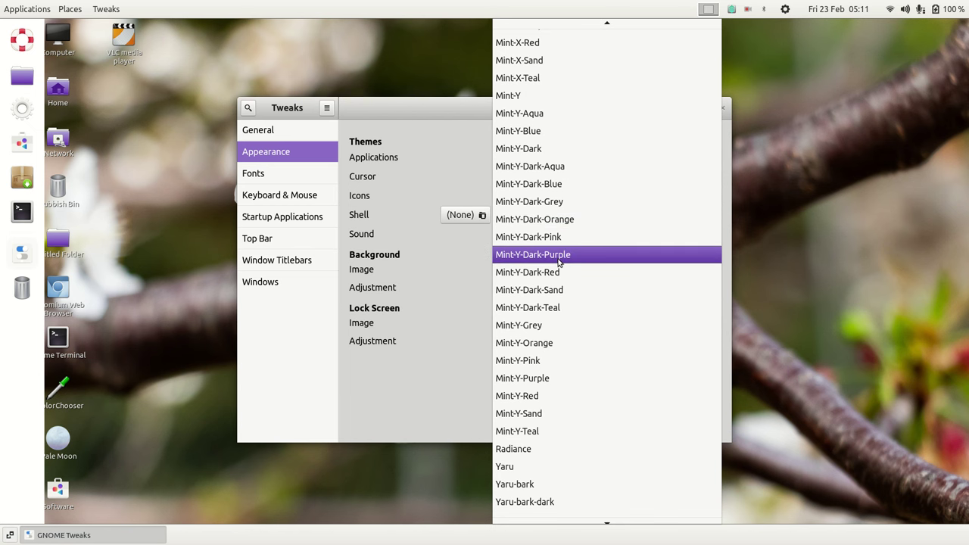
left_click(532, 360)
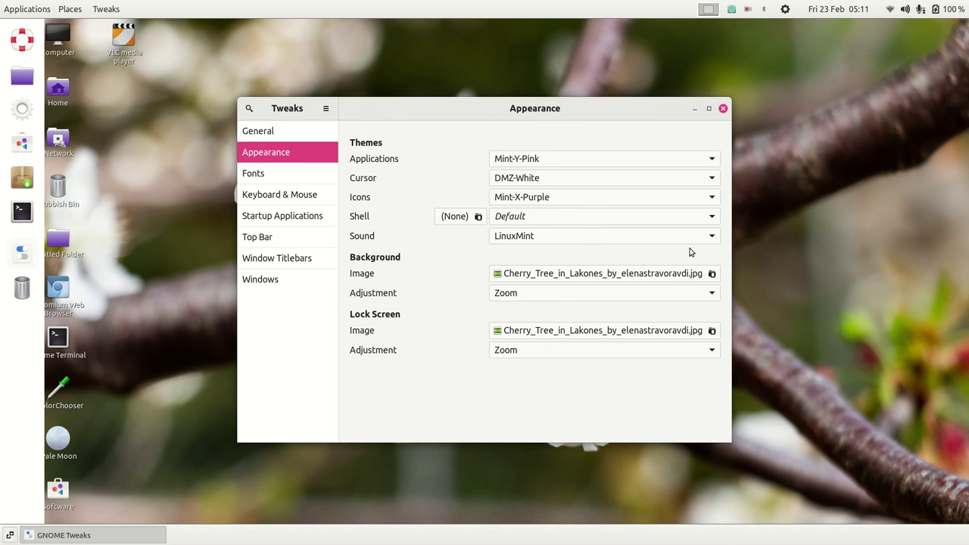
Step: Set the Icons theme to Mint-Y-Pink and close Tweaks
left_click(712, 198)
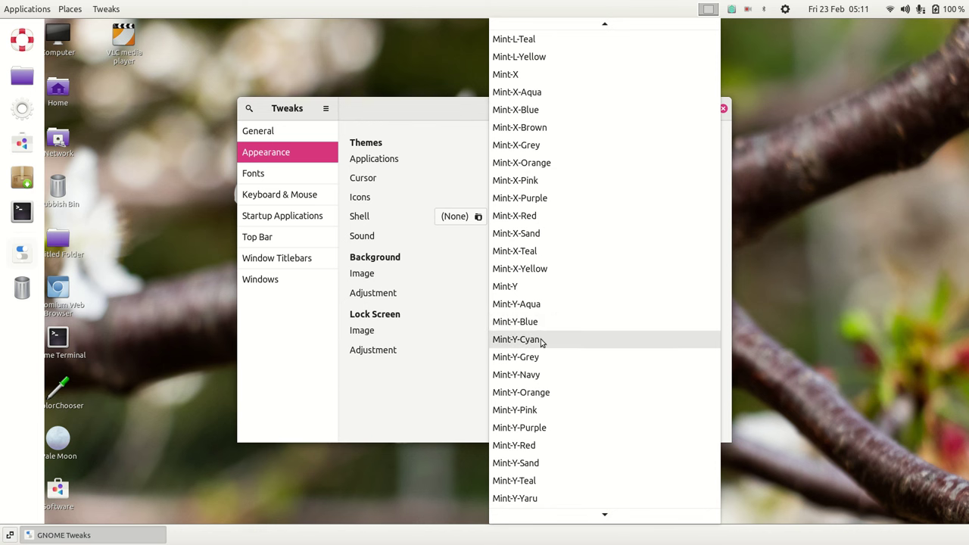
left_click(528, 410)
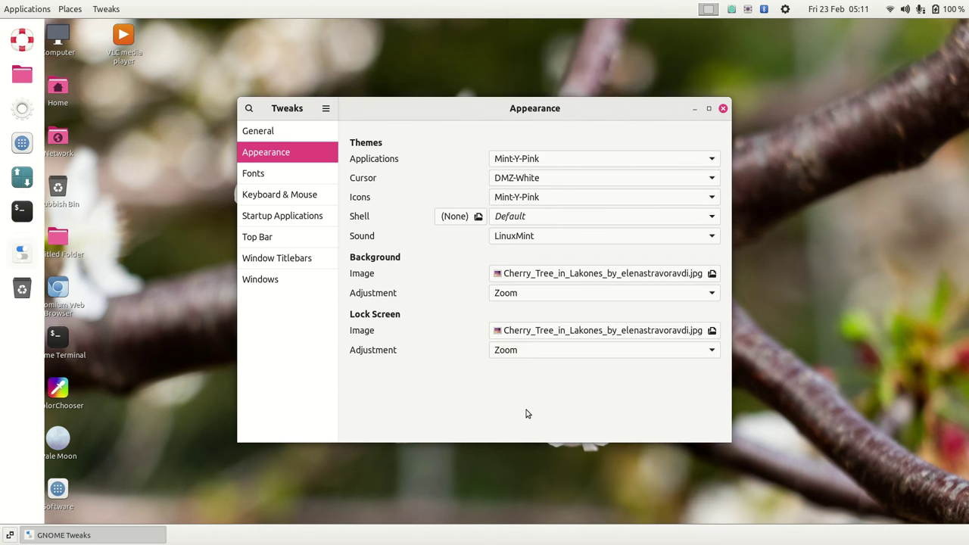
left_click(722, 109)
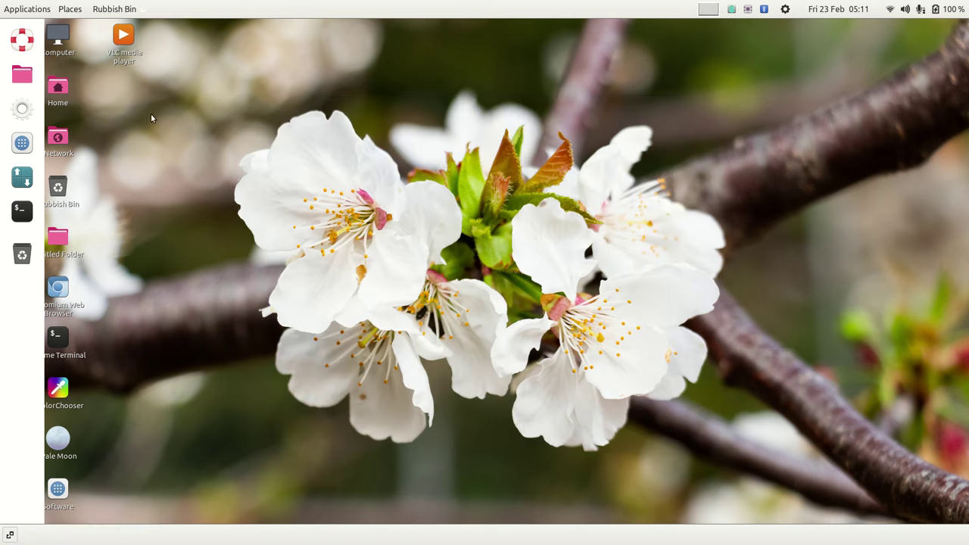
Step: Open the Home folder from the desktop, view the File System folders and close the file manager
left_click(56, 88)
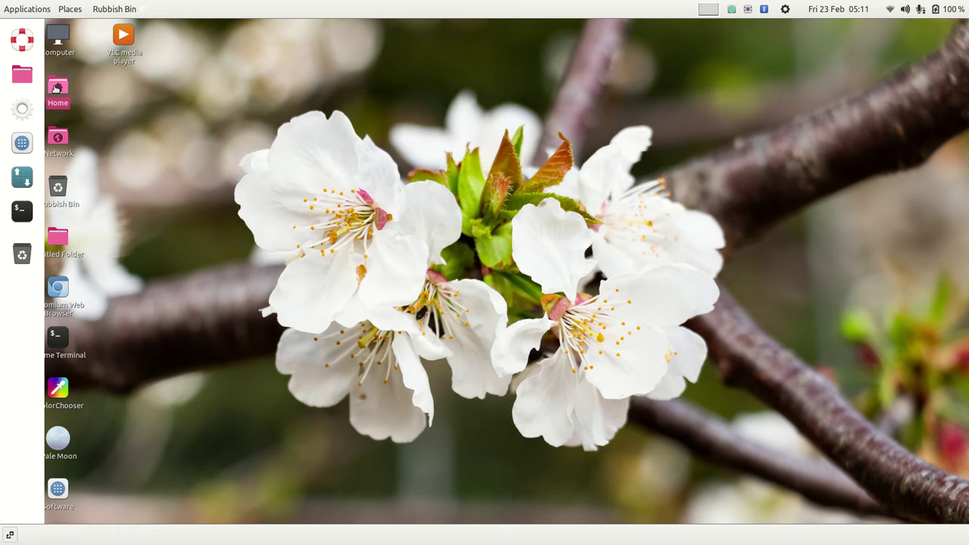
double_click(55, 88)
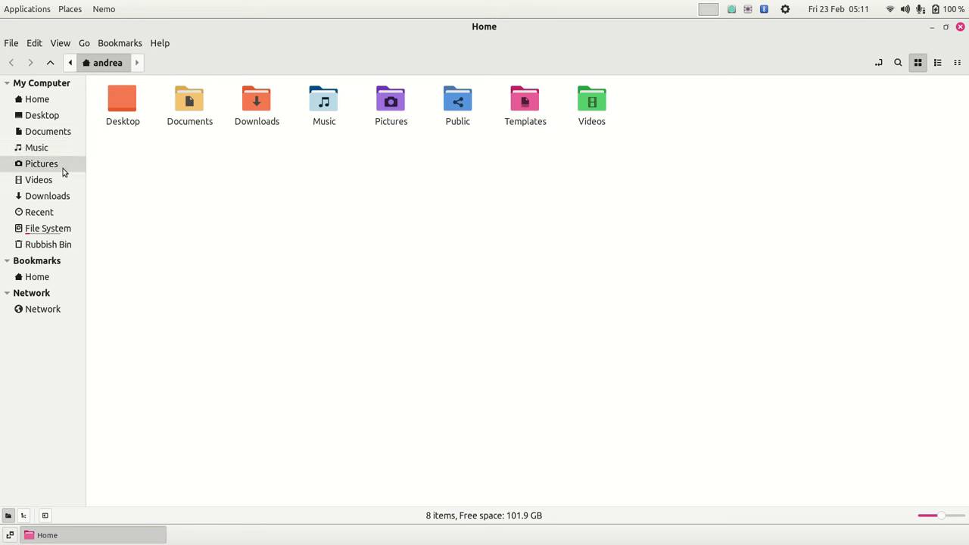
left_click(52, 230)
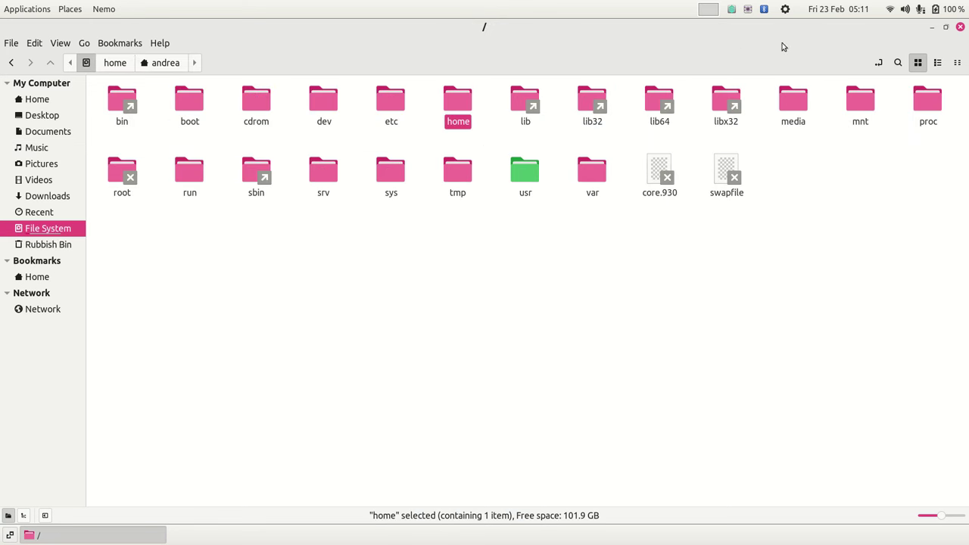
left_click(960, 27)
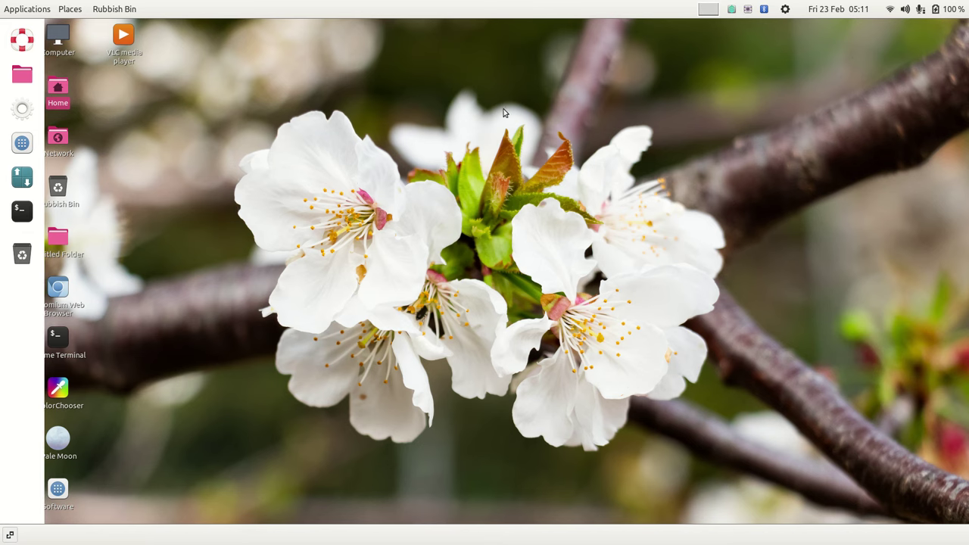
Step: Reopen Tweaks from the system applications and show its Appearance settings
left_click(34, 15)
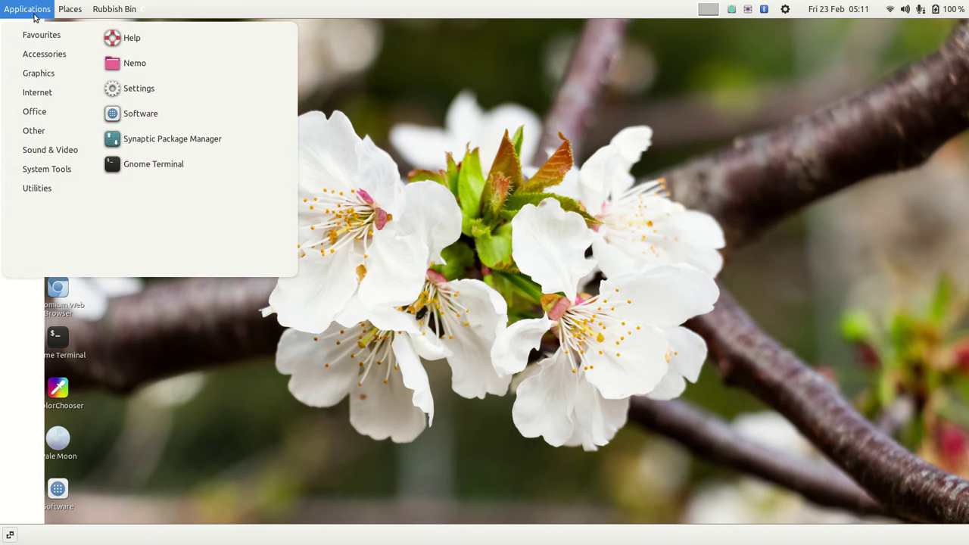
mouse_move(42, 149)
mouse_move(48, 191)
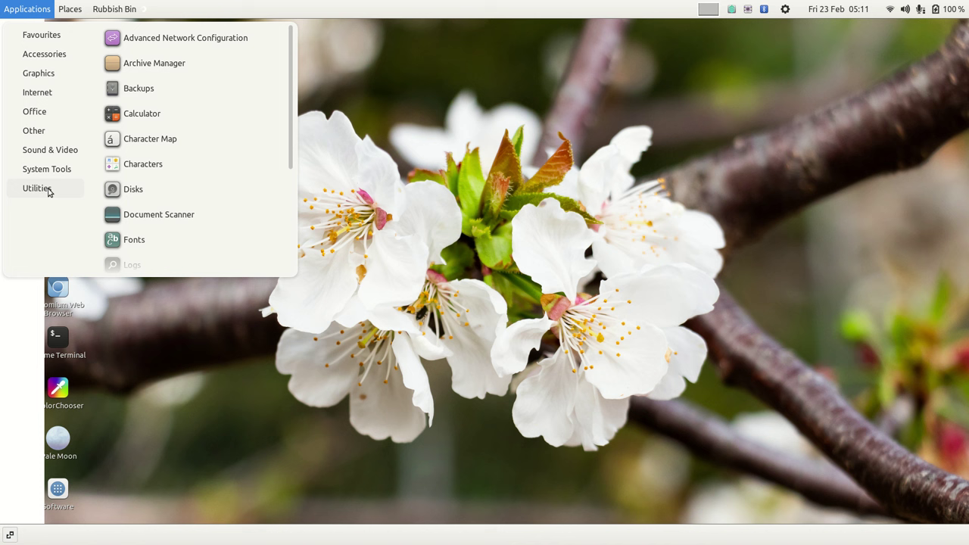
mouse_move(44, 174)
scroll(130, 216, "down", 3)
scroll(138, 217, "down", 4)
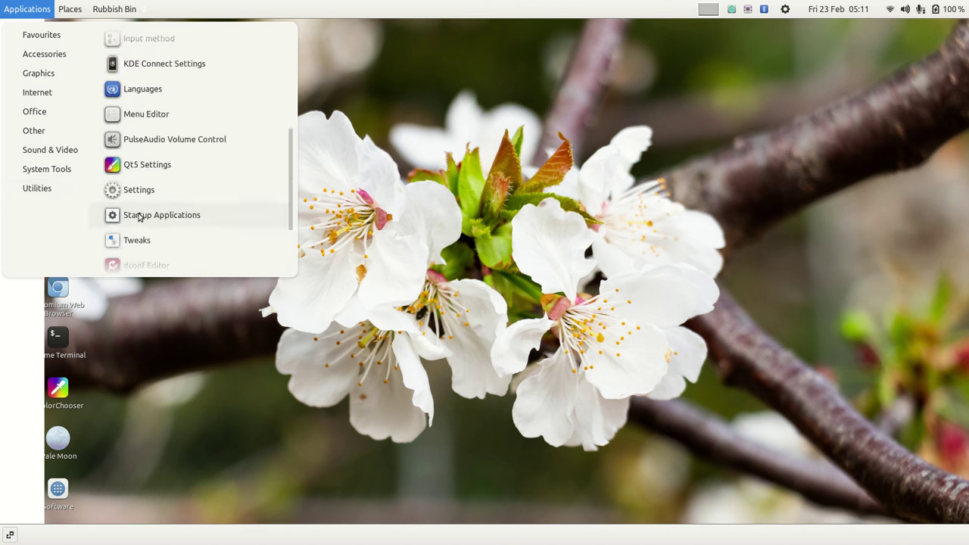
scroll(139, 215, "down", 1)
left_click(138, 209)
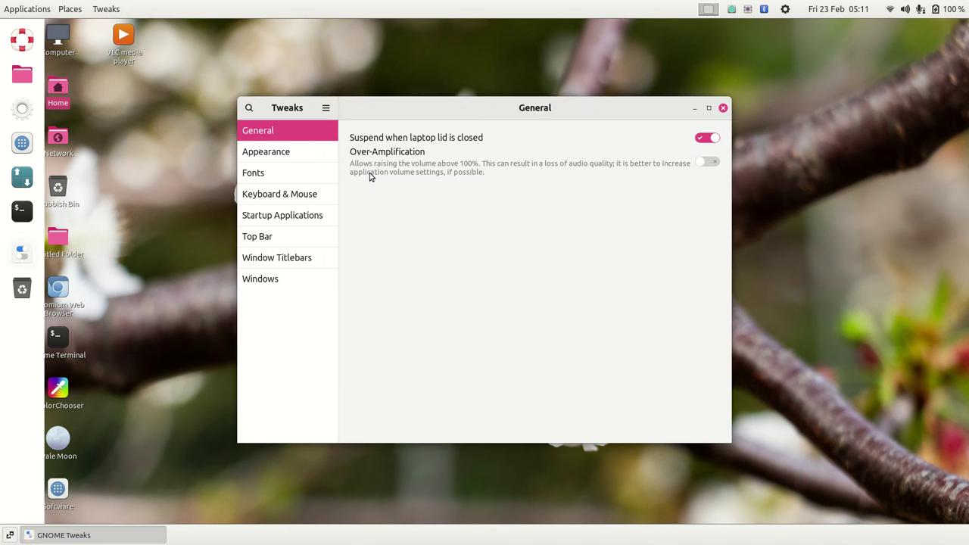
left_click(278, 159)
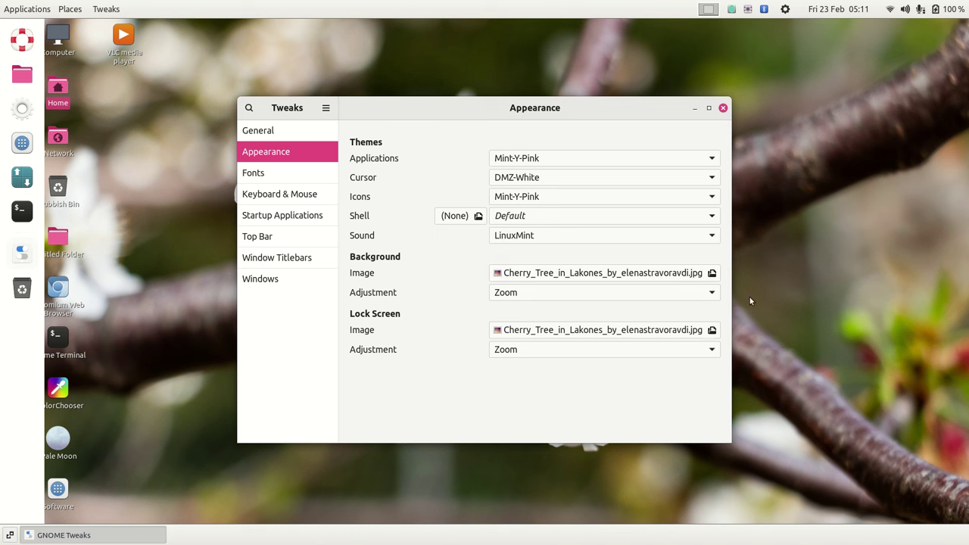
Step: Set the desktop background image's Adjustment to None and close Tweaks
left_click(711, 294)
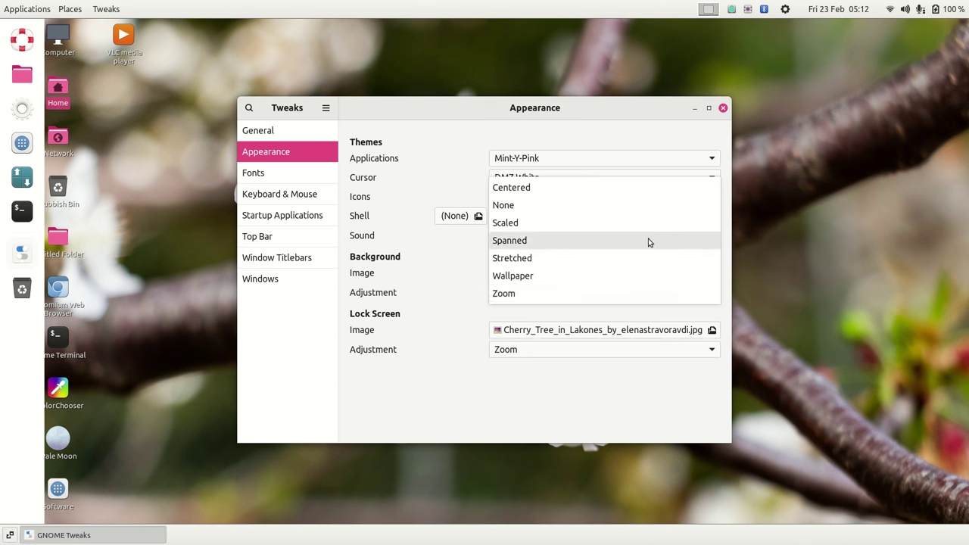
left_click(617, 210)
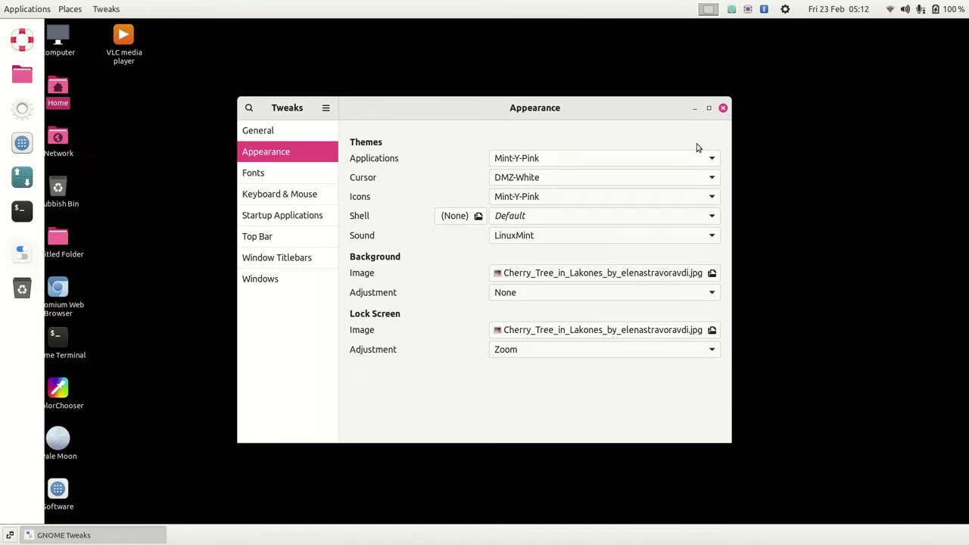
left_click(723, 108)
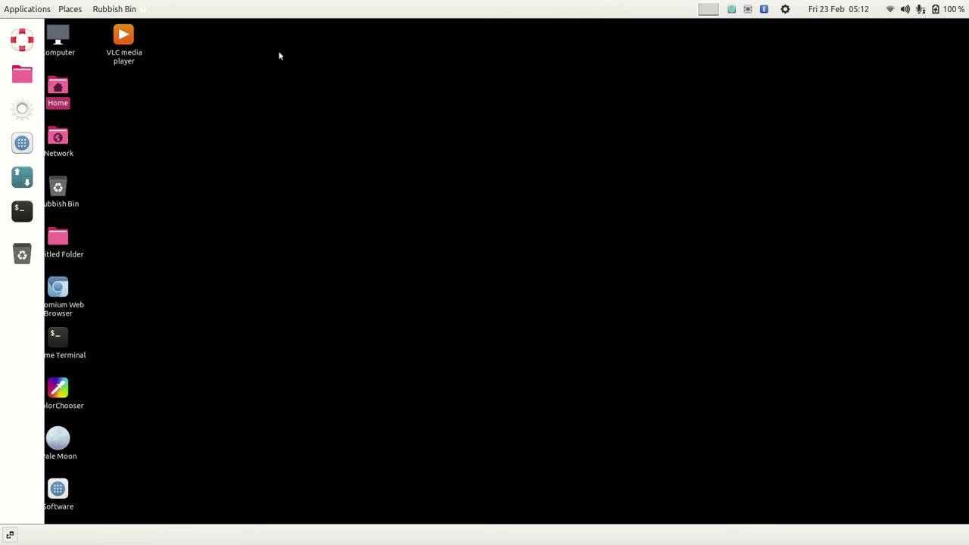
Step: Find dconf Editor with the Search application, launch it and accept its caution dialogue
left_click(37, 9)
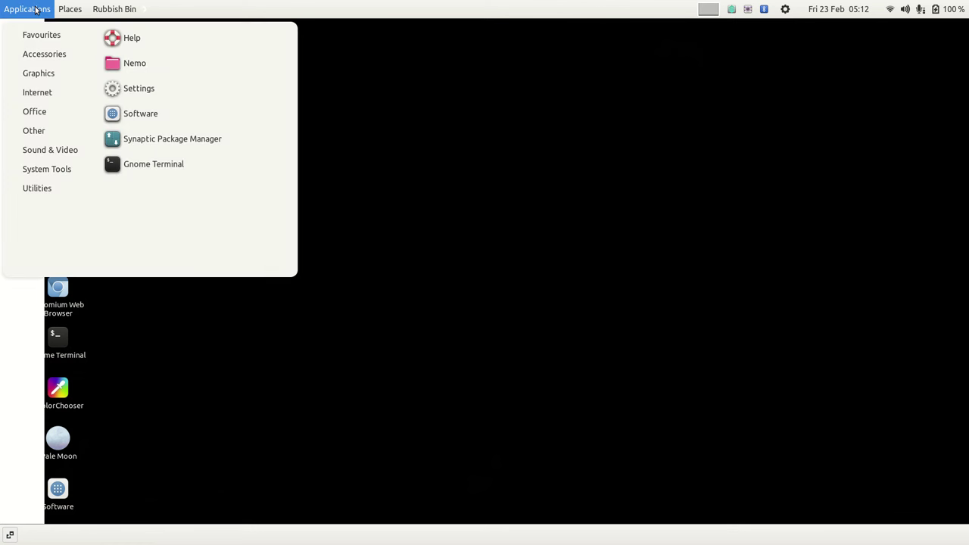
mouse_move(38, 59)
mouse_move(38, 130)
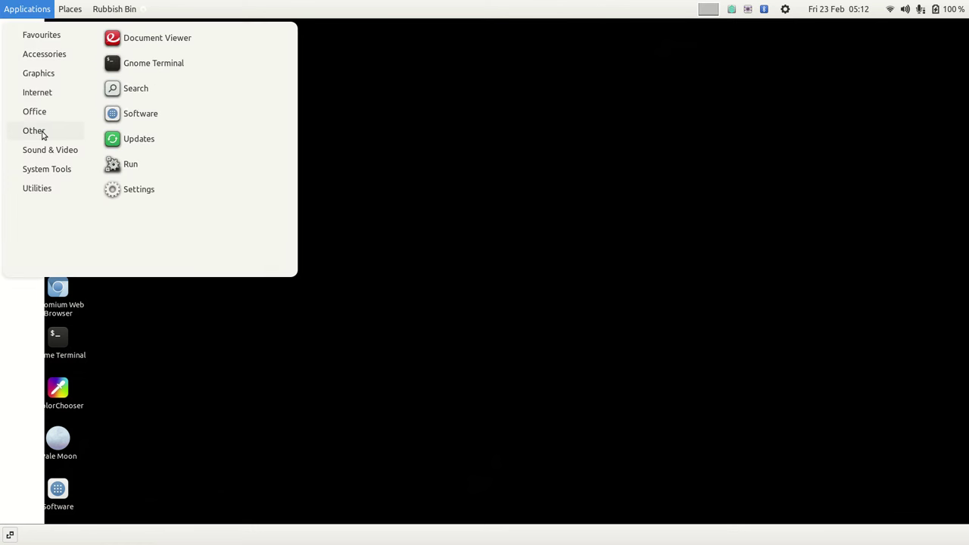
left_click(118, 93)
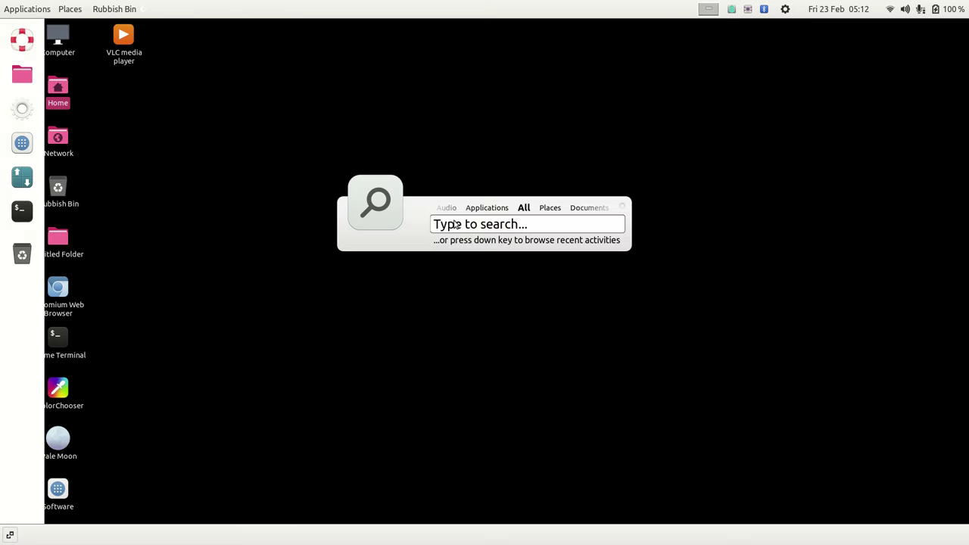
type("dconf Editor")
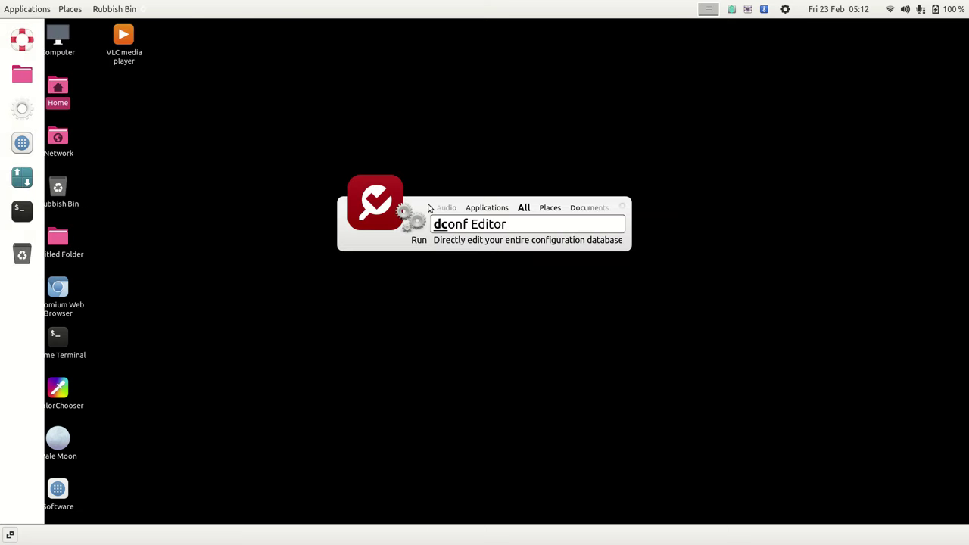
key("Return")
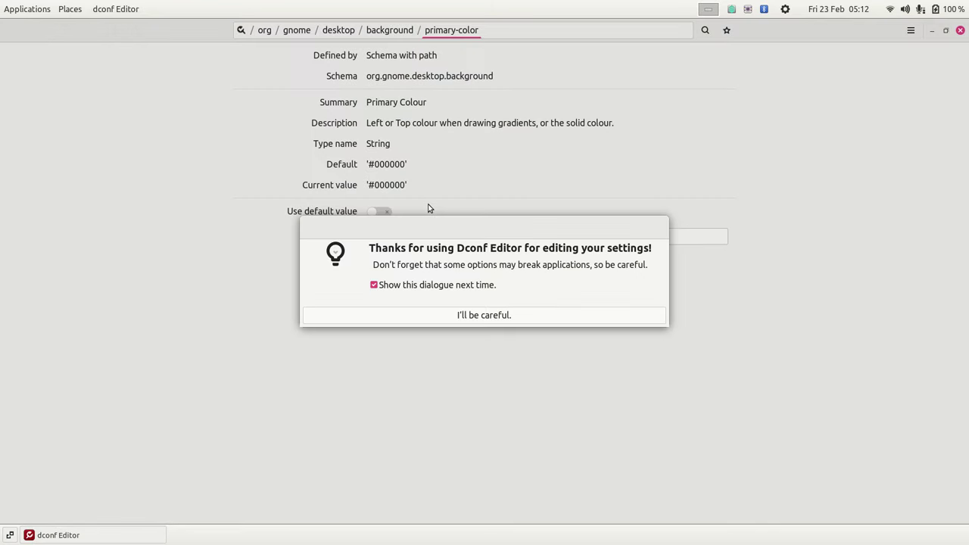
left_click(489, 316)
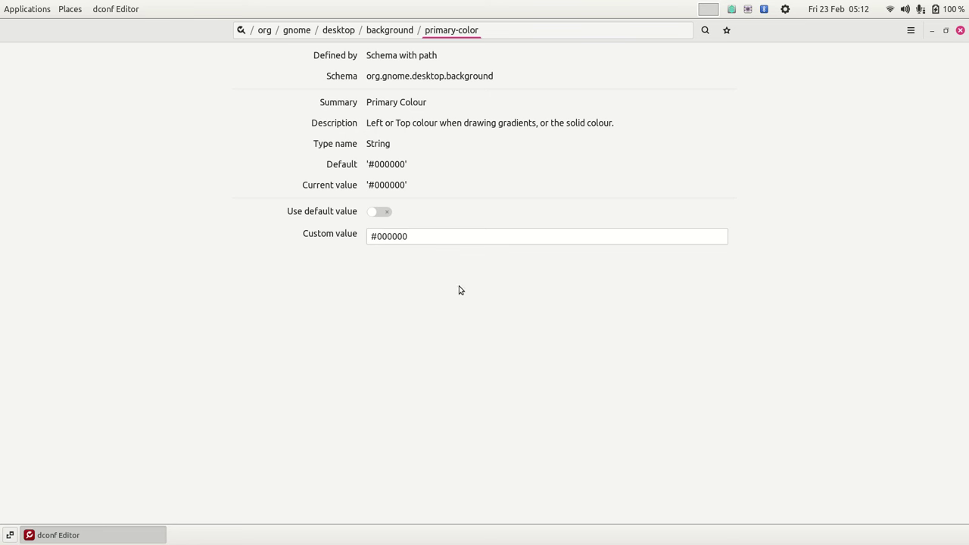
Step: Minimize dconf Editor and launch KColorChooser from the Graphics applications
left_click(935, 35)
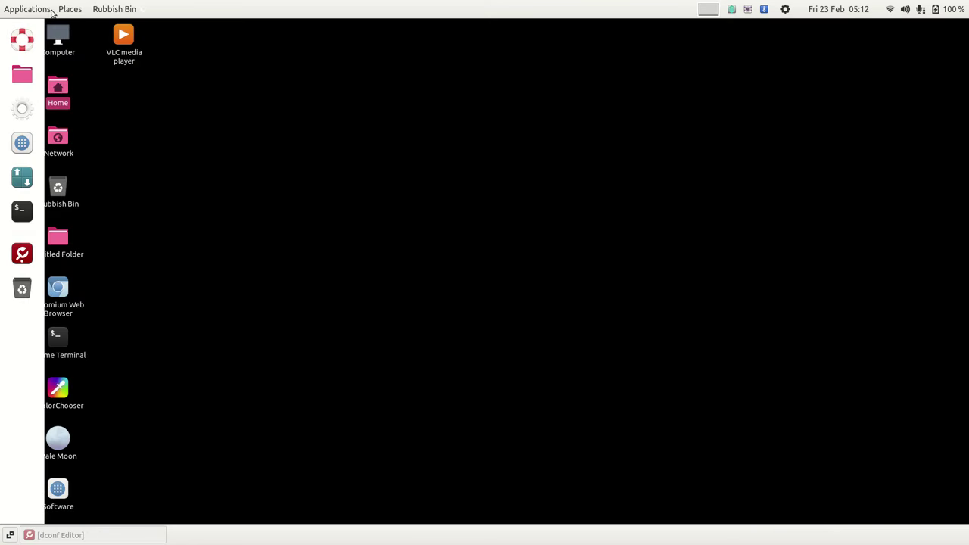
left_click(34, 10)
mouse_move(48, 75)
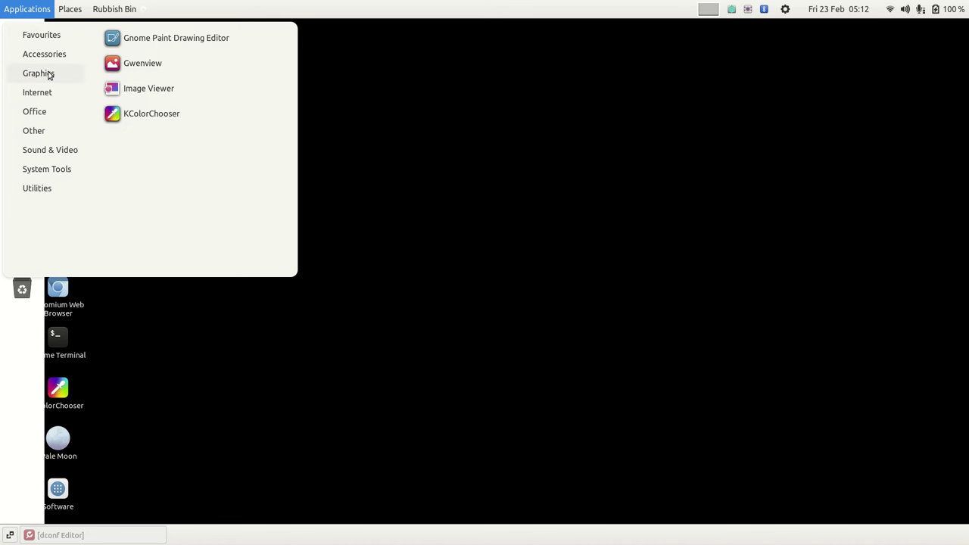
left_click(131, 113)
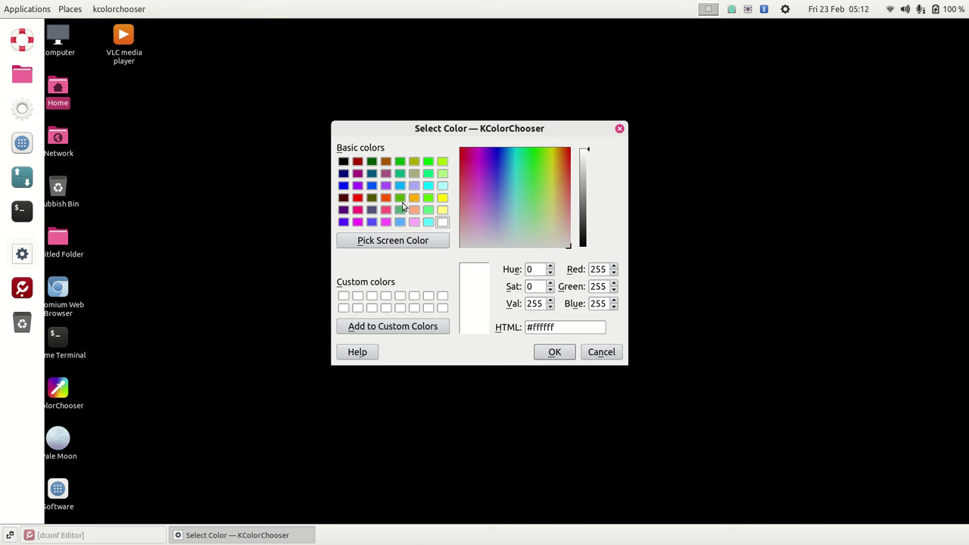
Step: Try out pink, violet, green and cyan shades in KColorChooser, ending on #73ffff
left_click(387, 209)
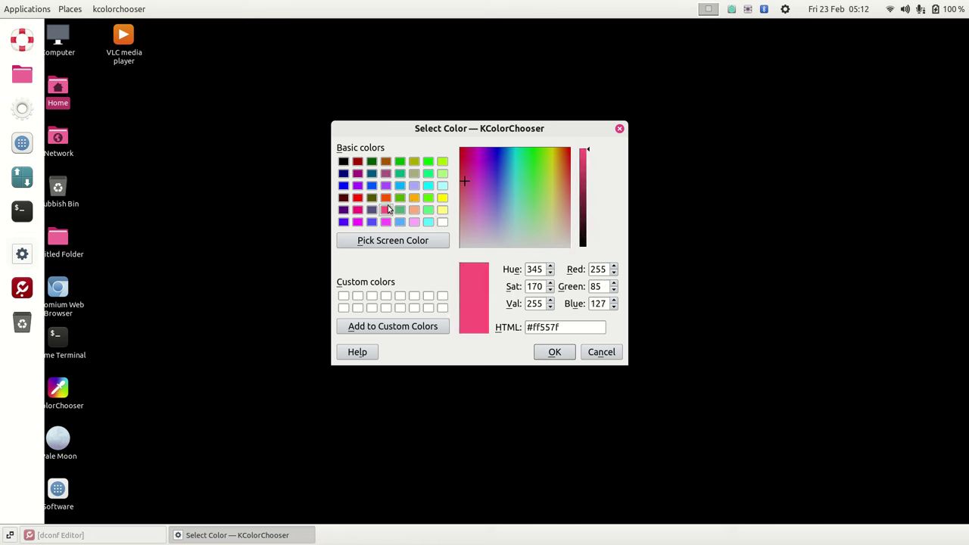
left_click(491, 186)
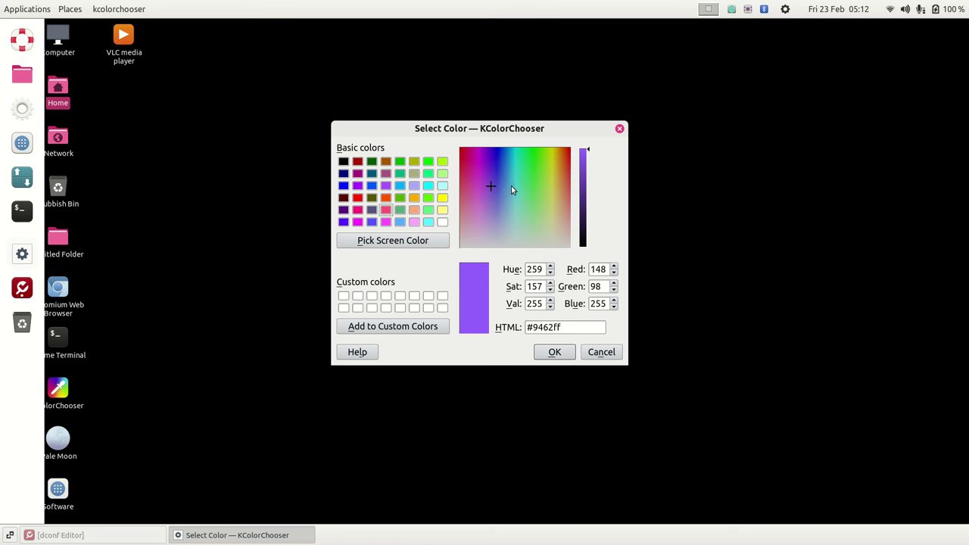
left_click(517, 187)
left_click(528, 188)
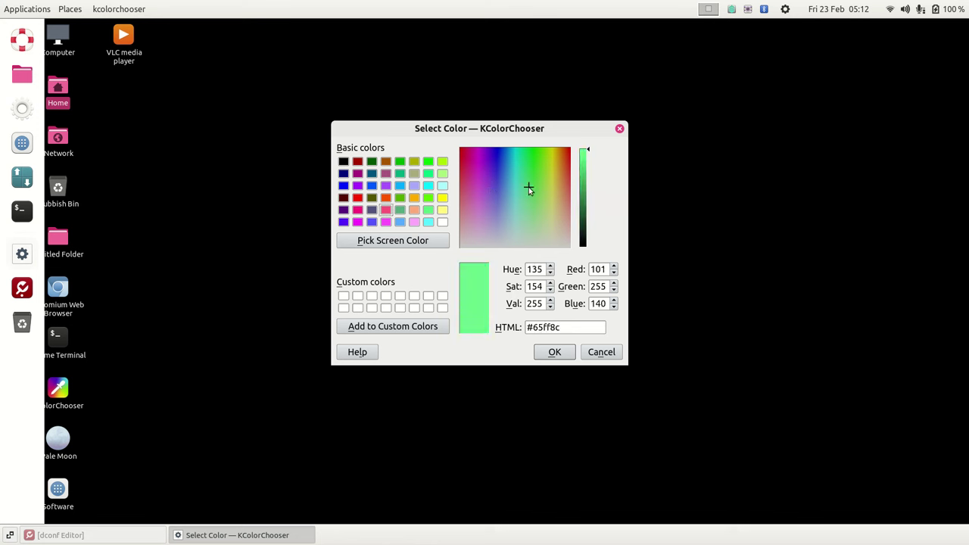
mouse_move(529, 187)
left_mouse_down()
mouse_move(531, 219)
mouse_move(515, 193)
left_mouse_up()
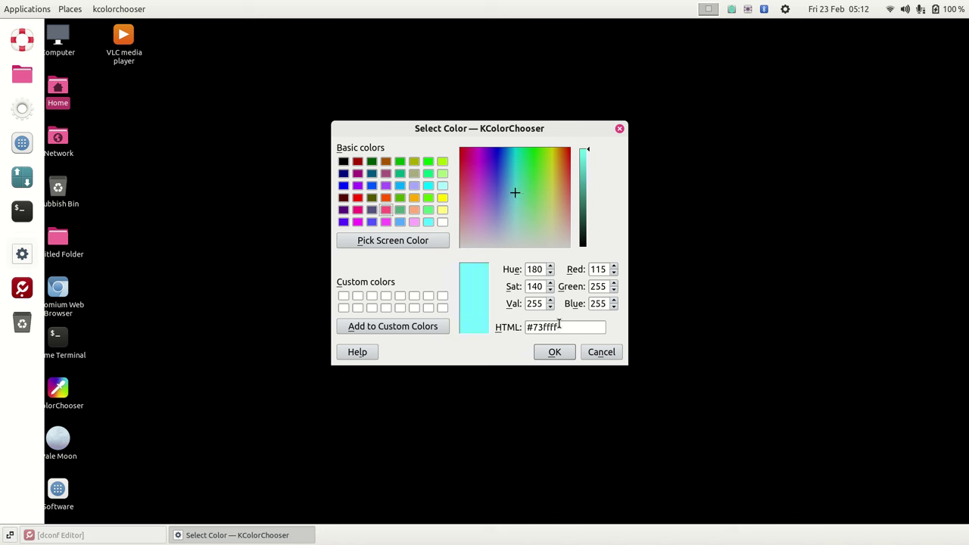
Step: Pick the basic purple #aa55ff and lighten it in the colour field to #cf95ff
left_click(385, 186)
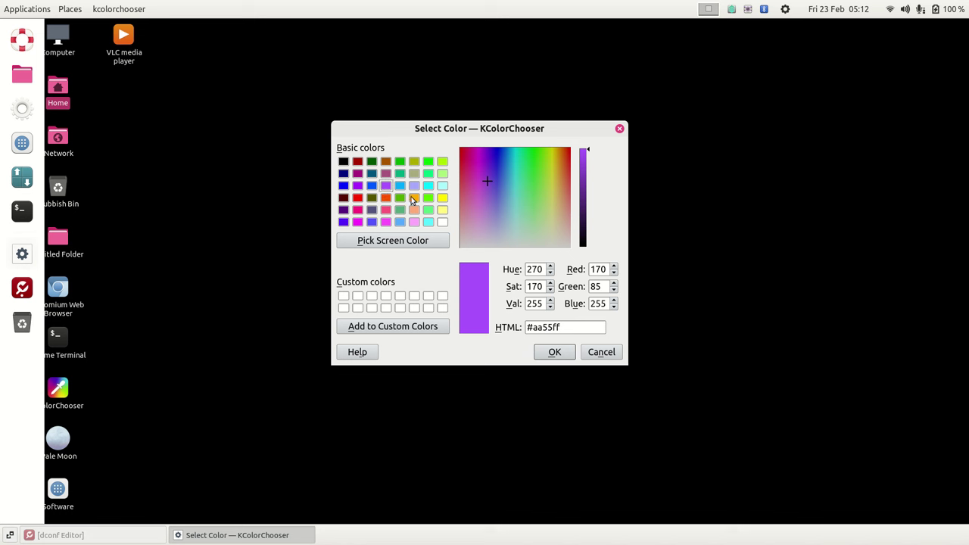
left_click_drag(487, 181, 486, 206)
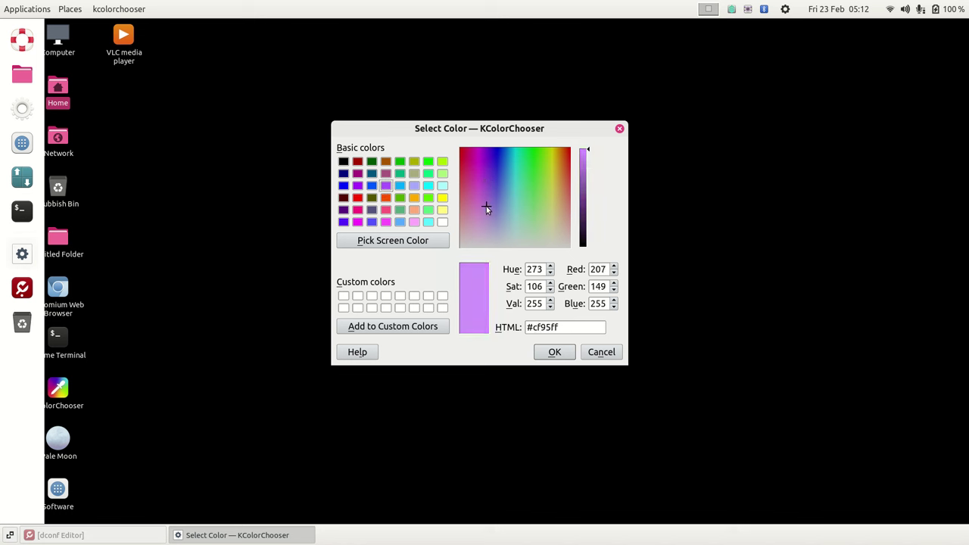